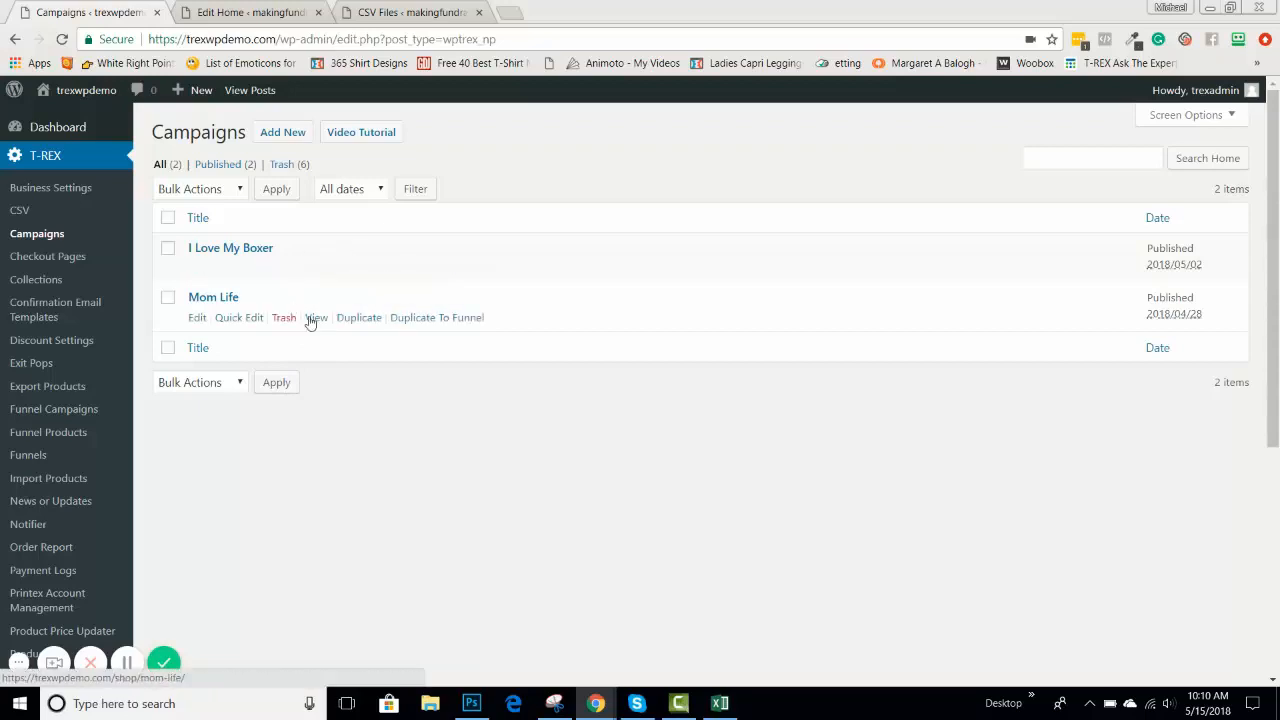
Step: Duplicate the Mom Life campaign and retitle the copy "Cool Grandma"
{"action": "left_click", "coordinate": [362, 318]}
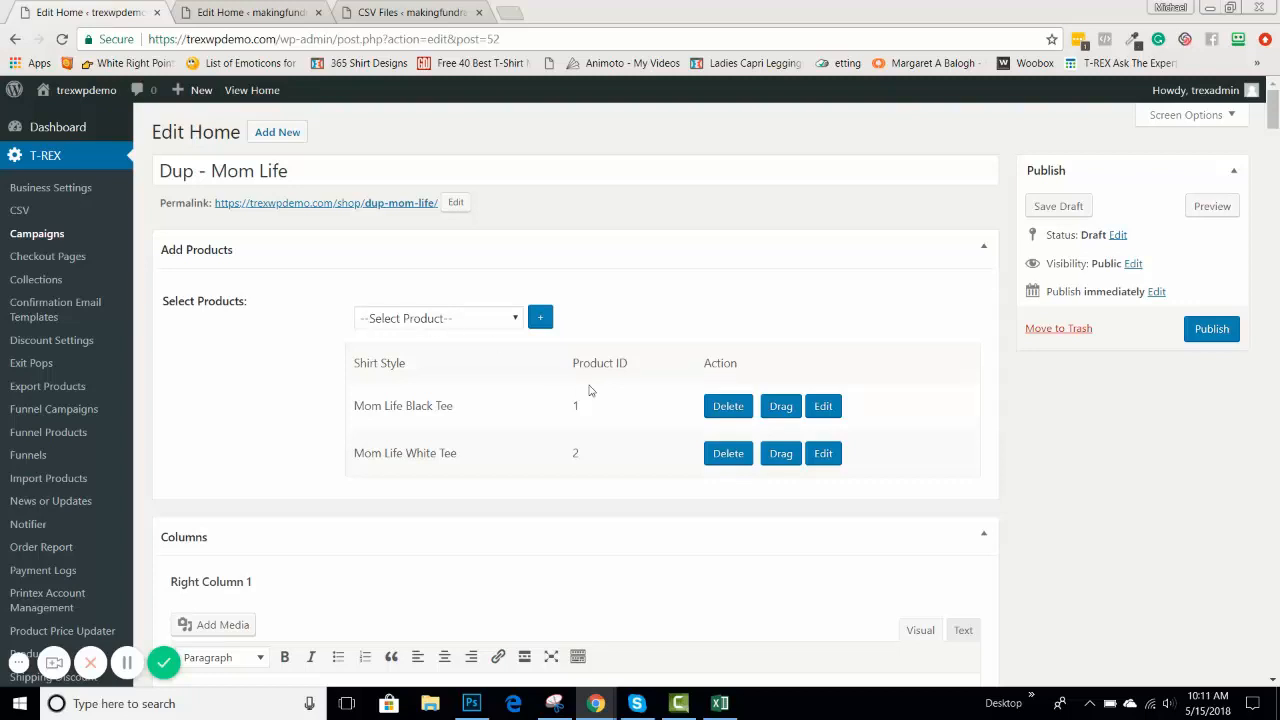
{"action": "left_click_drag", "start_coordinate": [309, 171], "coordinate": [118, 165]}
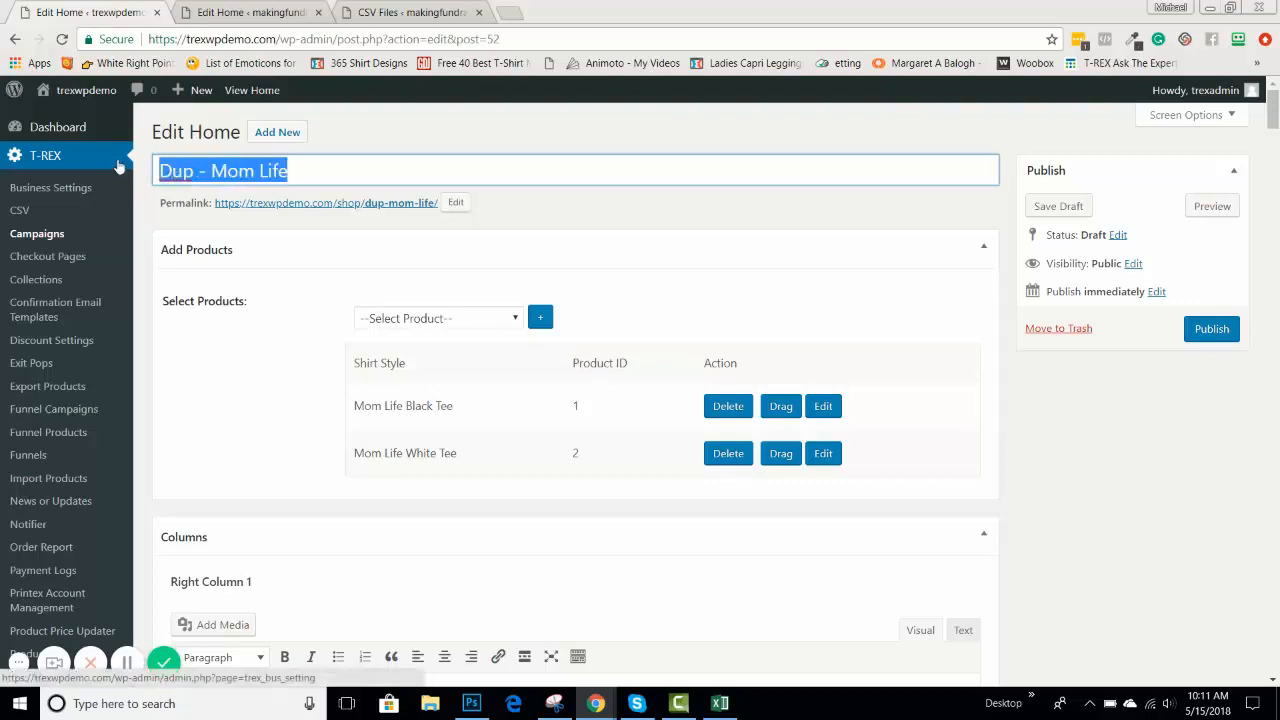
{"action": "type", "text": "Cool Gr"}
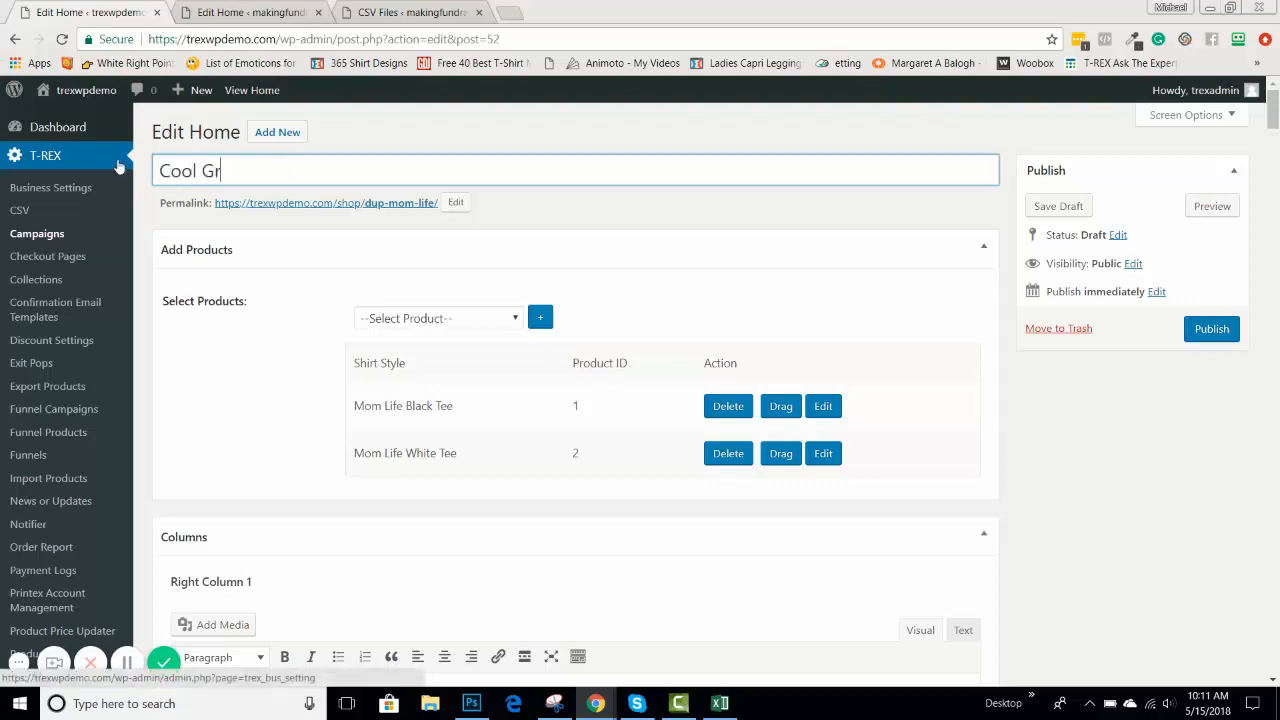
{"action": "type", "text": "andma"}
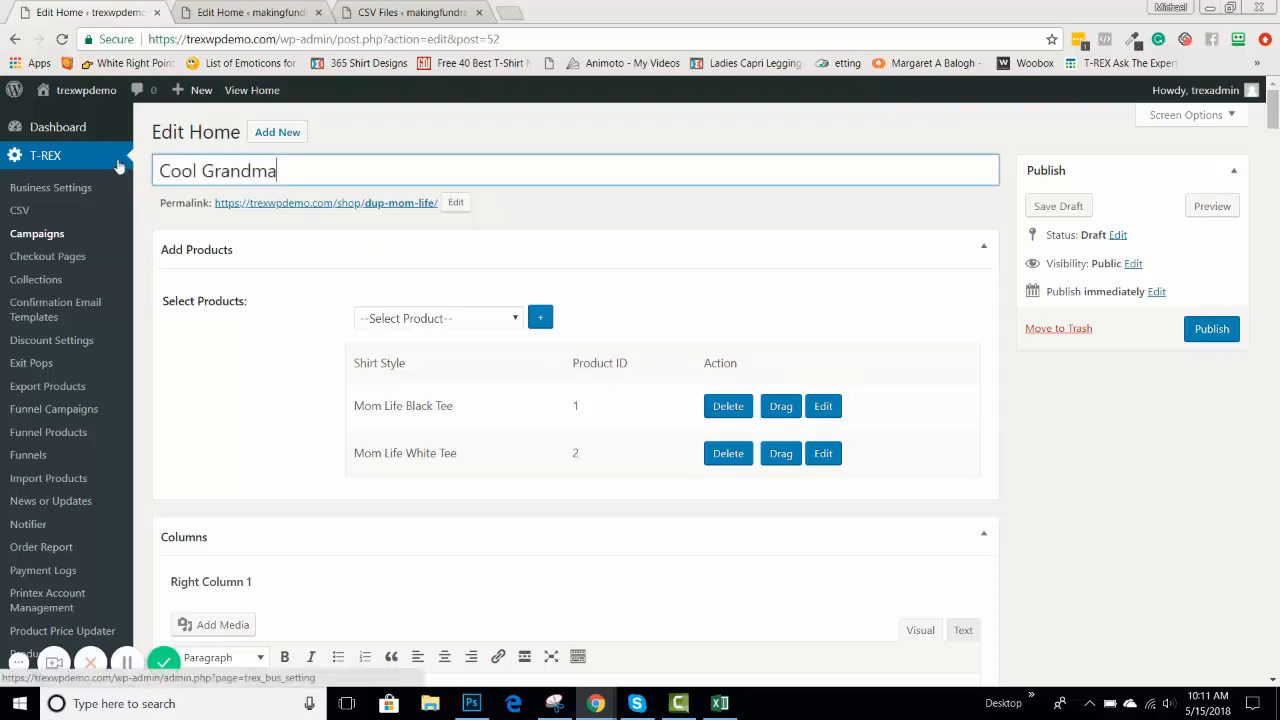
Step: Clear the dup-mom-life permalink slug and accept the change so it regenerates from the title as cool-grandma
{"action": "left_click", "coordinate": [455, 204]}
{"action": "left_click_drag", "start_coordinate": [438, 203], "coordinate": [370, 203]}
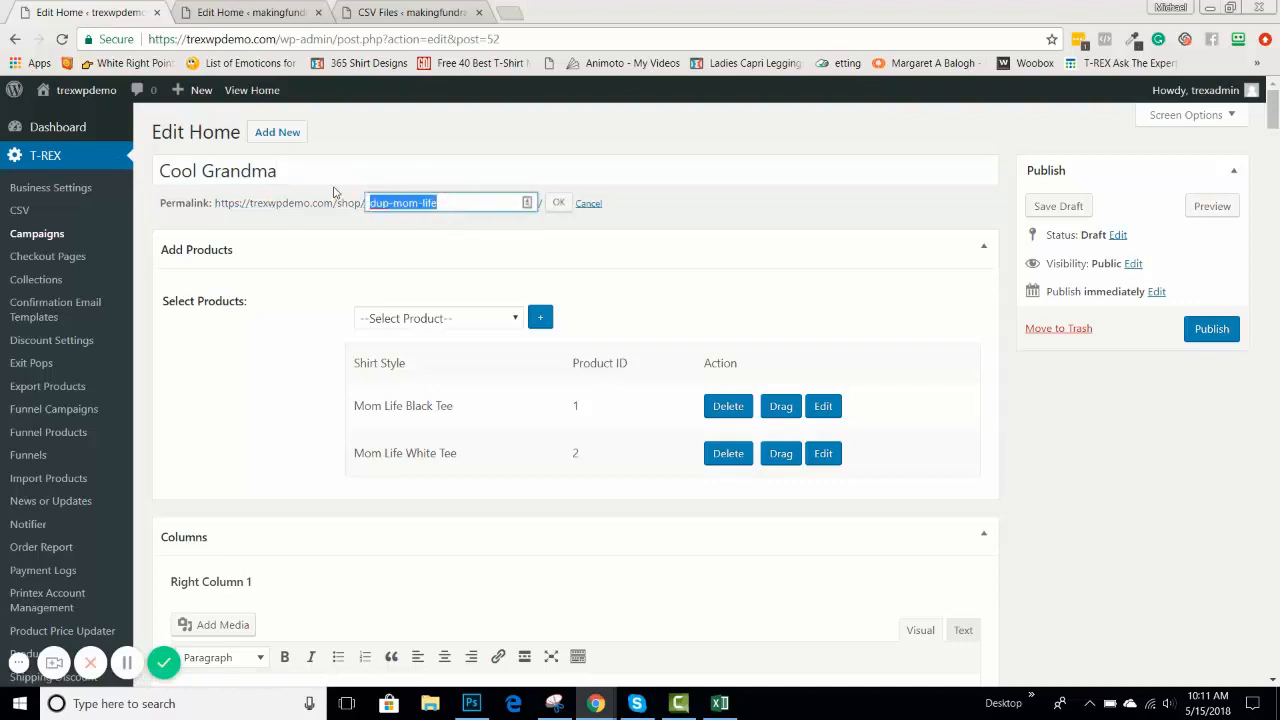
{"action": "left_click", "coordinate": [428, 238]}
{"action": "left_click", "coordinate": [447, 201]}
{"action": "left_click_drag", "start_coordinate": [447, 201], "coordinate": [357, 200]}
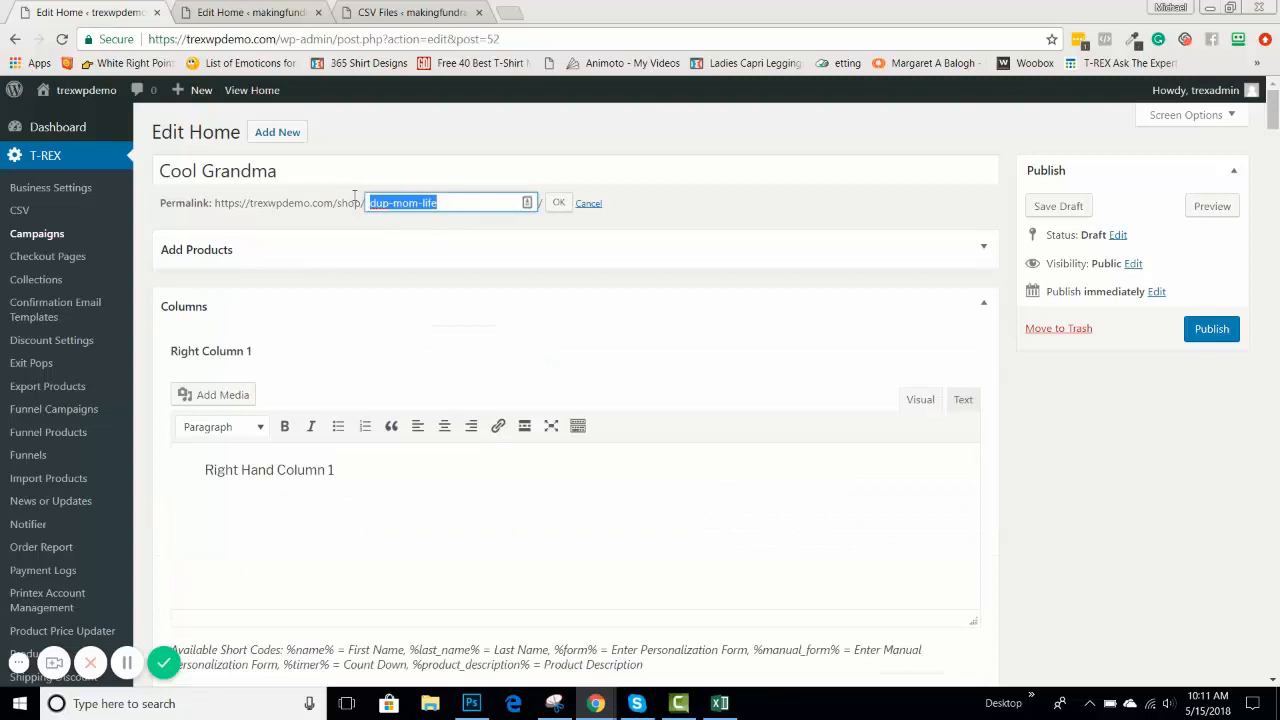
{"action": "key", "text": "BackSpace"}
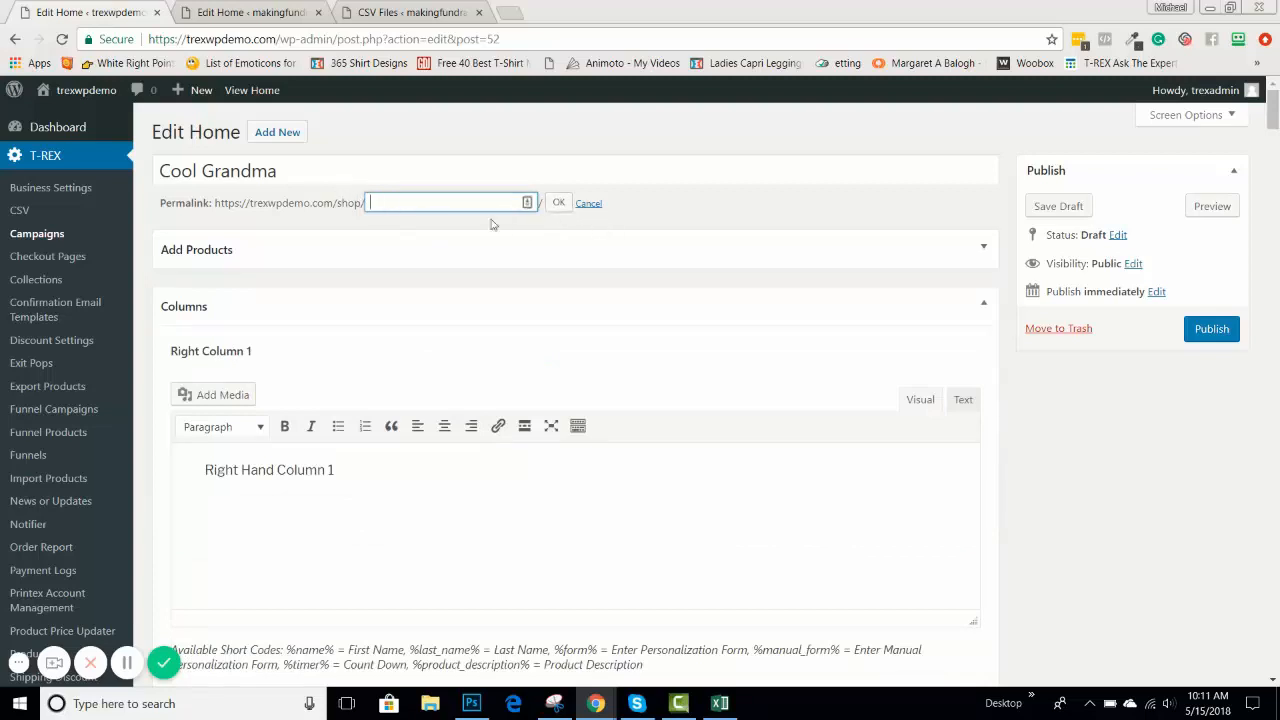
{"action": "left_click", "coordinate": [563, 206]}
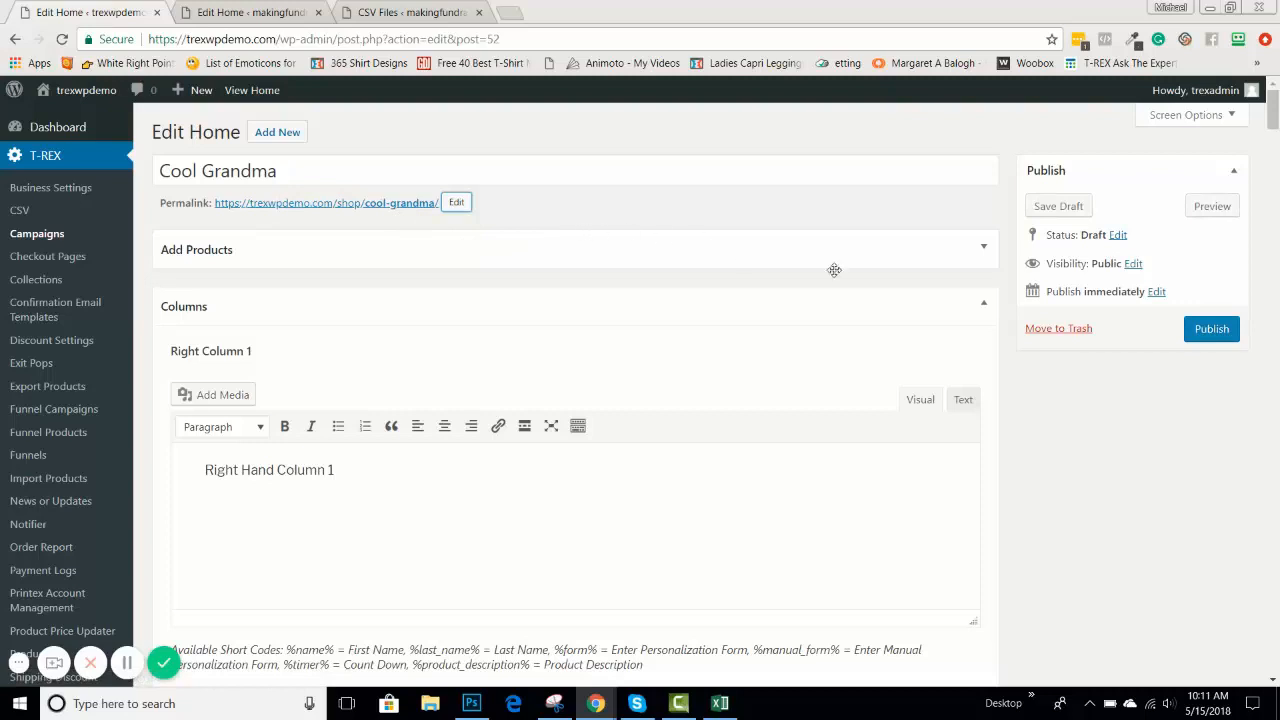
Step: Remove Mom Life Black Tee and Mom Life White Tee from the campaign's products
{"action": "left_click", "coordinate": [983, 252]}
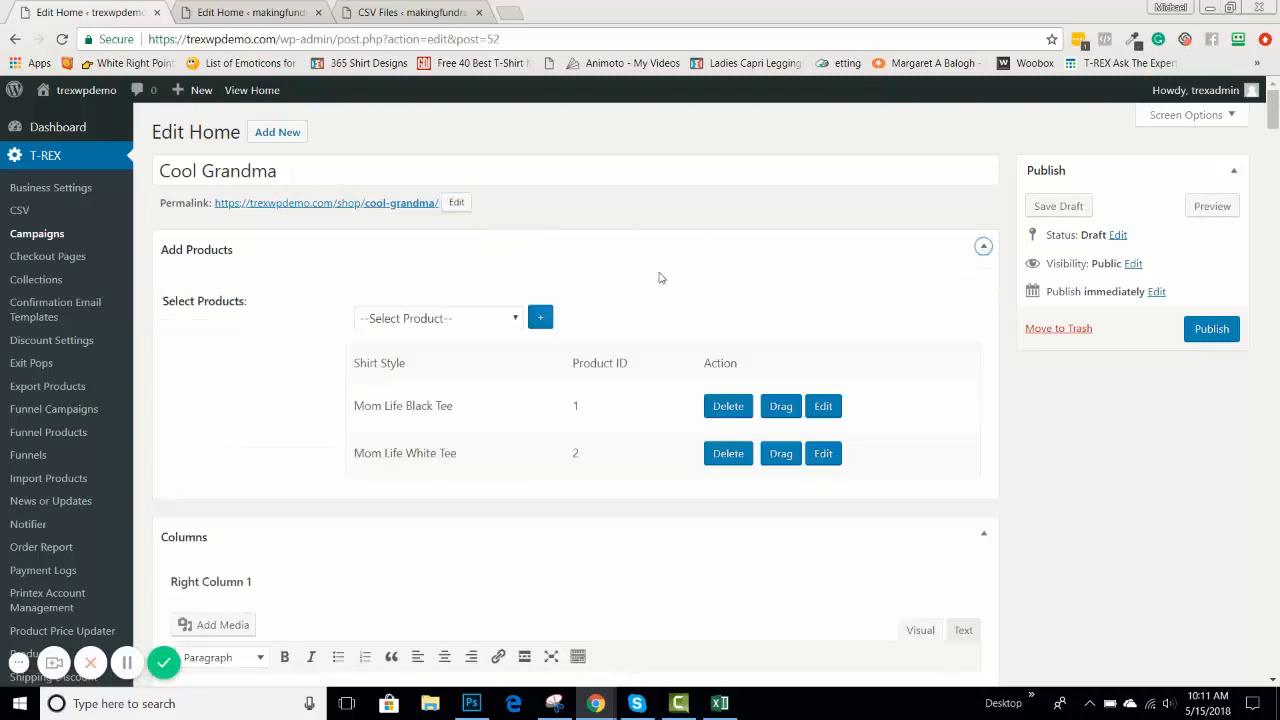
{"action": "scroll", "coordinate": [661, 275], "scroll_direction": "down", "scroll_amount": 2}
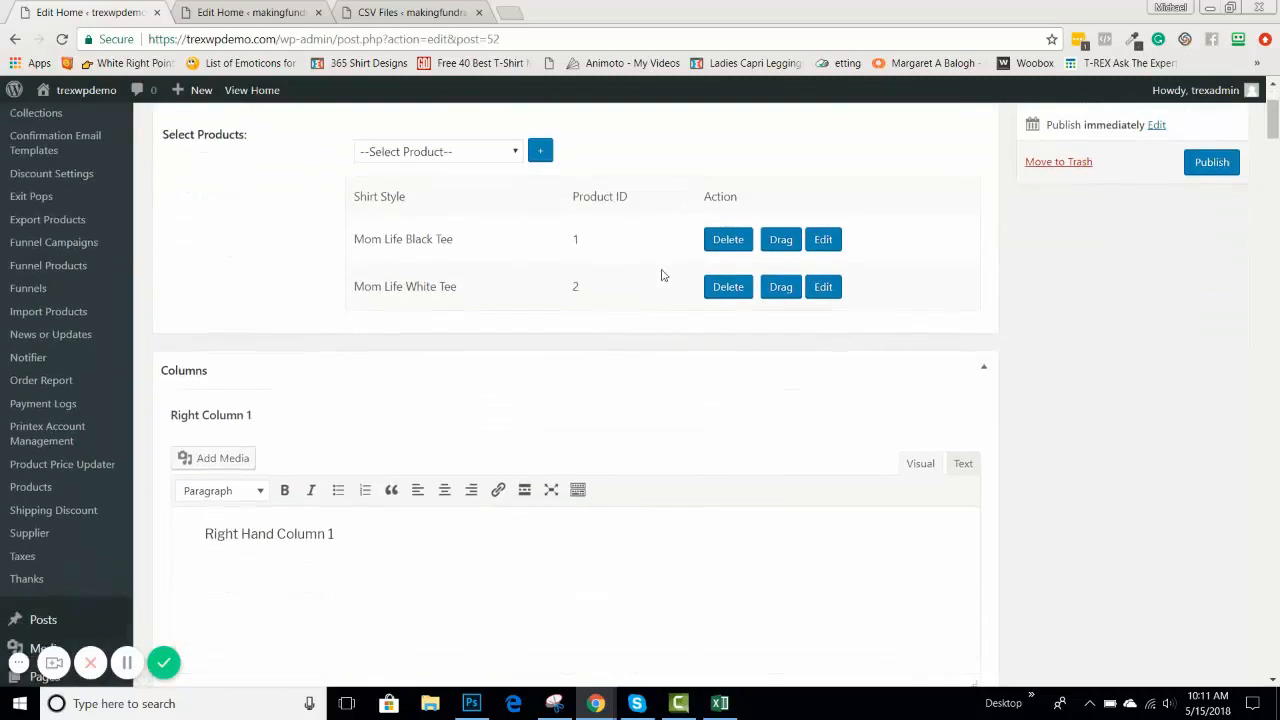
{"action": "left_click", "coordinate": [731, 247]}
{"action": "left_click", "coordinate": [728, 245]}
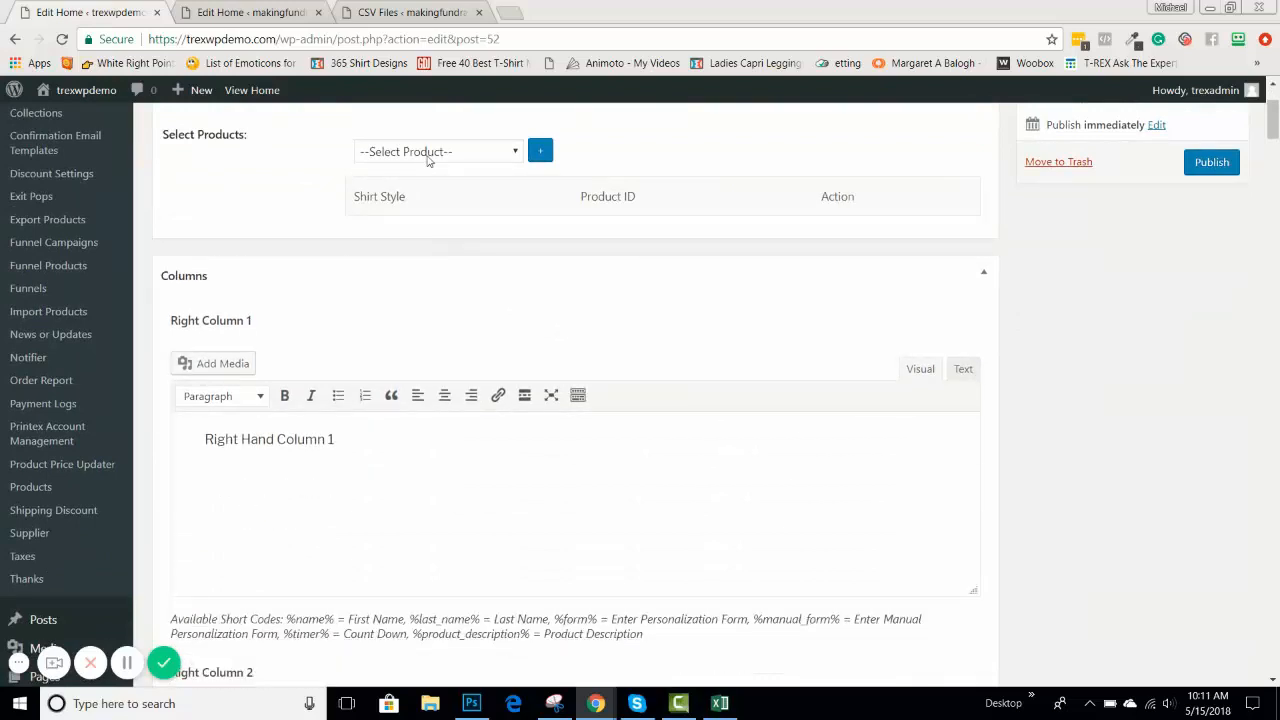
Step: Add Cool Grandma Black Tee and Cool Grandma Mug to the campaign's products
{"action": "left_click", "coordinate": [429, 155]}
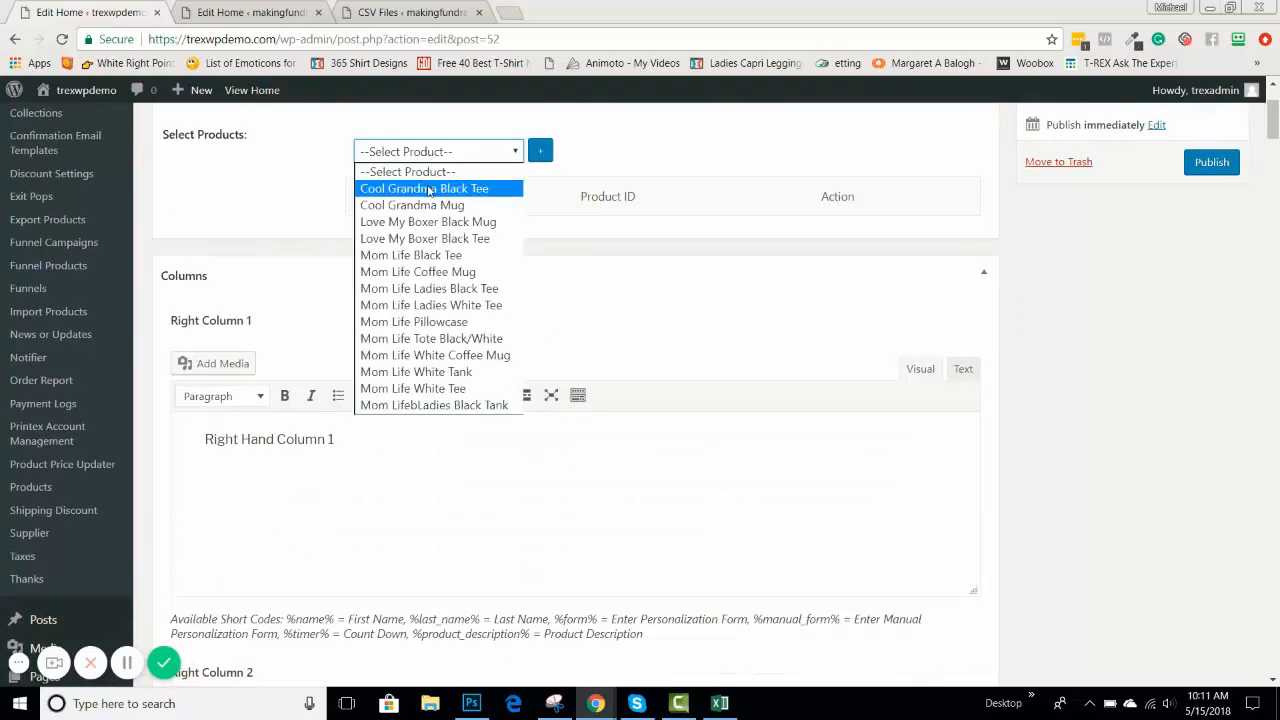
{"action": "left_click", "coordinate": [431, 188]}
{"action": "left_click", "coordinate": [540, 151]}
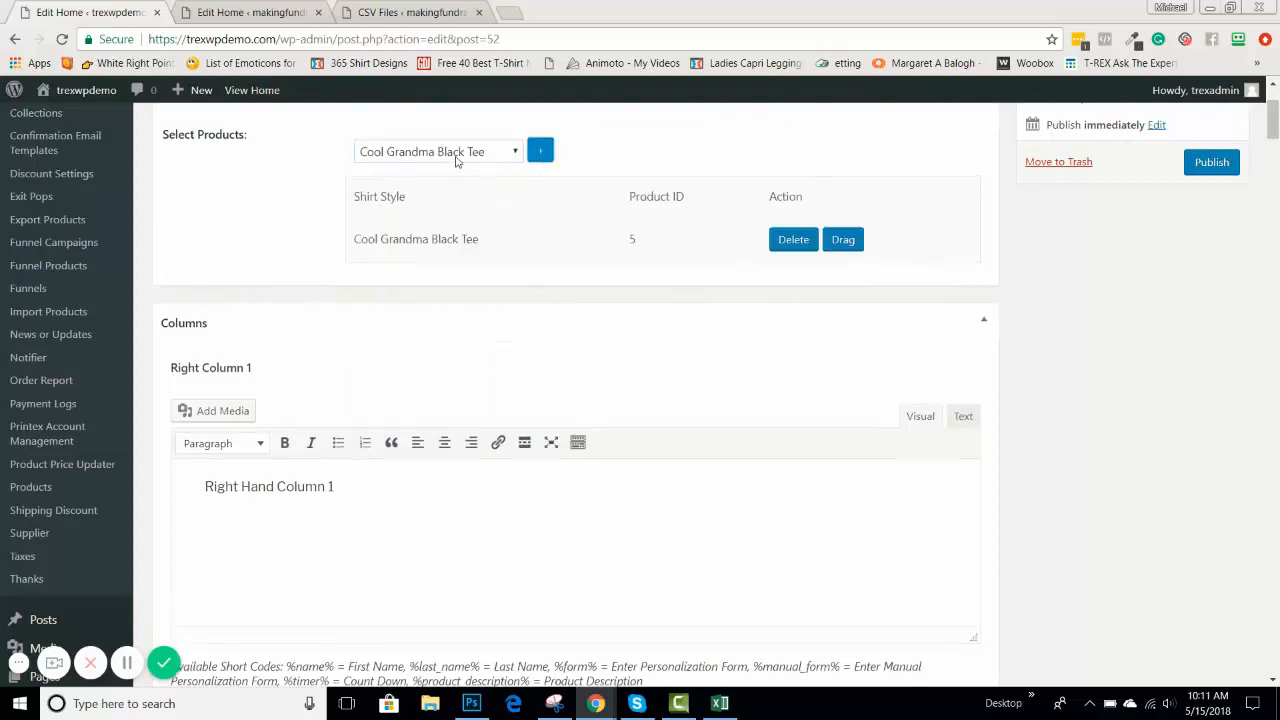
{"action": "left_click", "coordinate": [457, 156]}
{"action": "left_click", "coordinate": [445, 205]}
{"action": "left_click", "coordinate": [540, 151]}
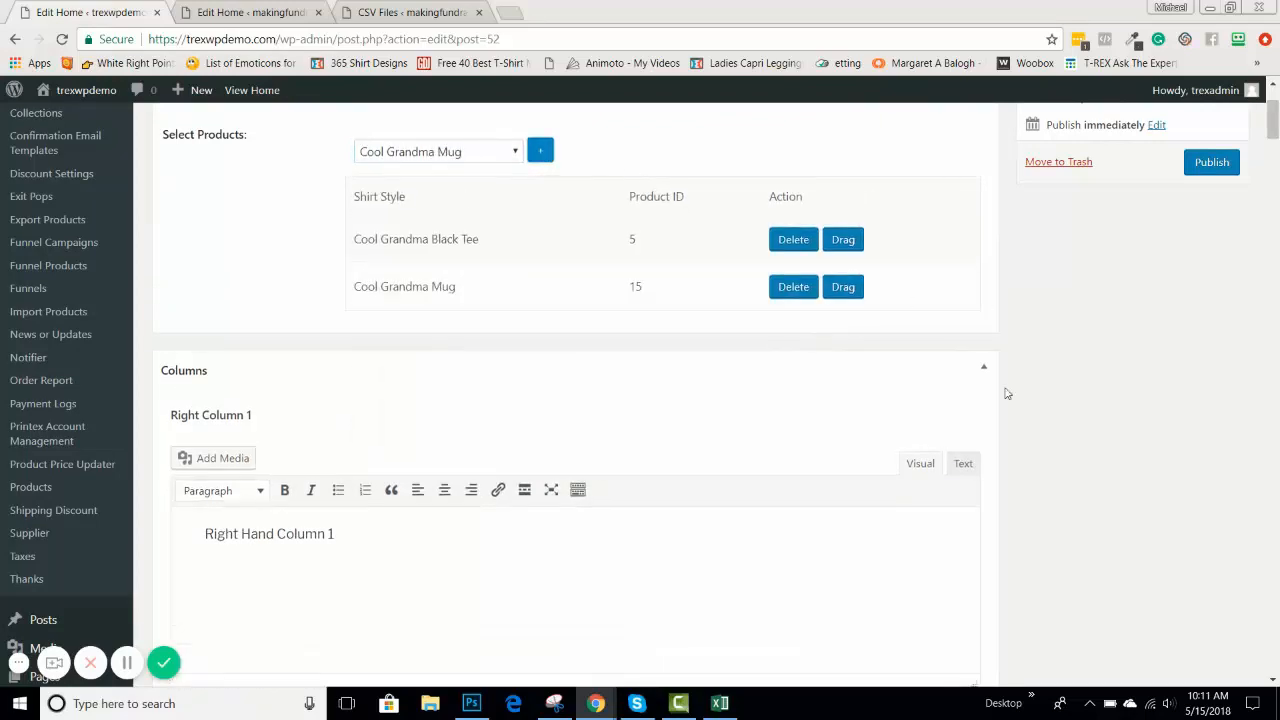
Step: Copy the full Right Column 1 text, including %manual_form%, from the Cool Grandma campaign on makingfundraisingfun.com
{"action": "scroll", "coordinate": [395, 417], "scroll_direction": "down", "scroll_amount": 2}
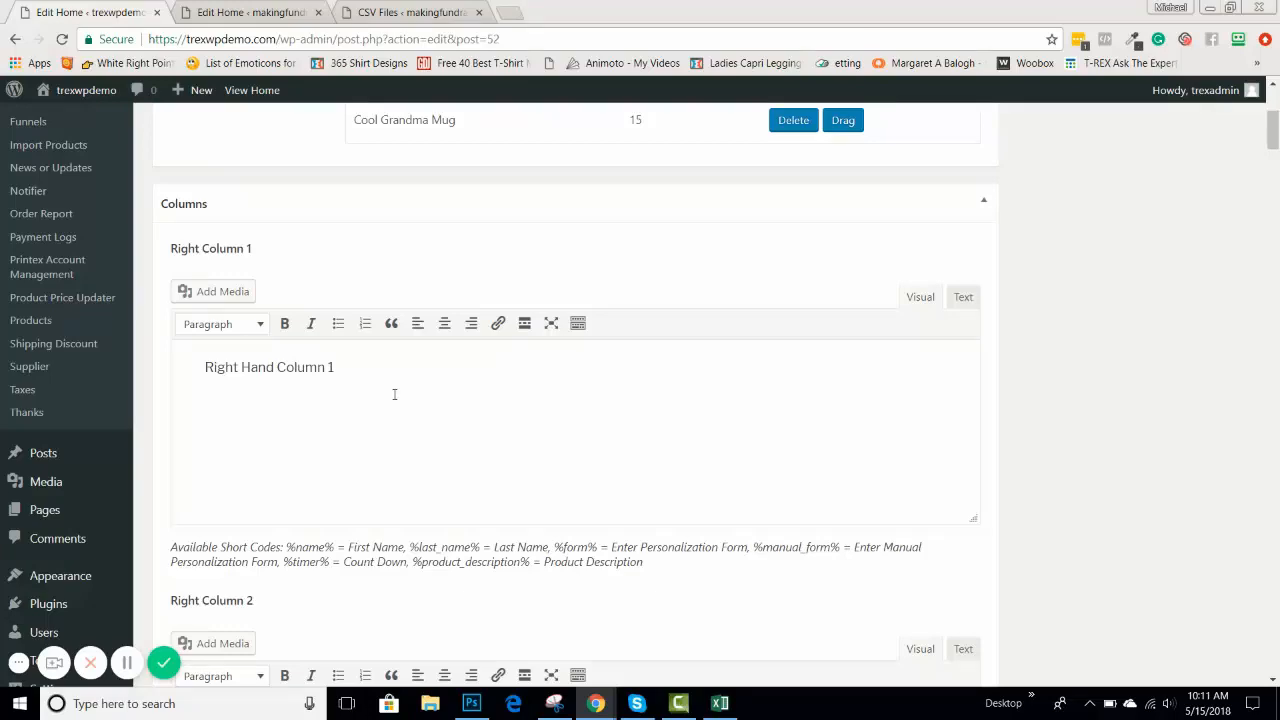
{"action": "left_click", "coordinate": [260, 14]}
{"action": "scroll", "coordinate": [200, 306], "scroll_direction": "down", "scroll_amount": 8}
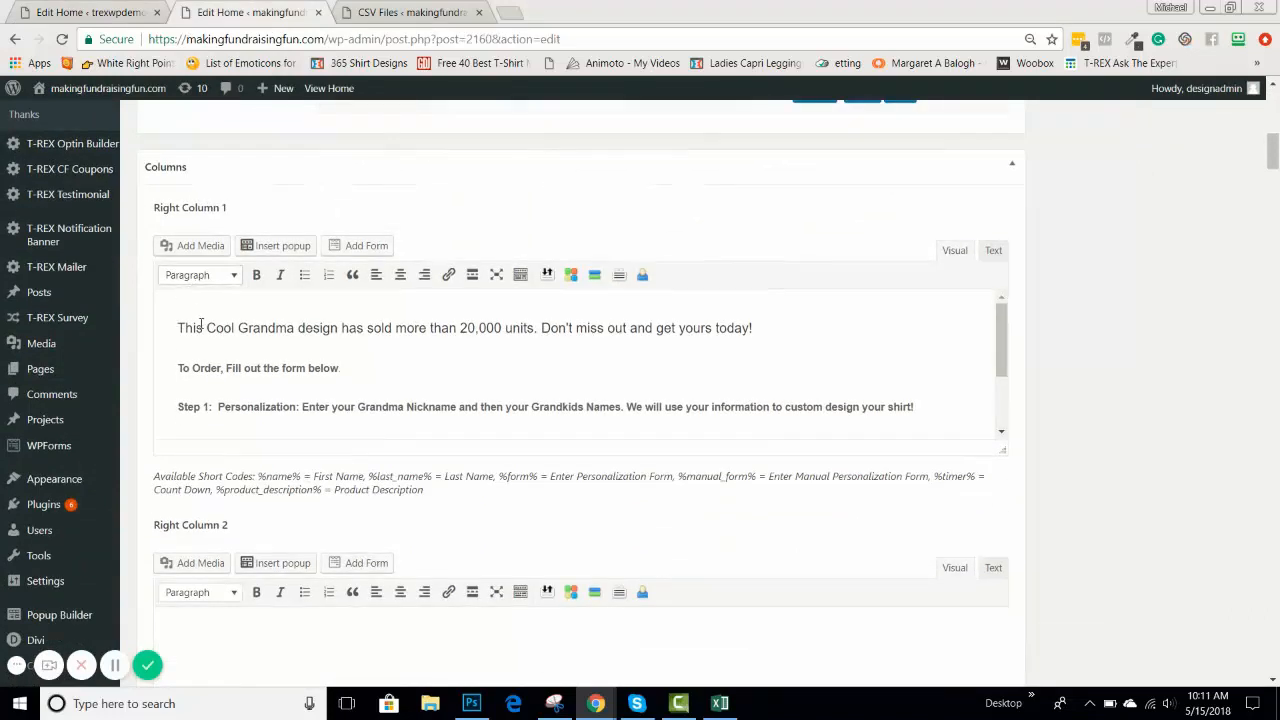
{"action": "scroll", "coordinate": [185, 322], "scroll_direction": "down", "scroll_amount": 2}
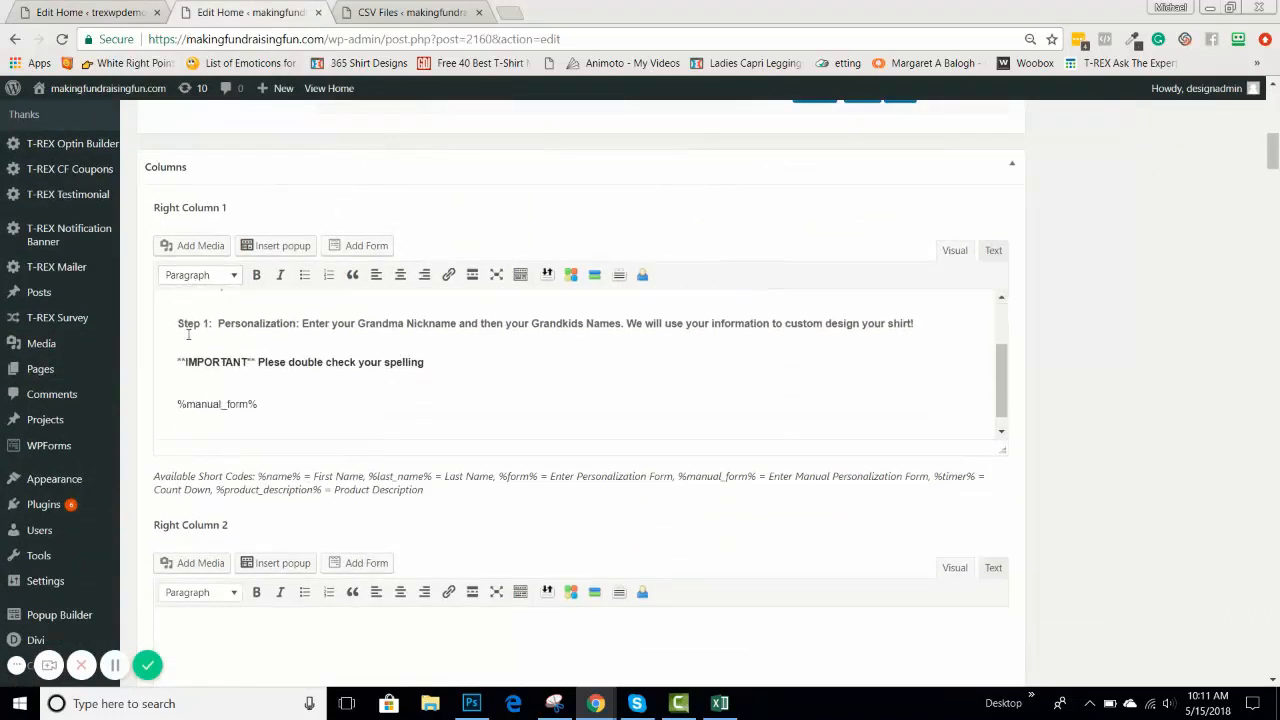
{"action": "scroll", "coordinate": [187, 334], "scroll_direction": "up", "scroll_amount": 3}
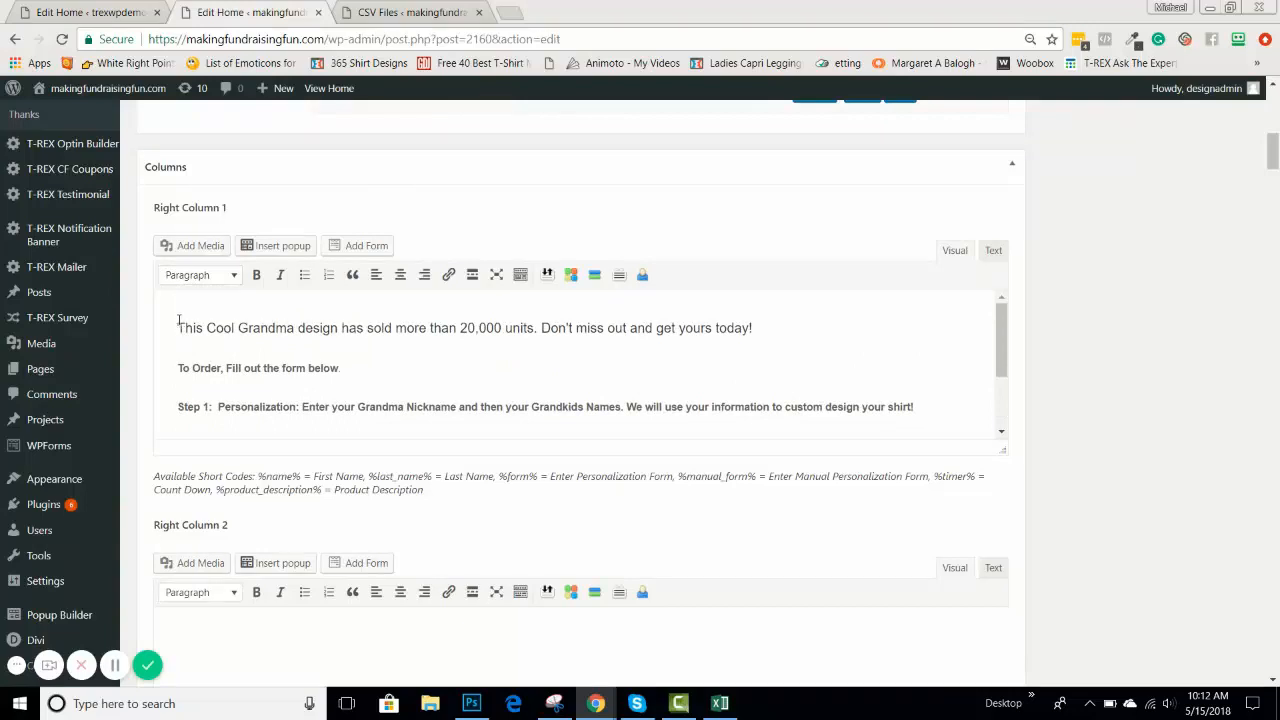
{"action": "left_click_drag", "start_coordinate": [179, 321], "coordinate": [434, 363]}
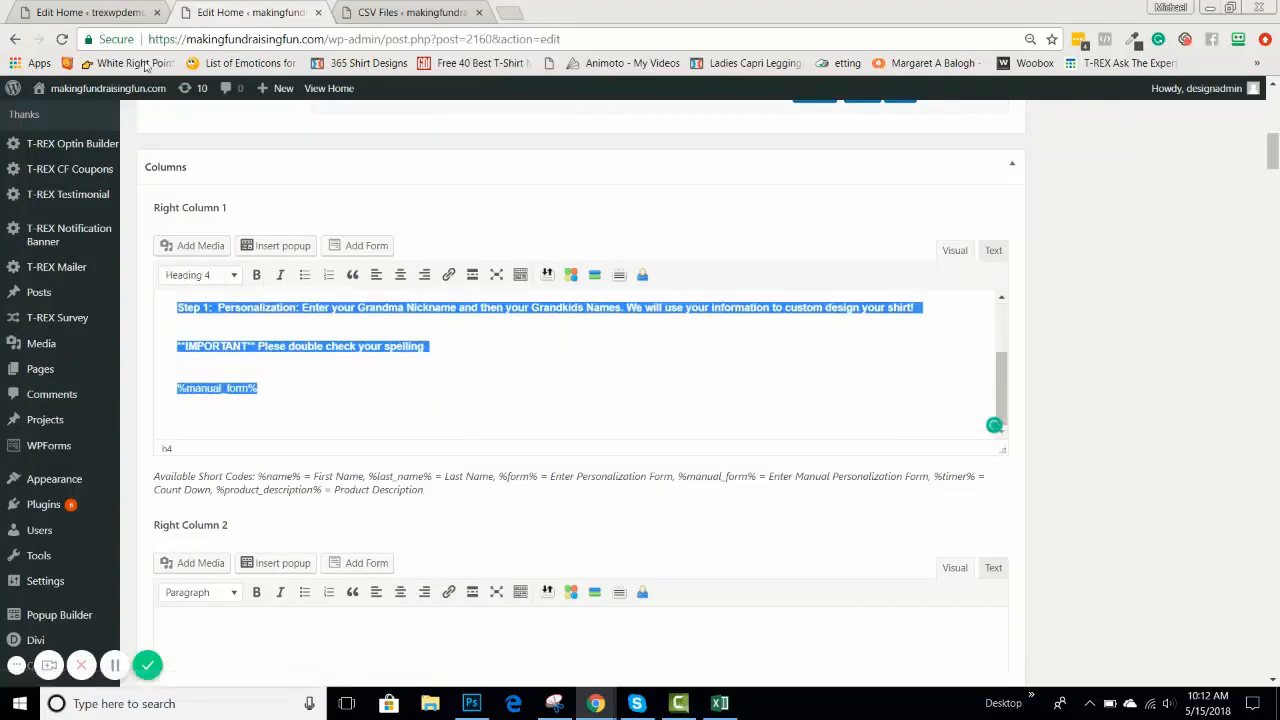
Step: Replace the "Right Hand Column 1" placeholder in the trexwpdemo campaign's Right Column 1 with the copied text
{"action": "left_click", "coordinate": [118, 12]}
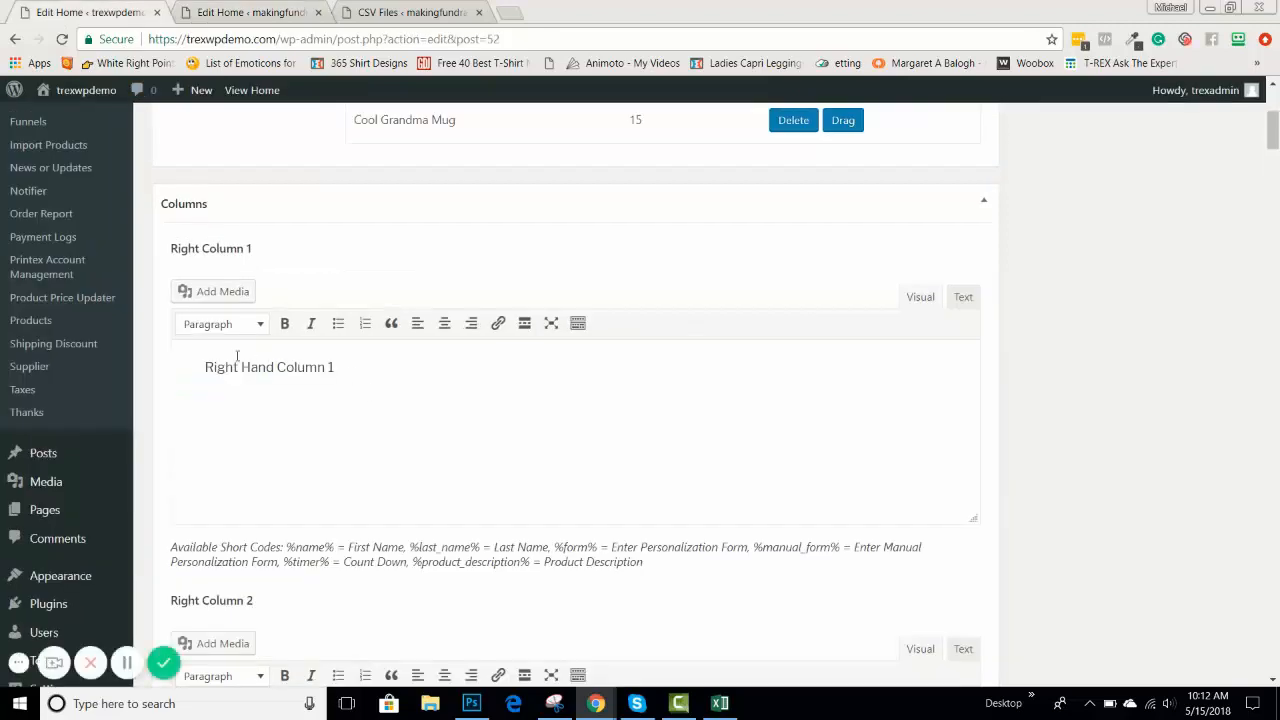
{"action": "left_click_drag", "start_coordinate": [206, 364], "coordinate": [354, 373]}
{"action": "key", "text": "ctrl+v"}
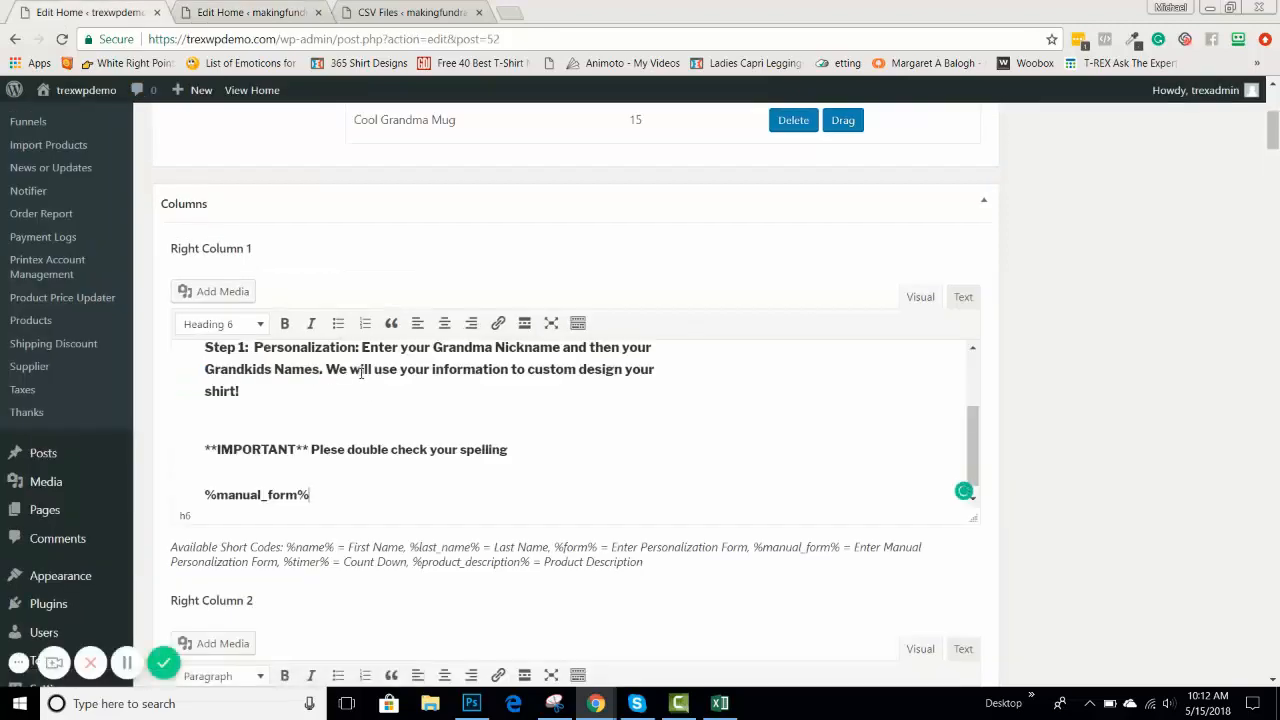
{"action": "scroll", "coordinate": [375, 395], "scroll_direction": "up", "scroll_amount": 4}
{"action": "scroll", "coordinate": [375, 410], "scroll_direction": "up", "scroll_amount": 1}
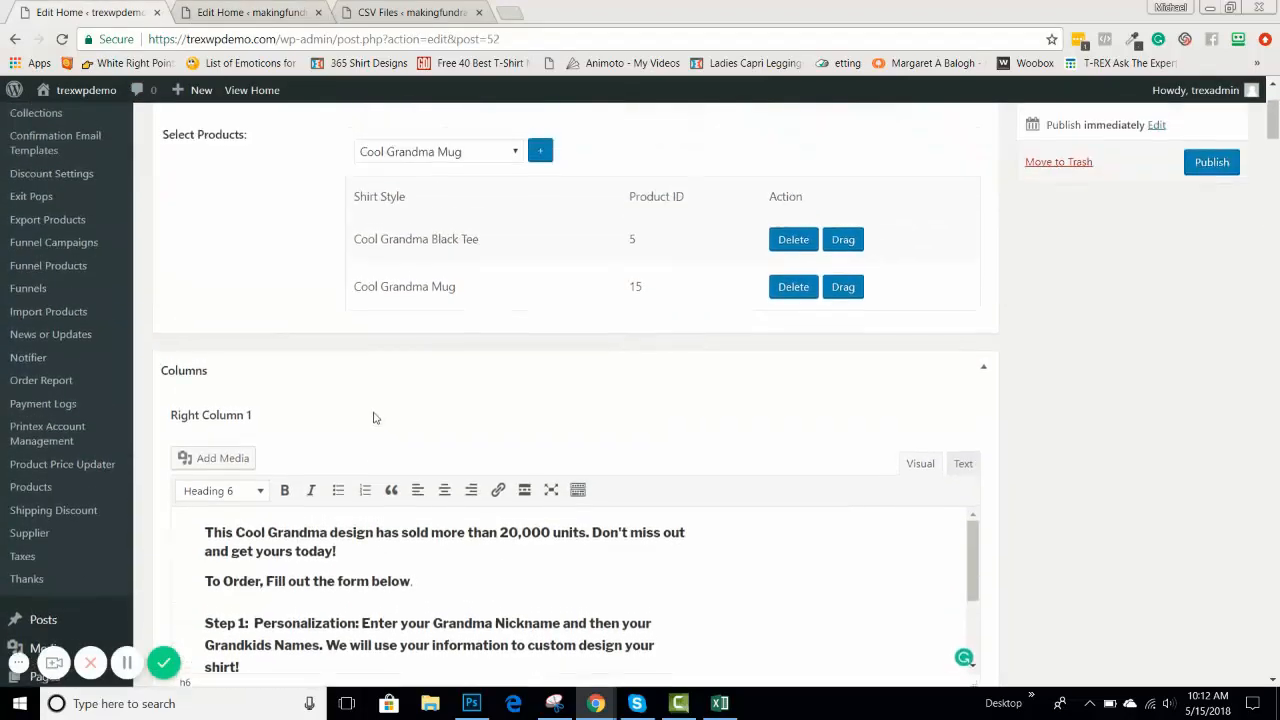
{"action": "scroll", "coordinate": [385, 430], "scroll_direction": "down", "scroll_amount": 3}
{"action": "scroll", "coordinate": [430, 445], "scroll_direction": "up", "scroll_amount": 3}
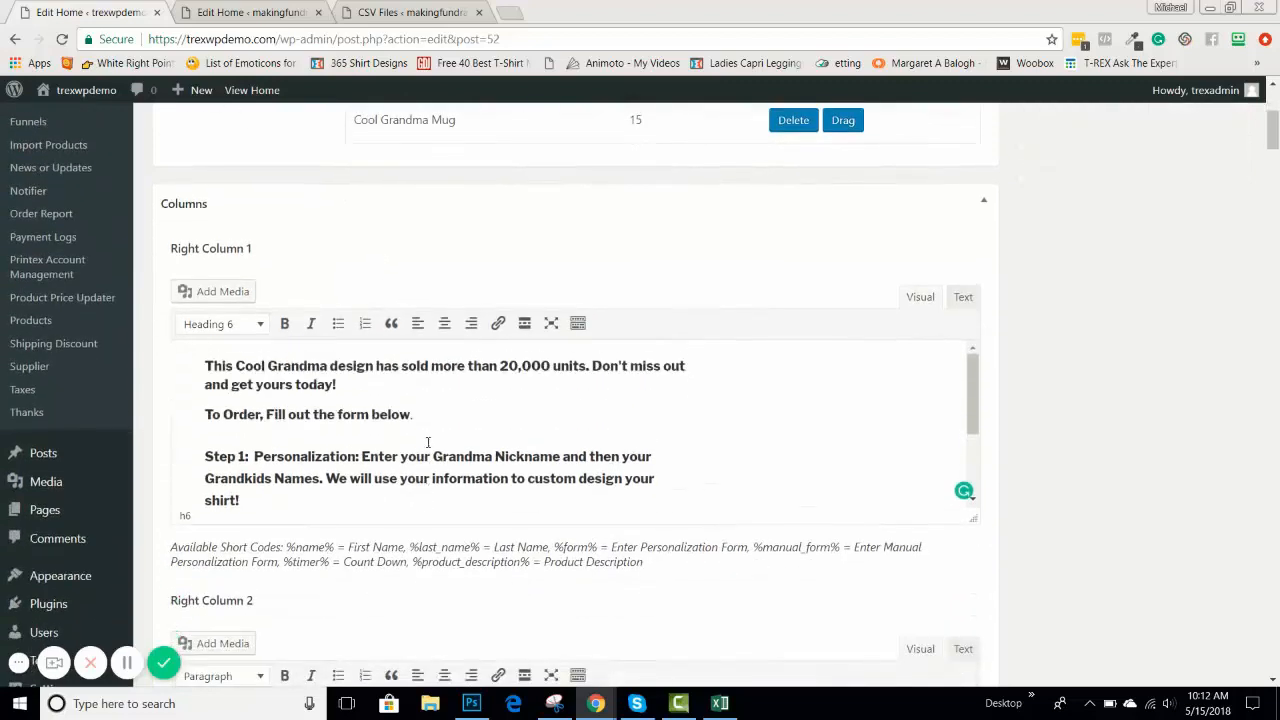
Step: Apply bold to the pasted text in Right Column 1
{"action": "left_click", "coordinate": [204, 363]}
{"action": "left_click_drag", "start_coordinate": [345, 389], "coordinate": [204, 365]}
{"action": "left_click", "coordinate": [236, 408]}
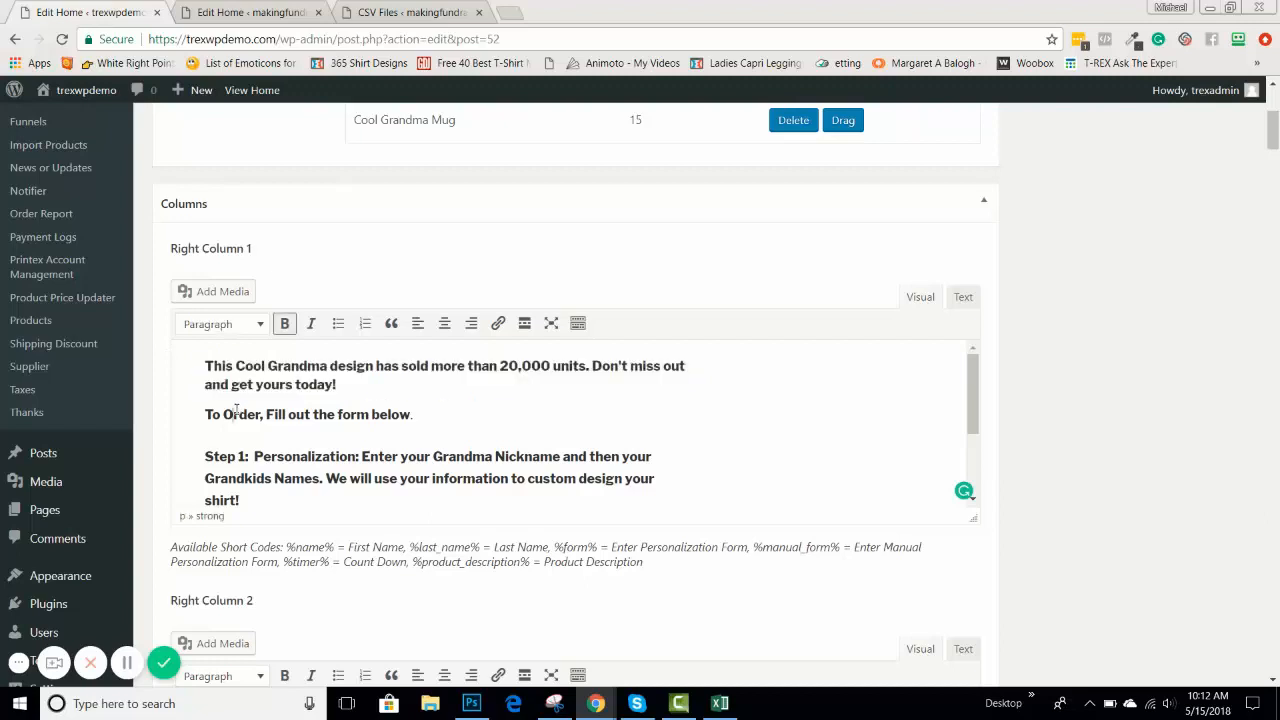
{"action": "left_click", "coordinate": [208, 361]}
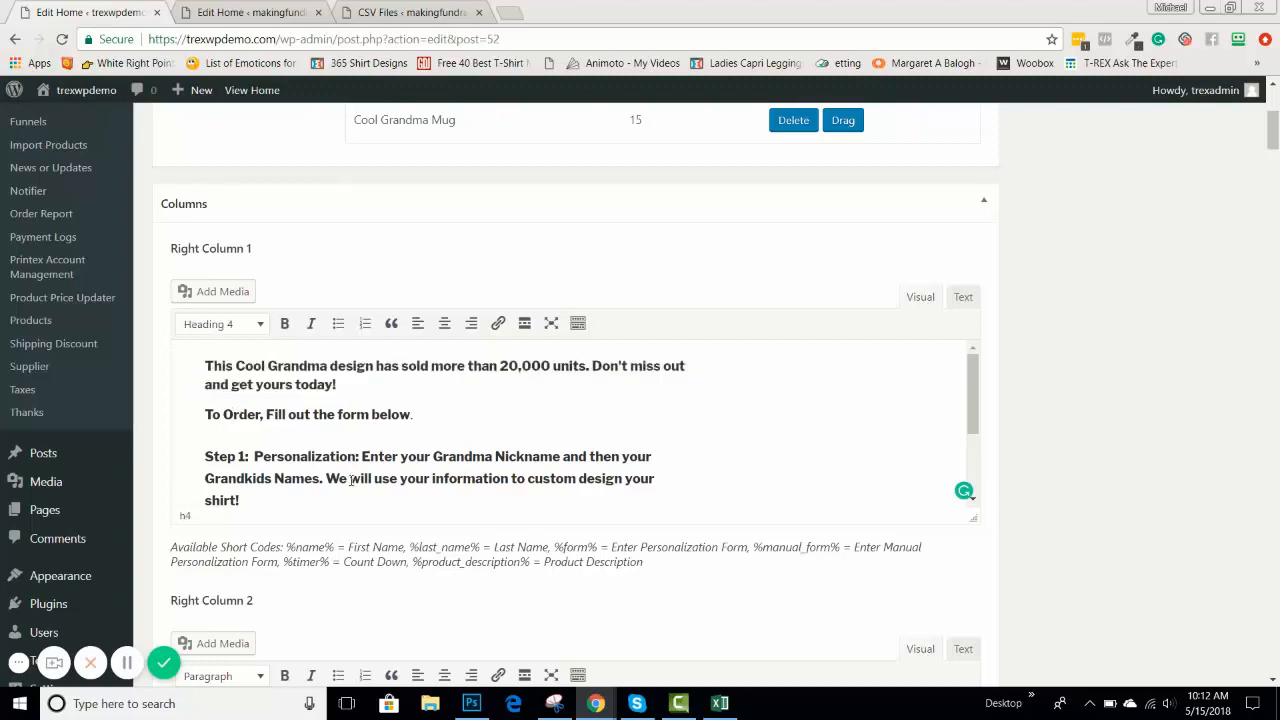
{"action": "scroll", "coordinate": [344, 476], "scroll_direction": "down", "scroll_amount": 2}
{"action": "left_click_drag", "start_coordinate": [334, 477], "coordinate": [288, 340]}
{"action": "left_click", "coordinate": [286, 327]}
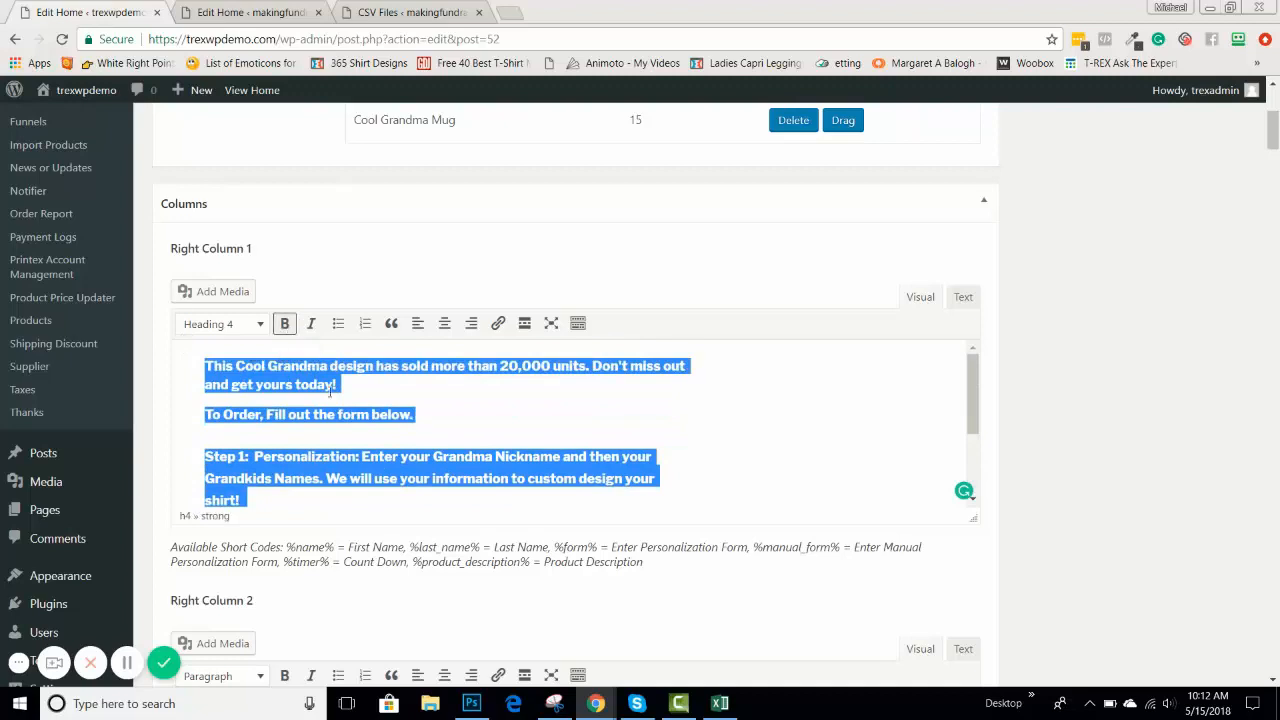
{"action": "left_click", "coordinate": [523, 426]}
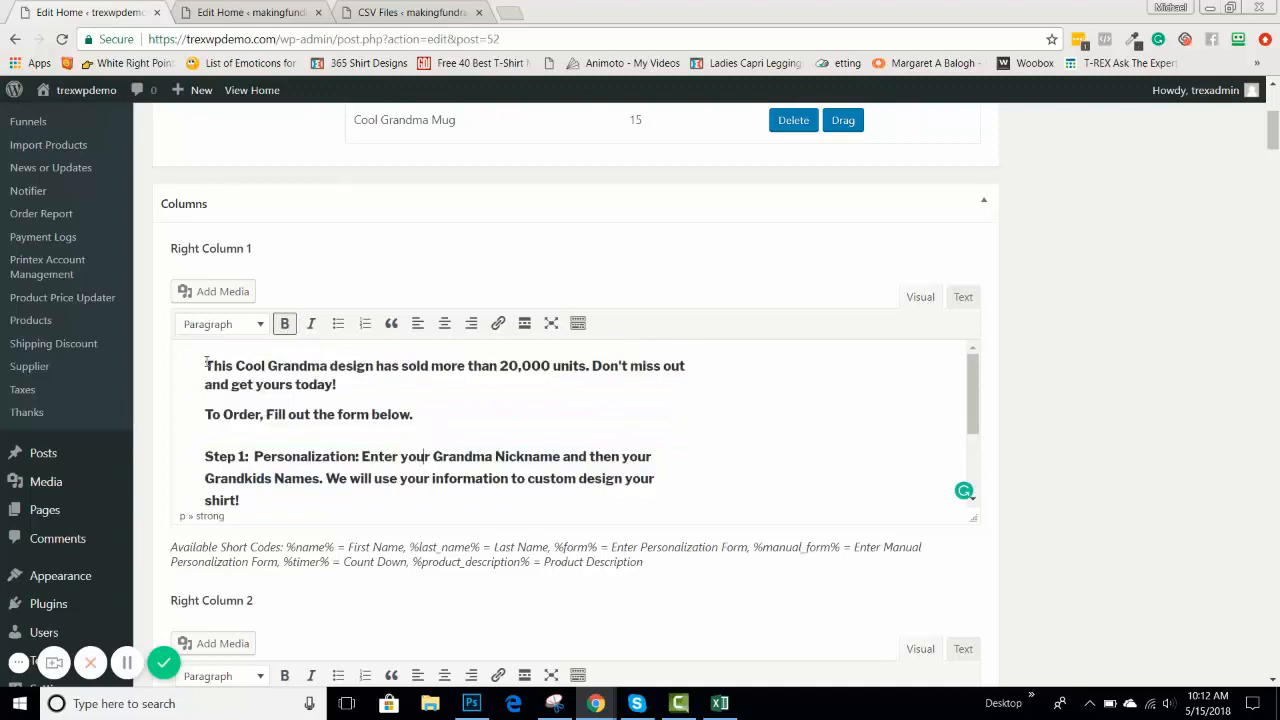
Step: Remove bold from the opening "This Cool Grandma design has sold more than 20,000 units" heading, and review the column text
{"action": "left_click", "coordinate": [341, 393]}
{"action": "left_click_drag", "start_coordinate": [353, 393], "coordinate": [206, 347]}
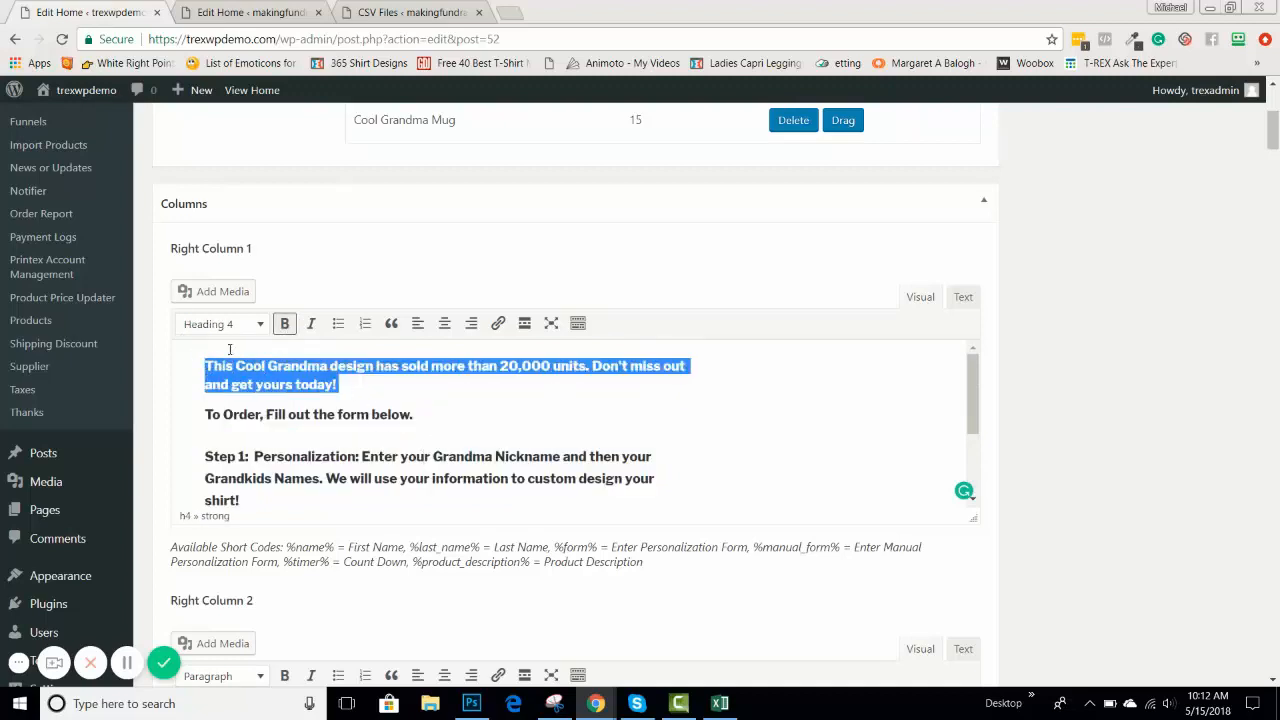
{"action": "left_click", "coordinate": [285, 323]}
{"action": "left_click", "coordinate": [420, 414]}
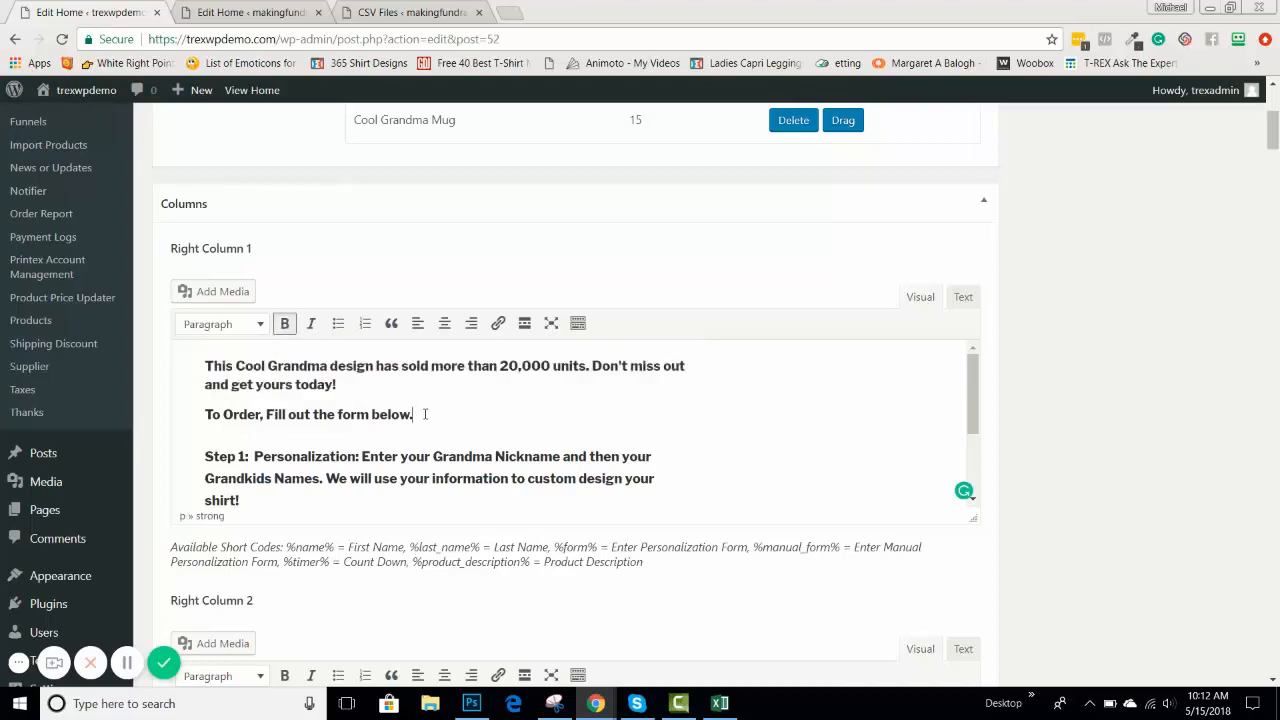
{"action": "left_click", "coordinate": [203, 362]}
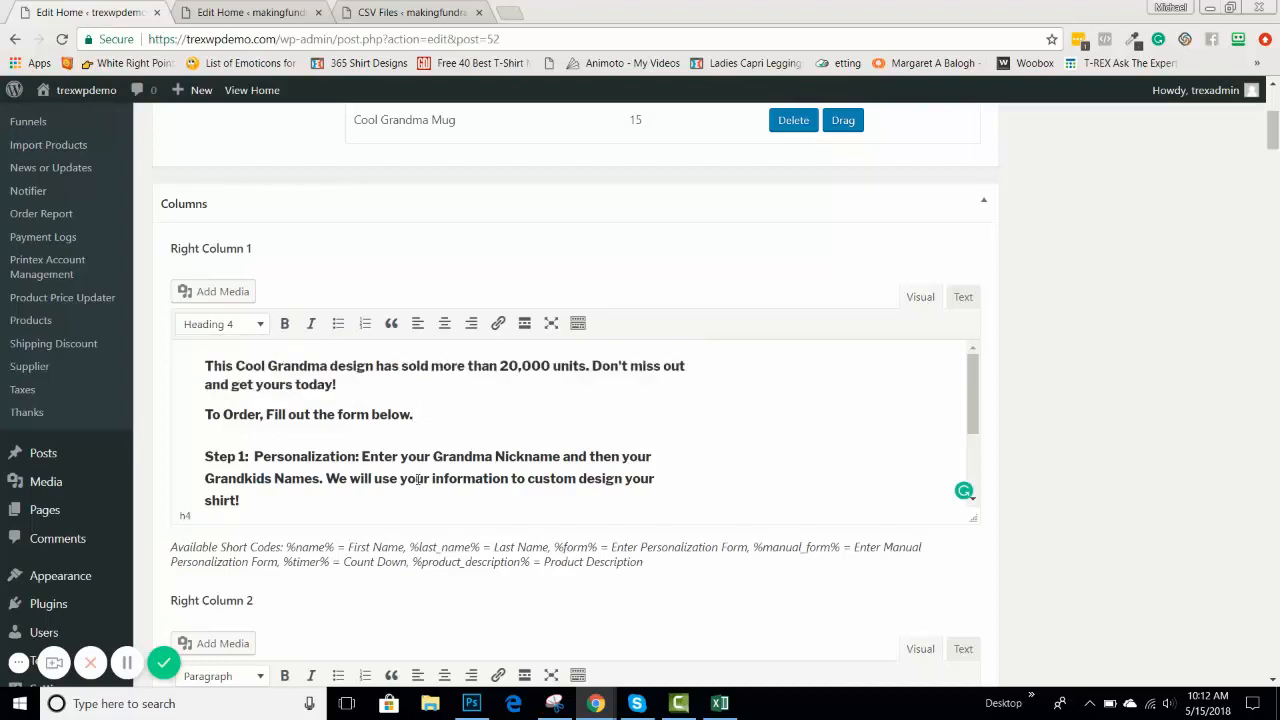
{"action": "scroll", "coordinate": [466, 431], "scroll_direction": "down", "scroll_amount": 2}
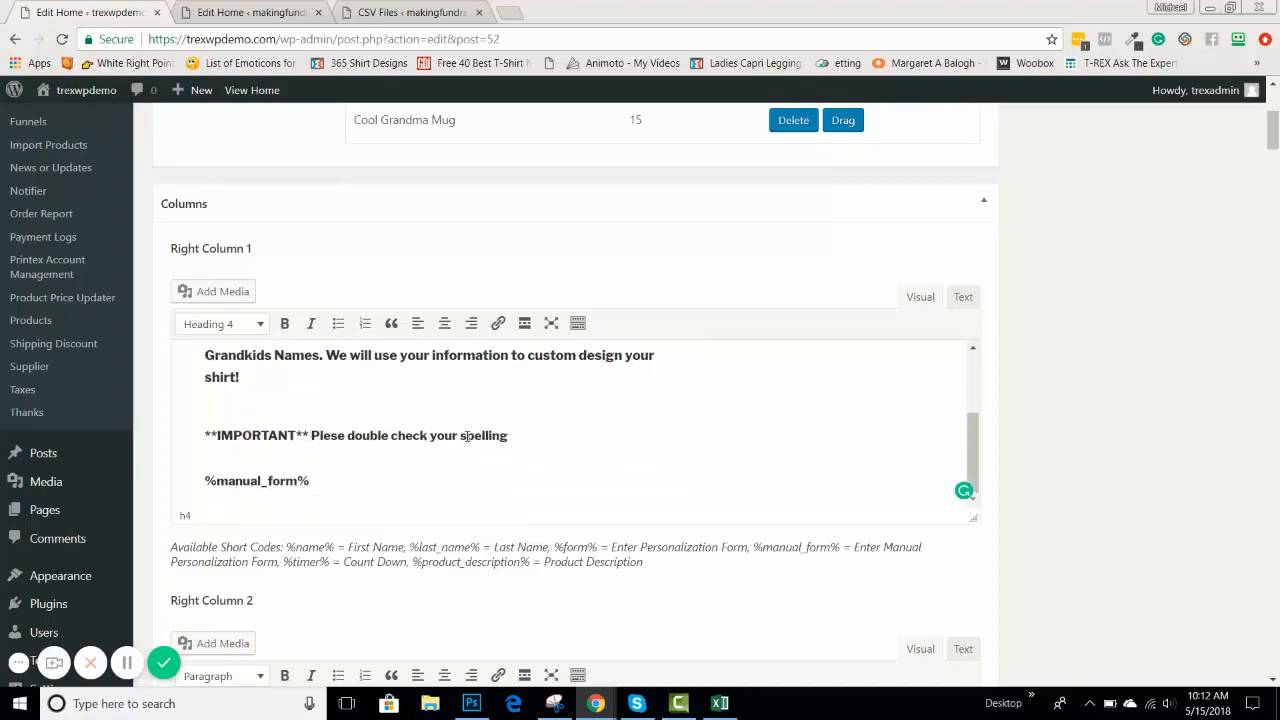
{"action": "scroll", "coordinate": [418, 435], "scroll_direction": "up", "scroll_amount": 3}
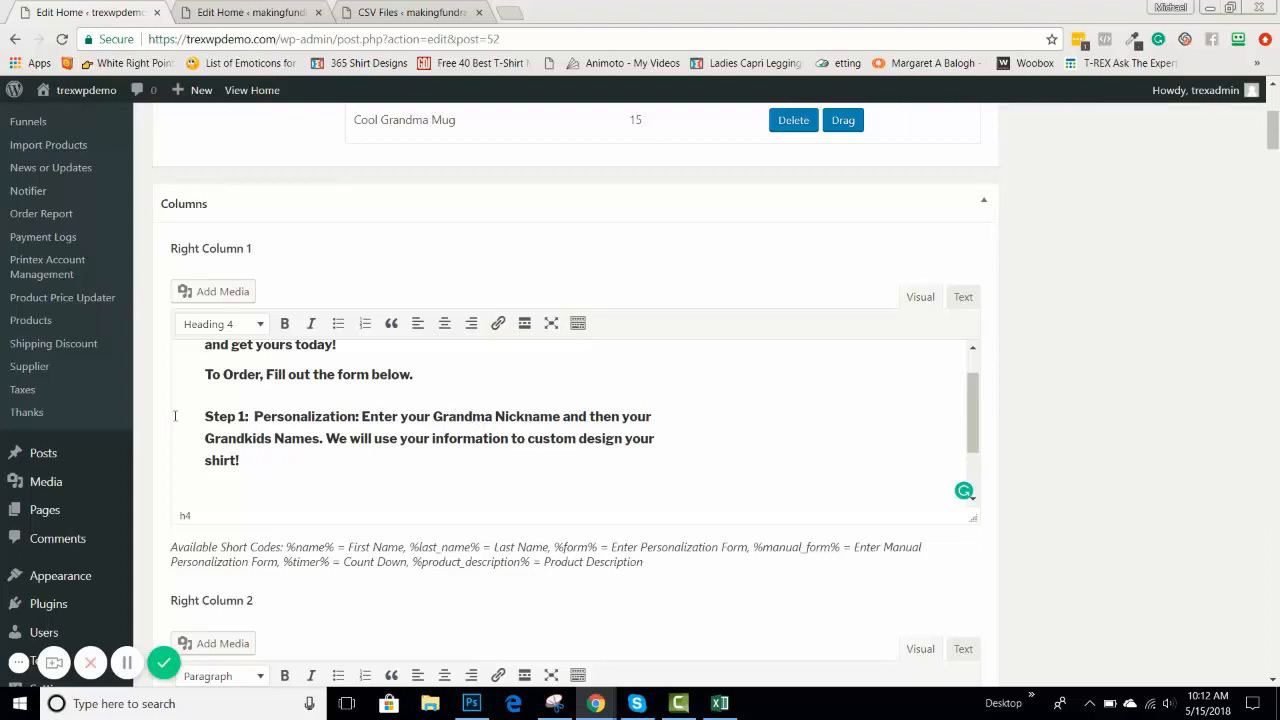
Step: Open the trexwpdemo products list in a separate tab, and open the Cool Grandma Black Tee for editing in another
{"action": "right_click", "coordinate": [34, 320]}
{"action": "left_click", "coordinate": [150, 331]}
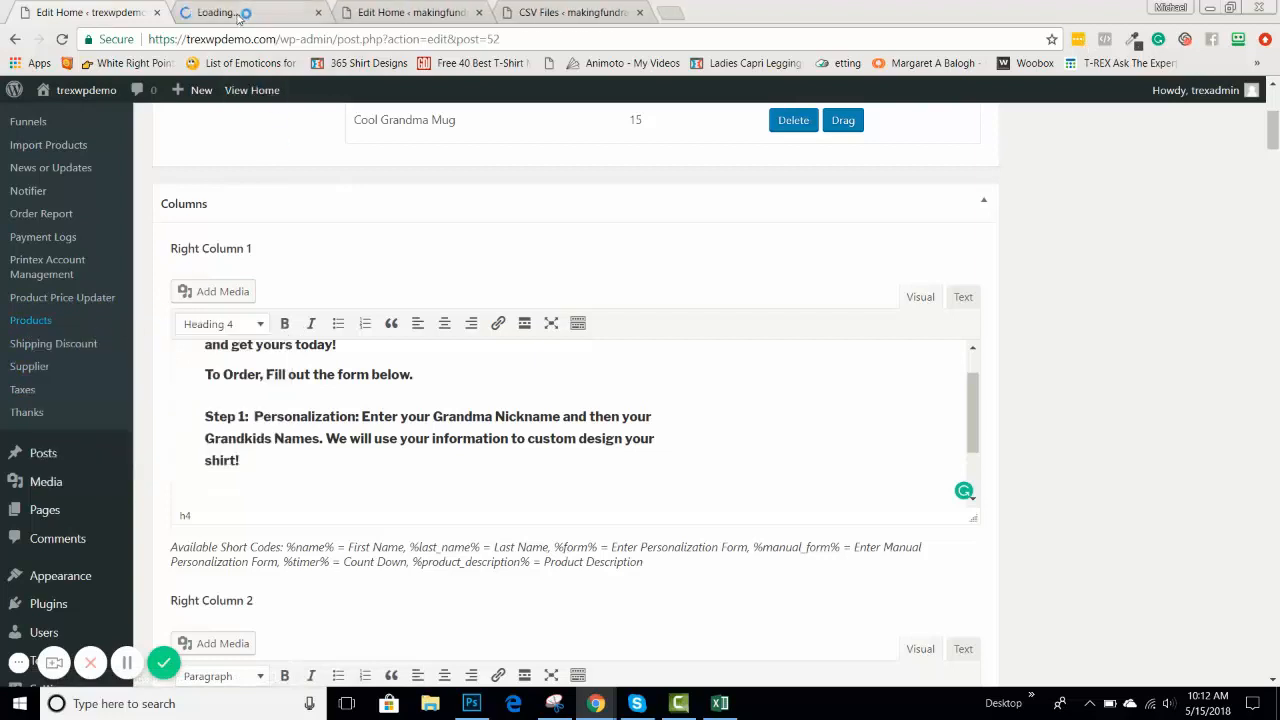
{"action": "key", "text": "ctrl+Tab"}
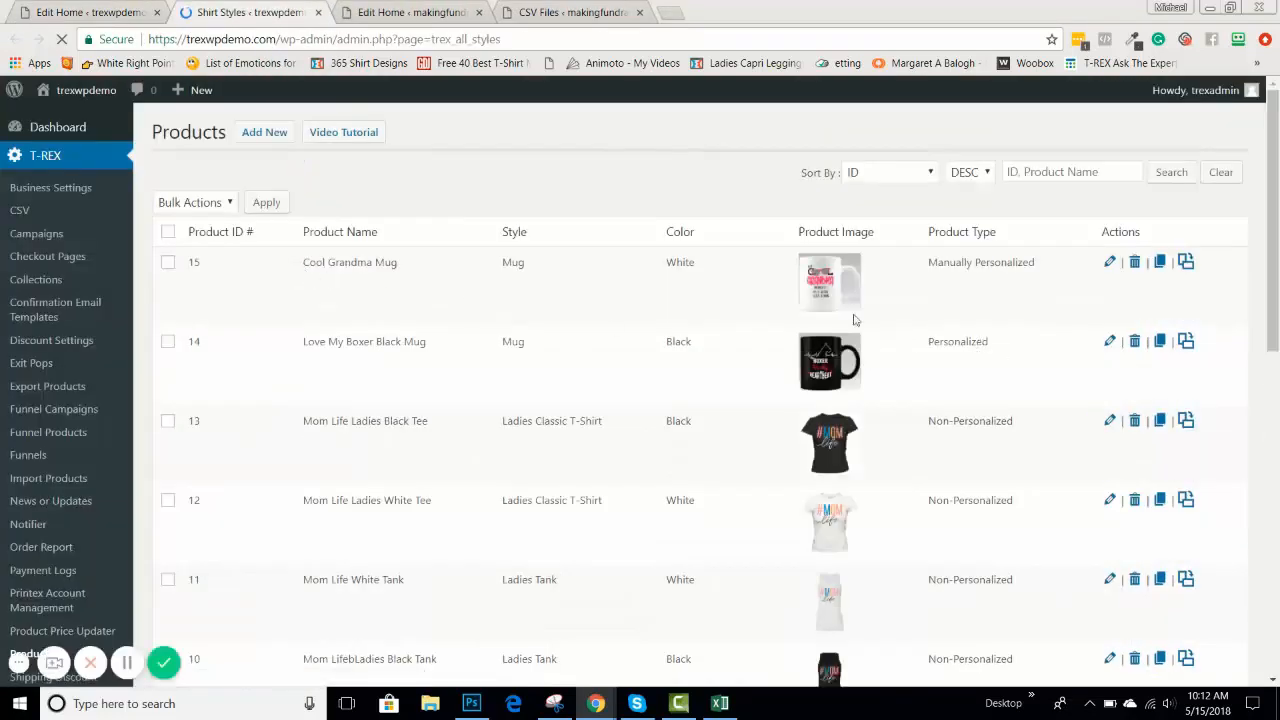
{"action": "scroll", "coordinate": [852, 312], "scroll_direction": "down", "scroll_amount": 2}
{"action": "scroll", "coordinate": [852, 312], "scroll_direction": "down", "scroll_amount": 7}
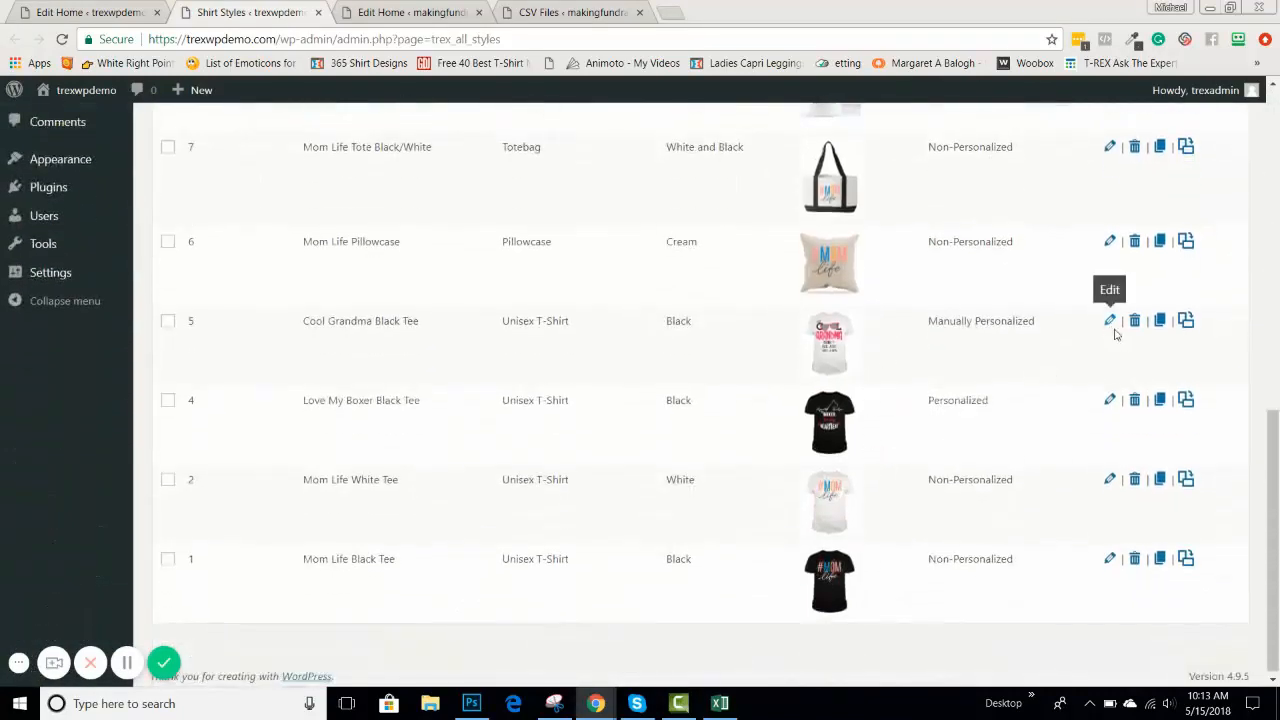
{"action": "right_click", "coordinate": [1112, 322]}
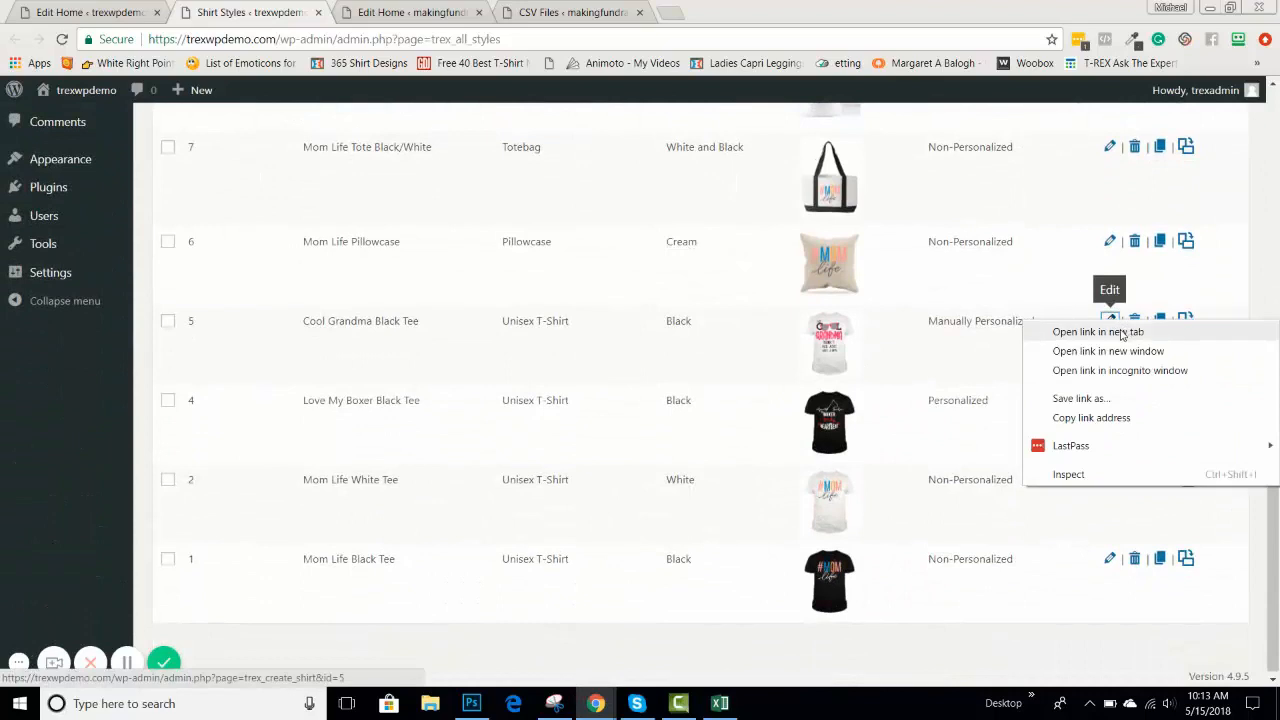
{"action": "left_click", "coordinate": [1098, 331]}
{"action": "left_click", "coordinate": [390, 12]}
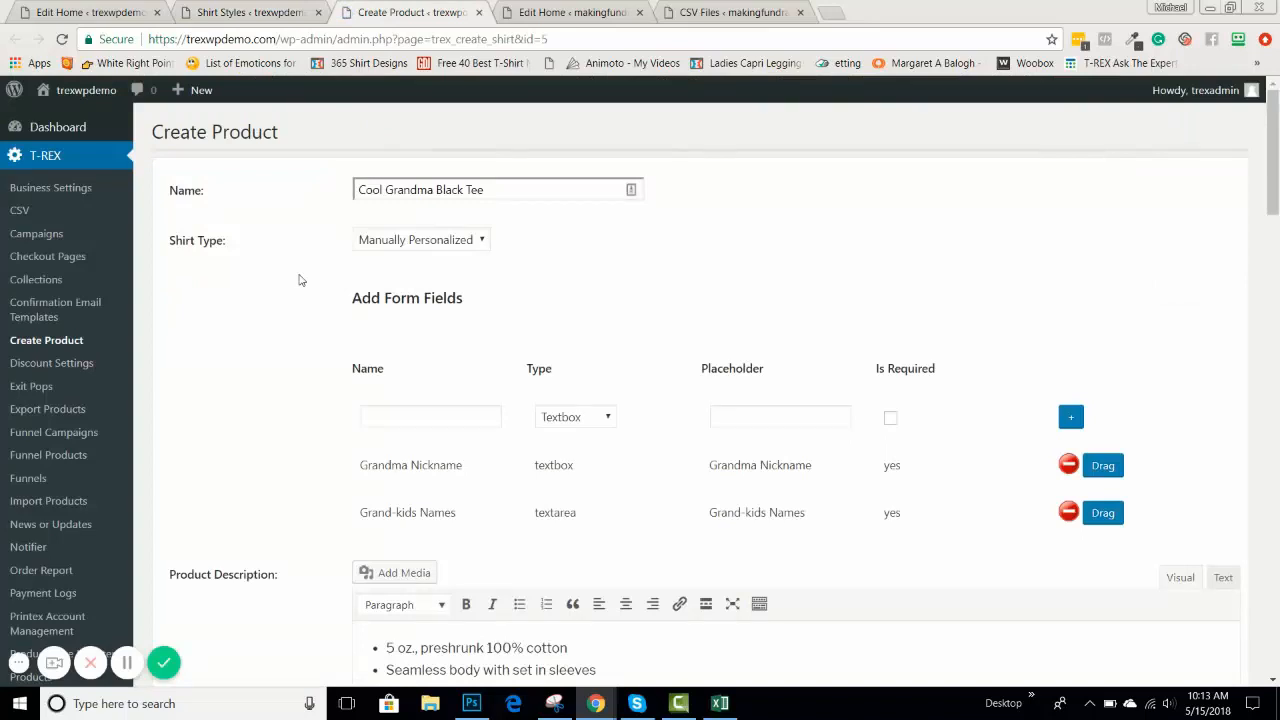
Step: Check the Cool Grandma Black Tee's form fields and Shirt Type options, keeping Manually Personalized selected
{"action": "scroll", "coordinate": [300, 300], "scroll_direction": "down", "scroll_amount": 1}
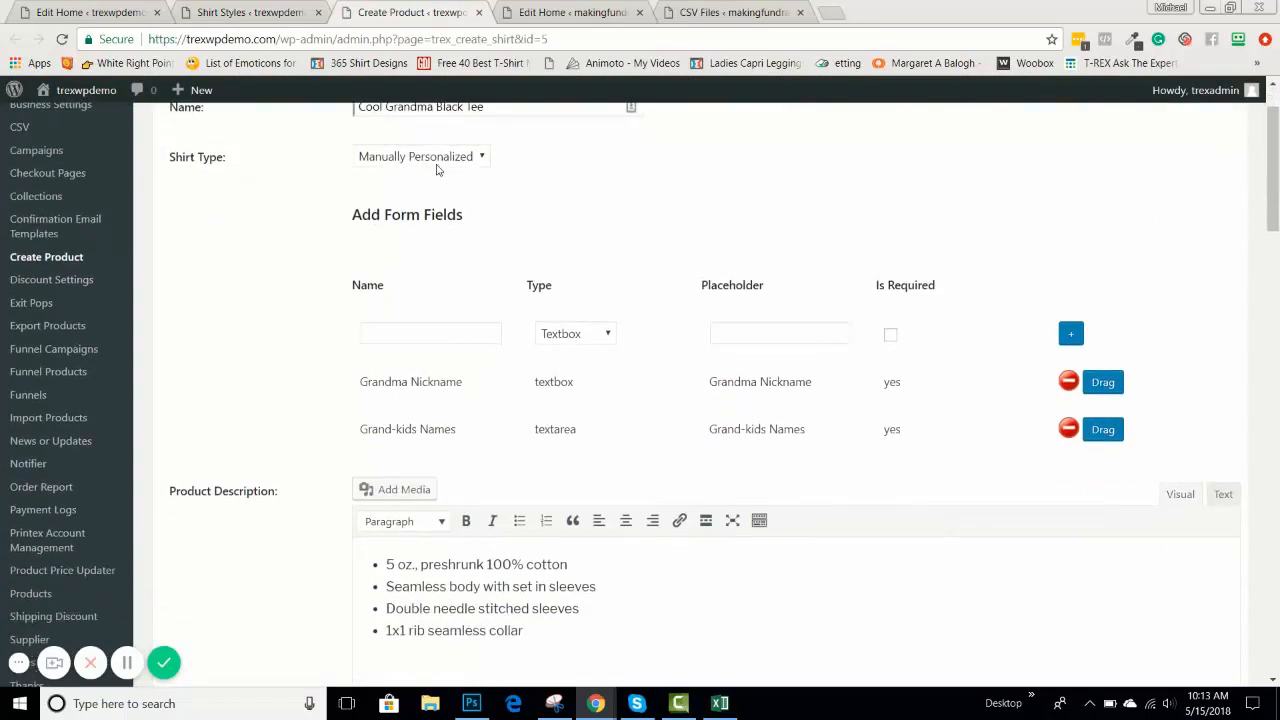
{"action": "left_click", "coordinate": [420, 160]}
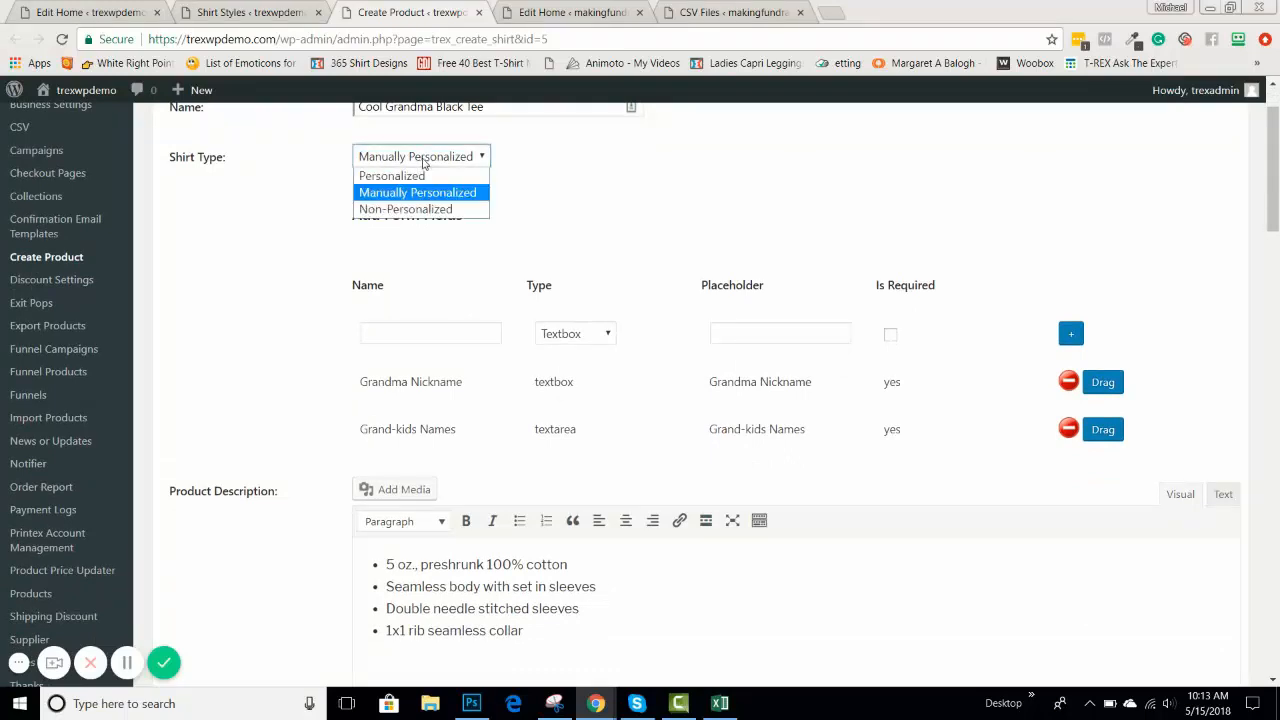
{"action": "left_click", "coordinate": [417, 193]}
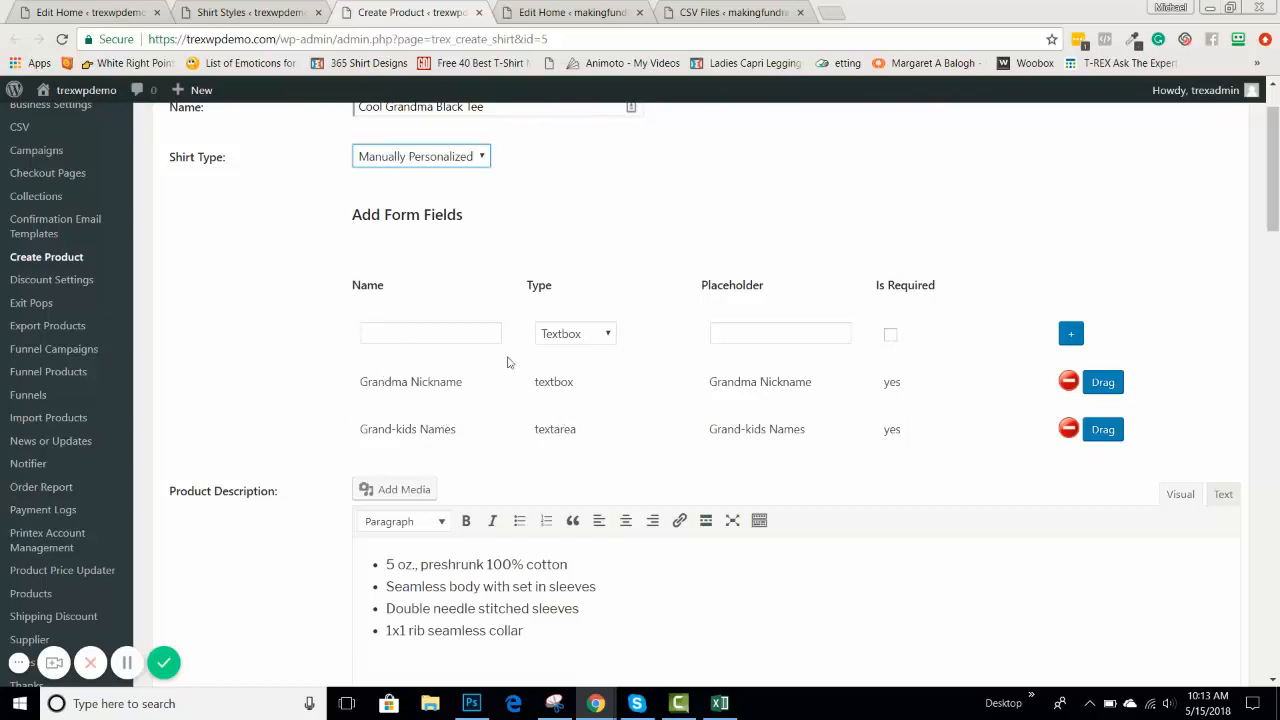
Step: Close the products list and review the rest of the trexwpdemo campaign's Right Column 1 text through %manual_form%
{"action": "left_click", "coordinate": [205, 12]}
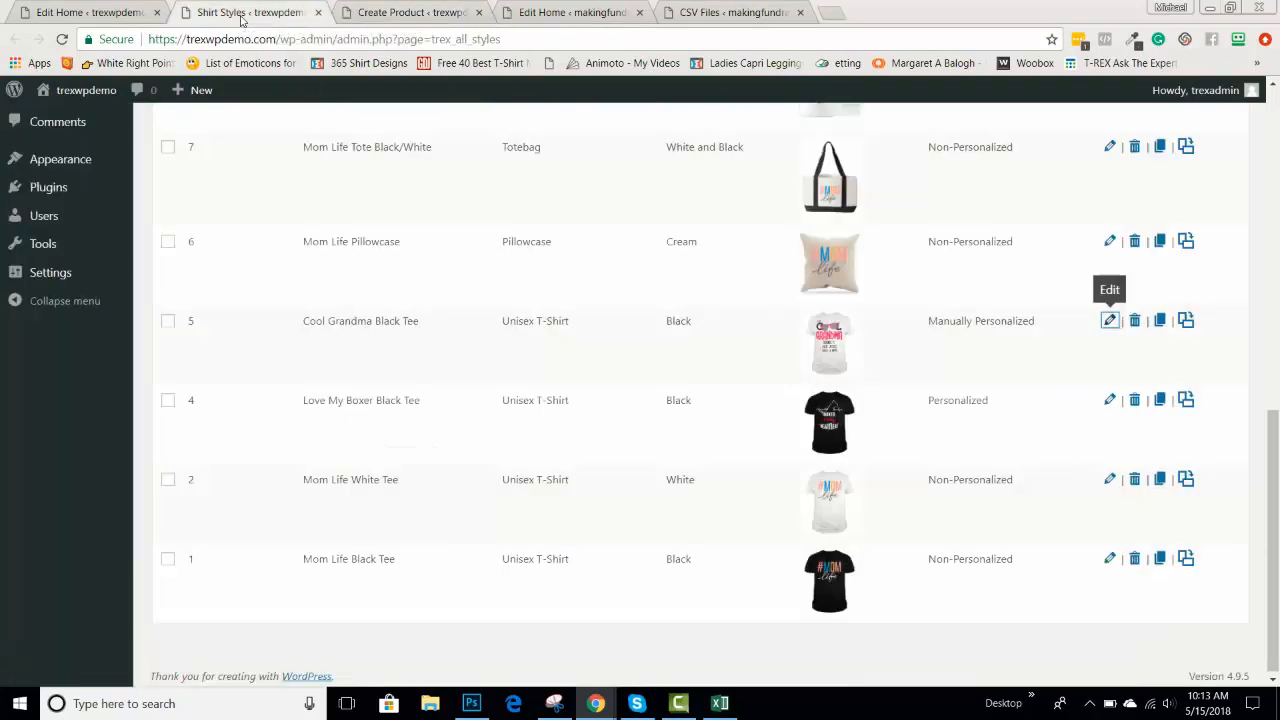
{"action": "left_click", "coordinate": [318, 12]}
{"action": "left_click", "coordinate": [140, 14]}
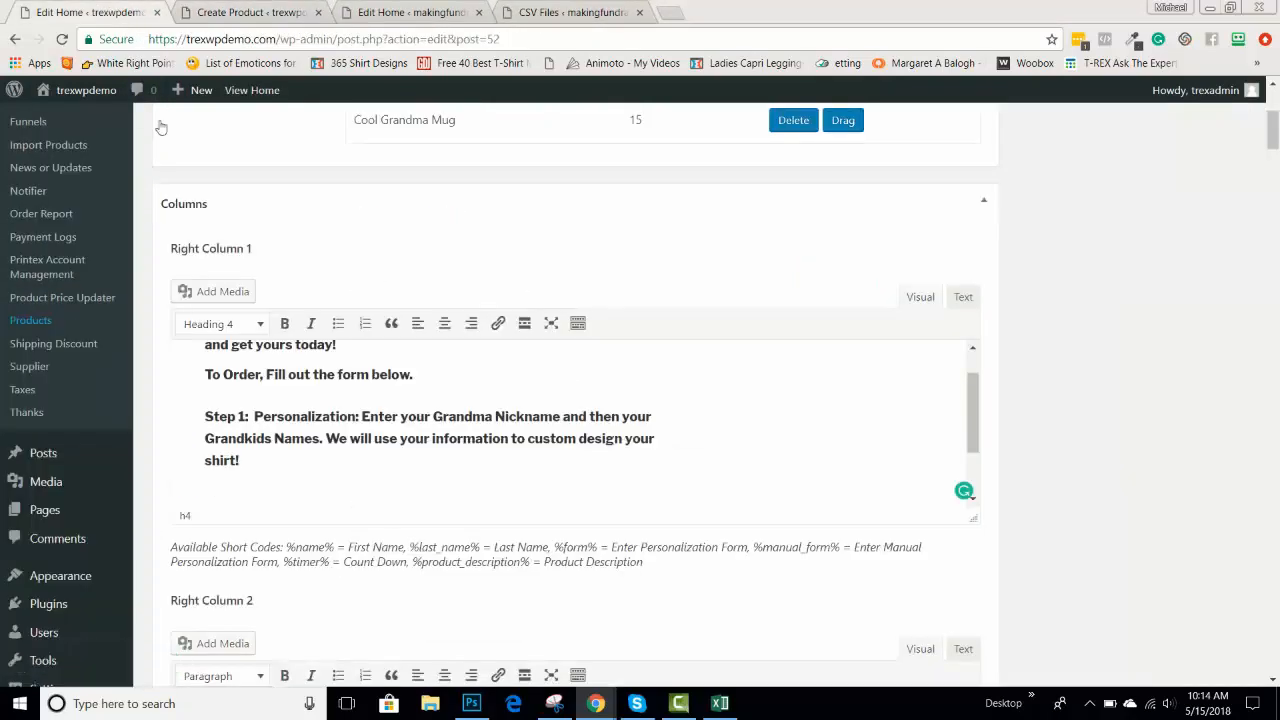
{"action": "left_click", "coordinate": [253, 416]}
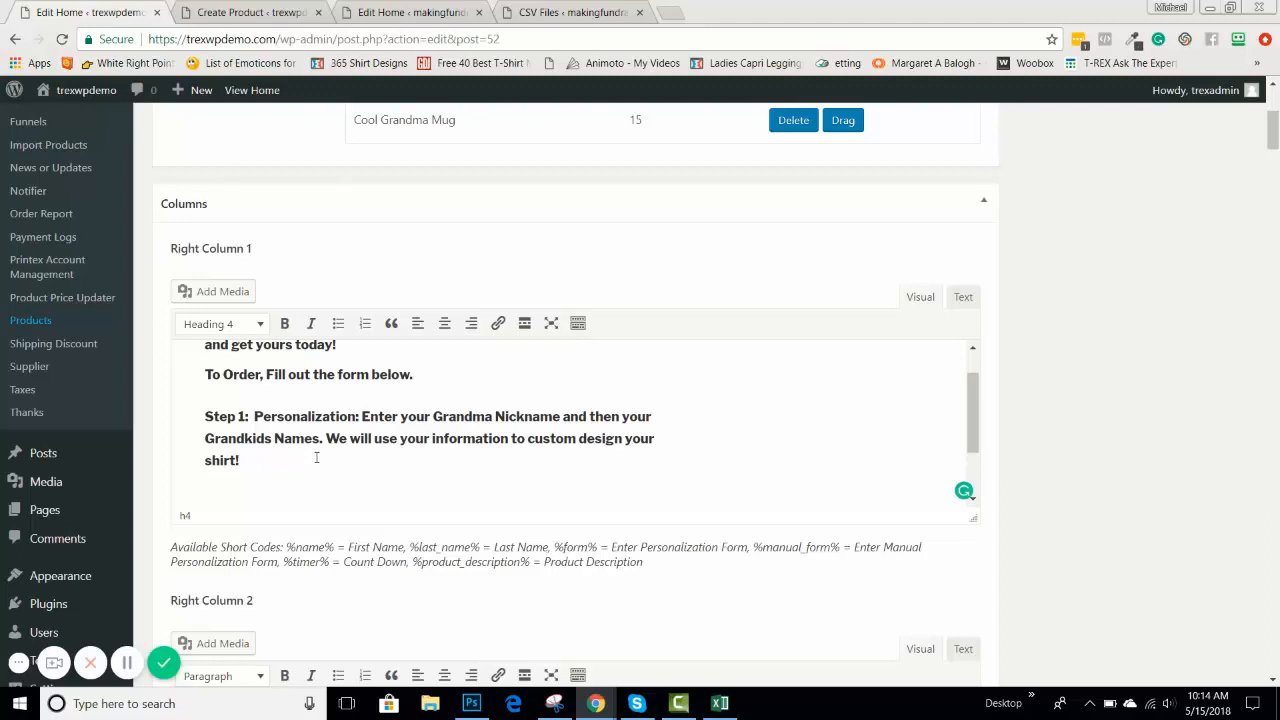
{"action": "scroll", "coordinate": [316, 457], "scroll_direction": "down", "scroll_amount": 2}
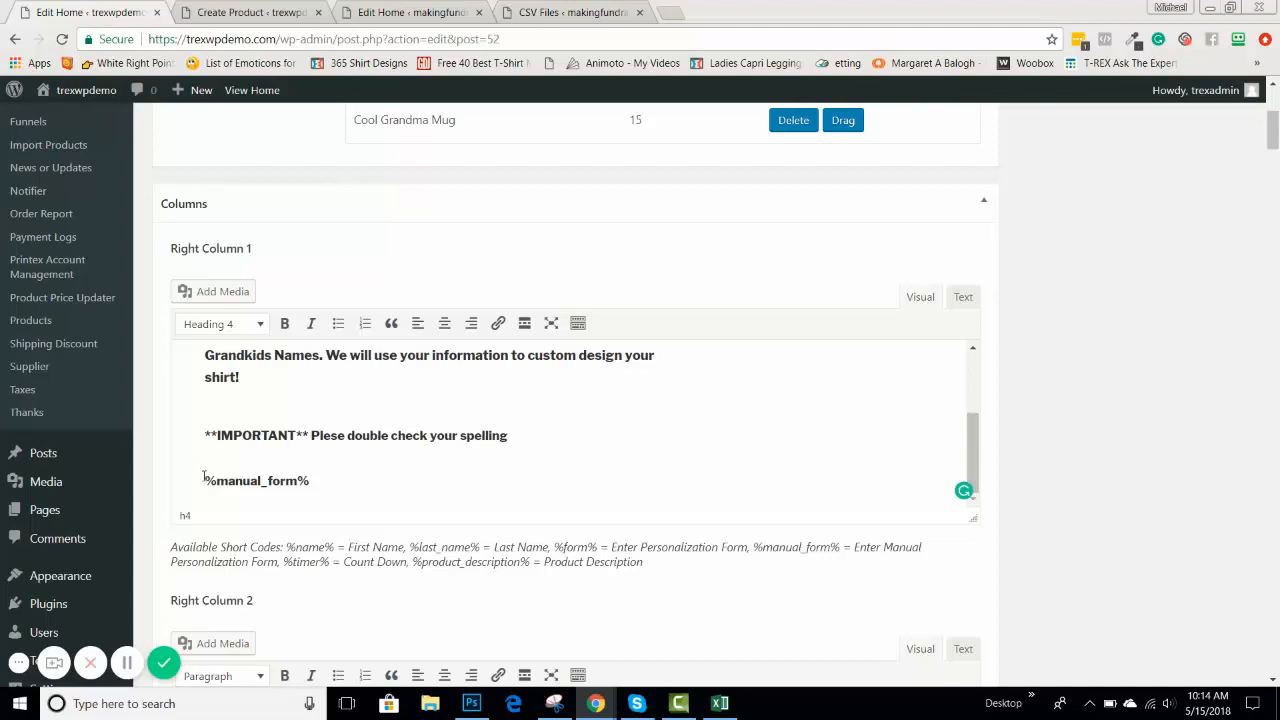
{"action": "scroll", "coordinate": [251, 494], "scroll_direction": "down", "scroll_amount": 1}
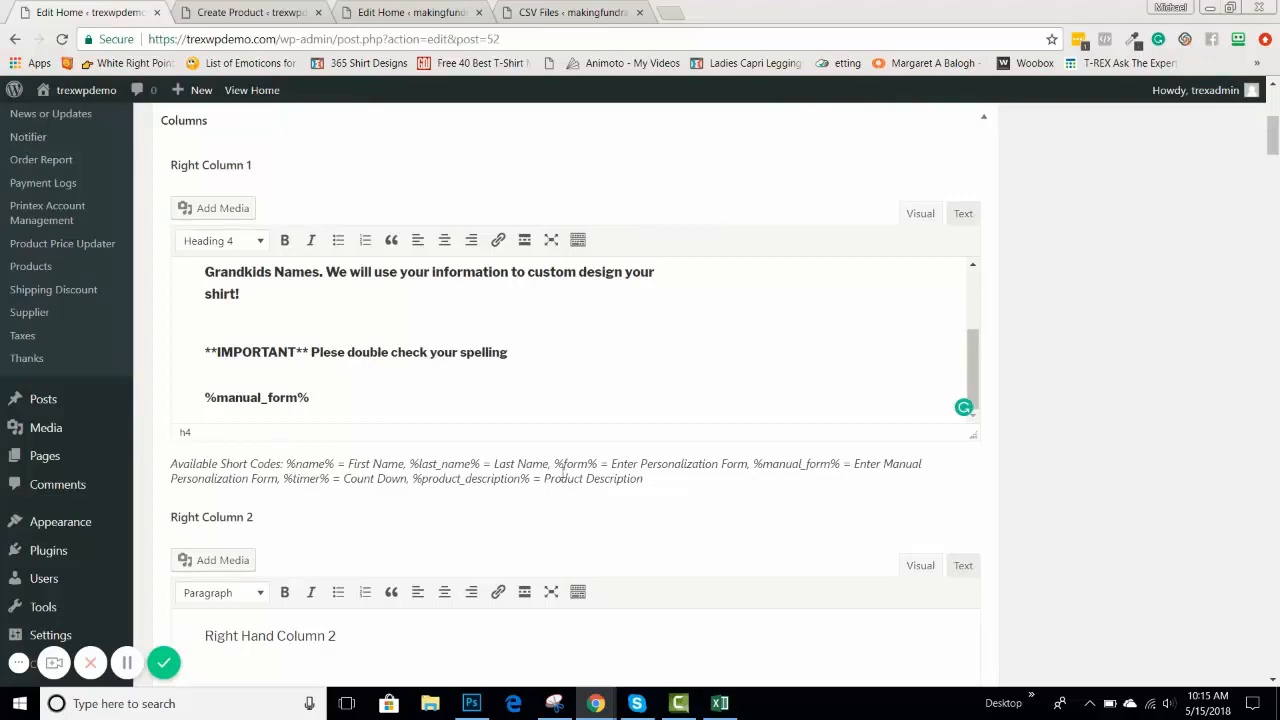
Step: Compare the available %form% and %manual_form% short codes with the code at the end of Right Column 1
{"action": "left_click_drag", "start_coordinate": [554, 464], "coordinate": [603, 463]}
{"action": "left_click_drag", "start_coordinate": [752, 464], "coordinate": [845, 465]}
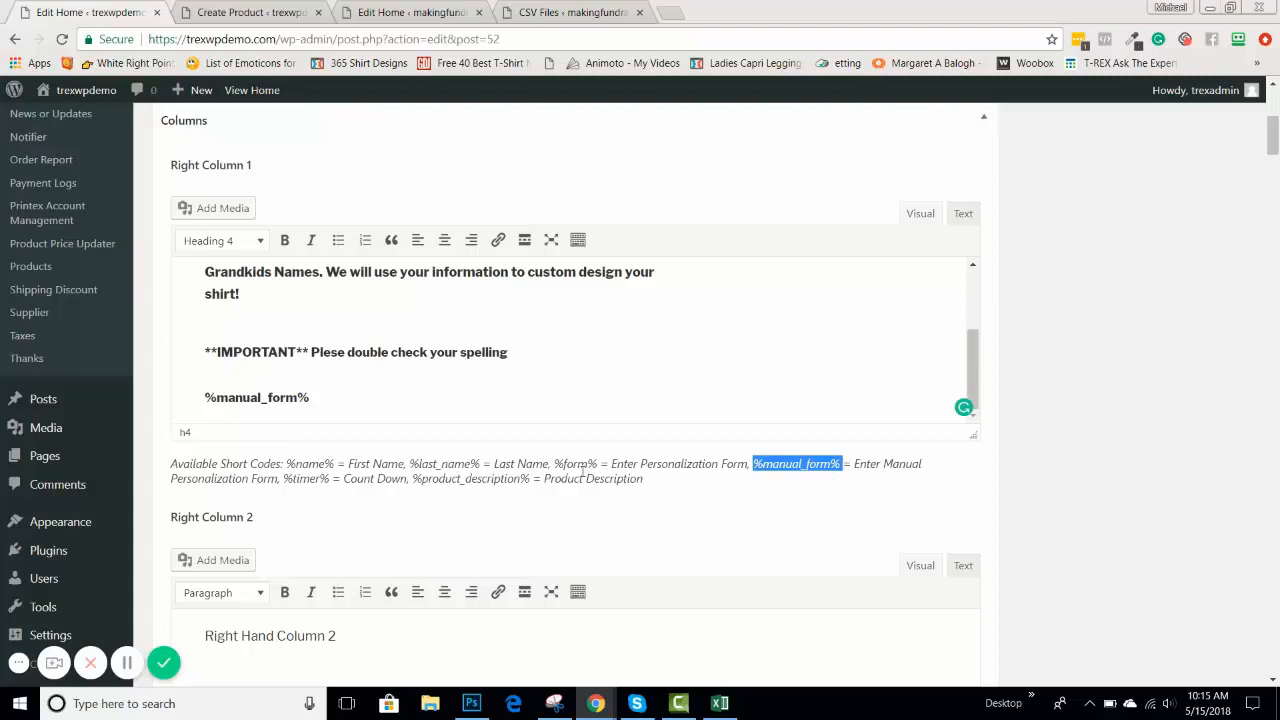
{"action": "left_click_drag", "start_coordinate": [555, 464], "coordinate": [597, 464]}
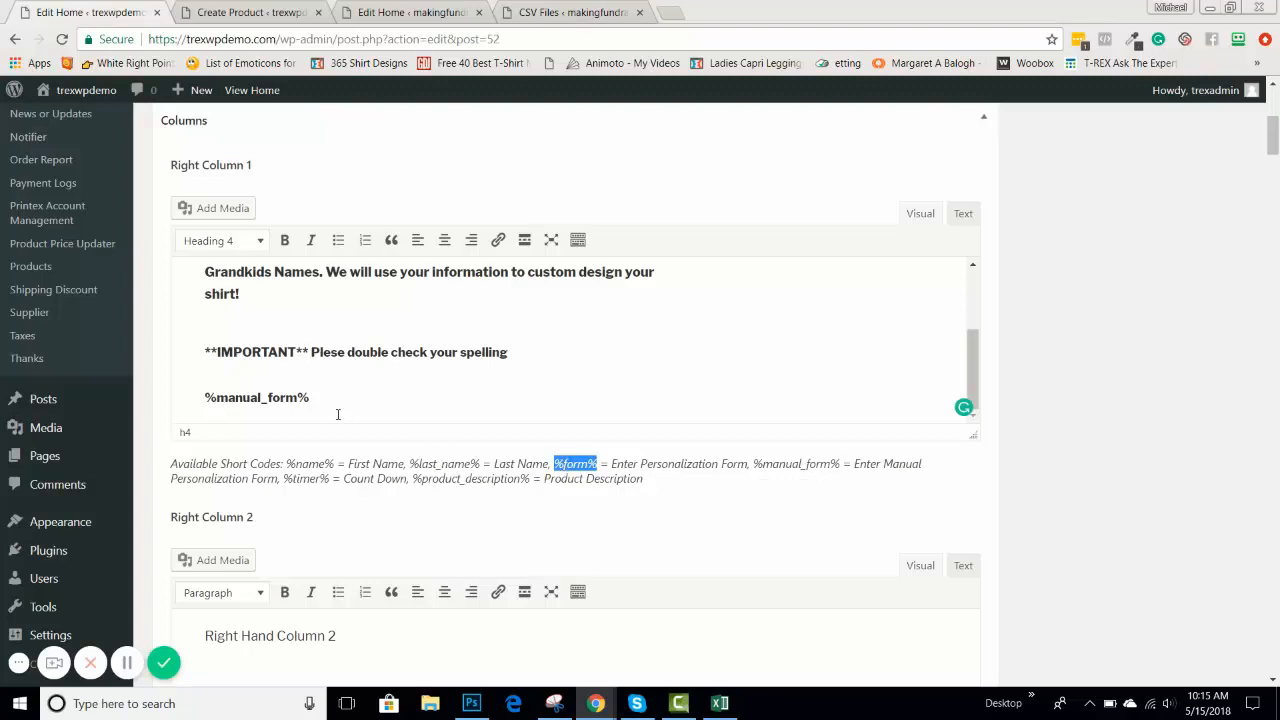
{"action": "left_click", "coordinate": [684, 506]}
{"action": "left_click_drag", "start_coordinate": [752, 464], "coordinate": [841, 466]}
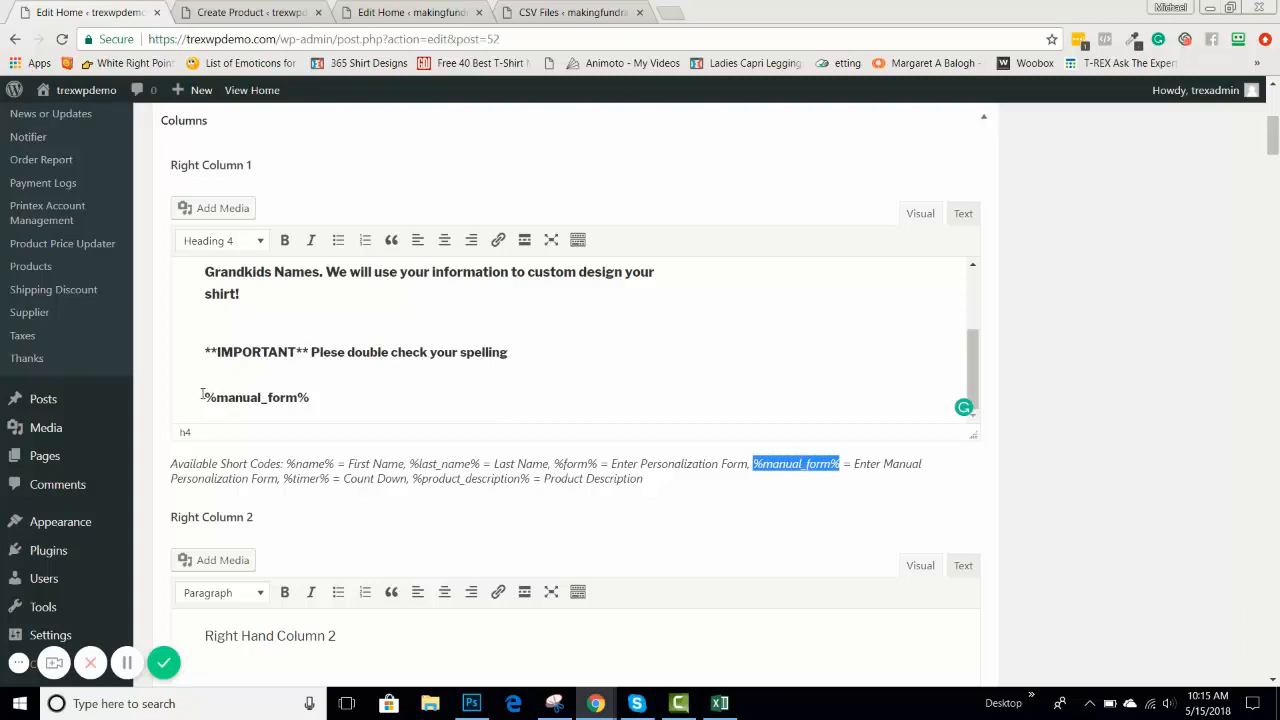
{"action": "left_click_drag", "start_coordinate": [204, 397], "coordinate": [356, 410]}
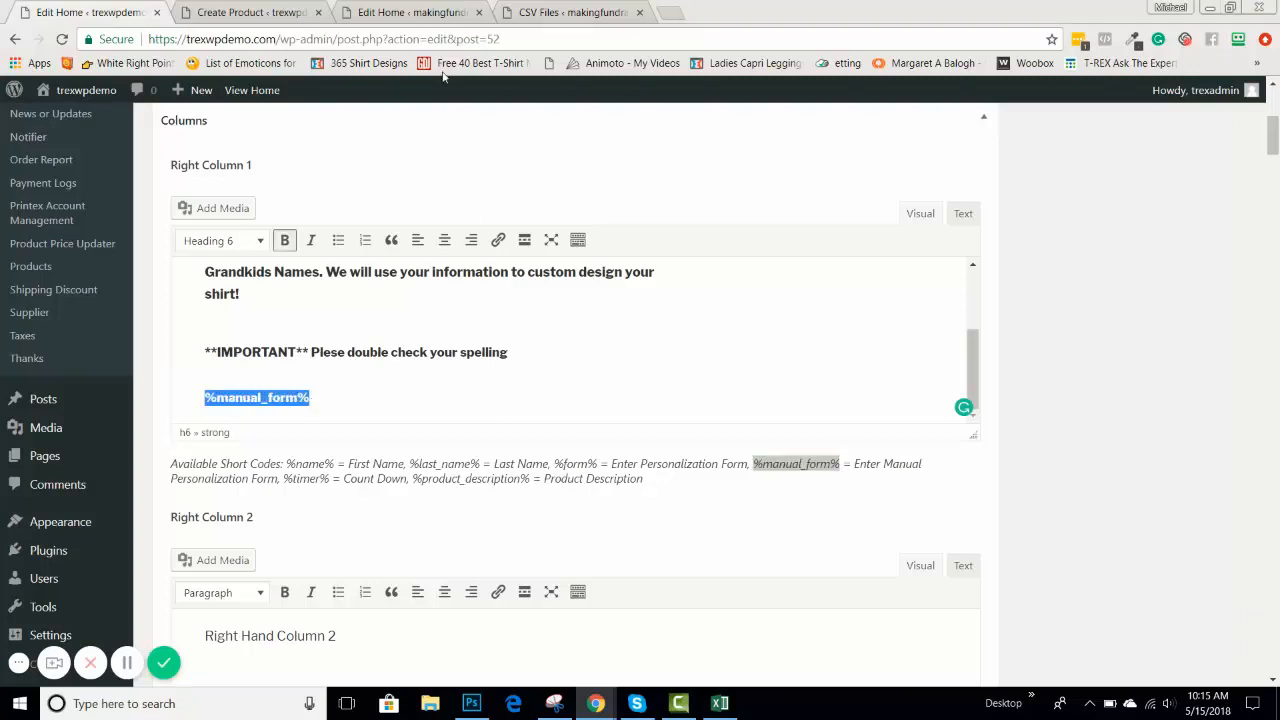
Step: Examine the Cool Grandma Black Tee's form fields alongside the %manual_form% code in the campaign's Right Column 1
{"action": "left_click", "coordinate": [280, 14]}
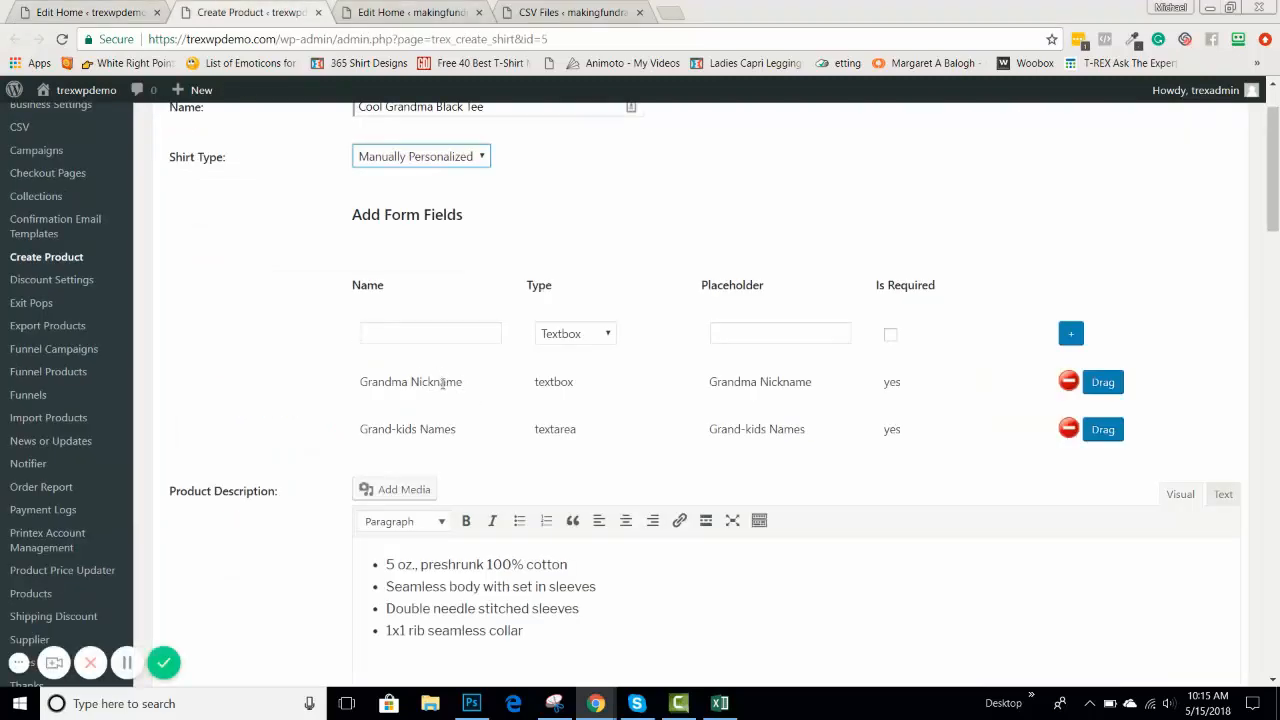
{"action": "left_click", "coordinate": [110, 14]}
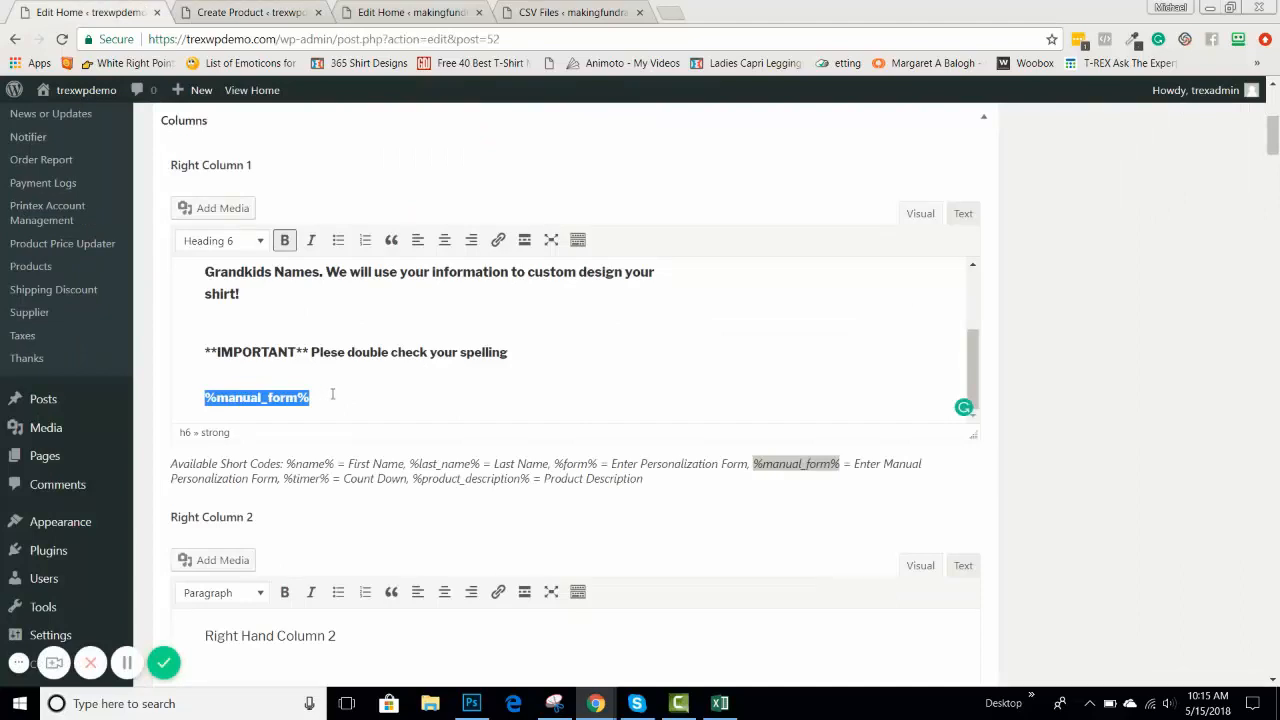
{"action": "scroll", "coordinate": [332, 394], "scroll_direction": "down", "scroll_amount": 1}
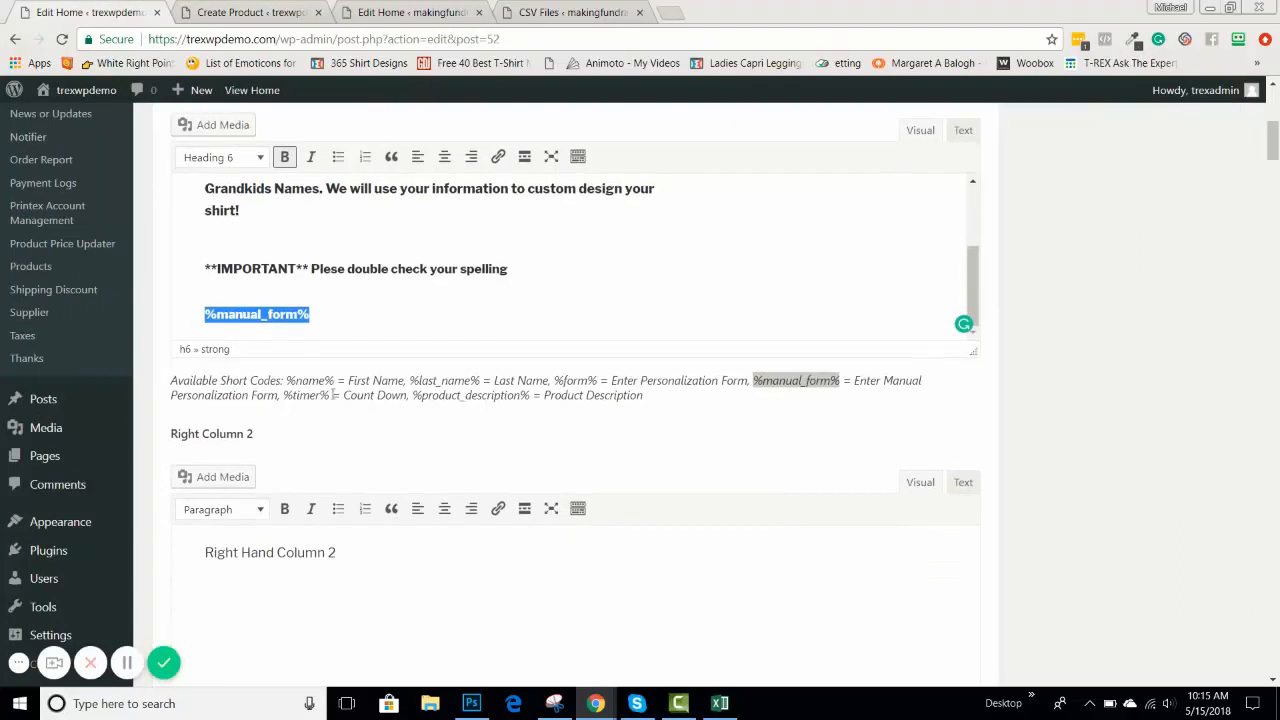
{"action": "scroll", "coordinate": [332, 394], "scroll_direction": "up", "scroll_amount": 1}
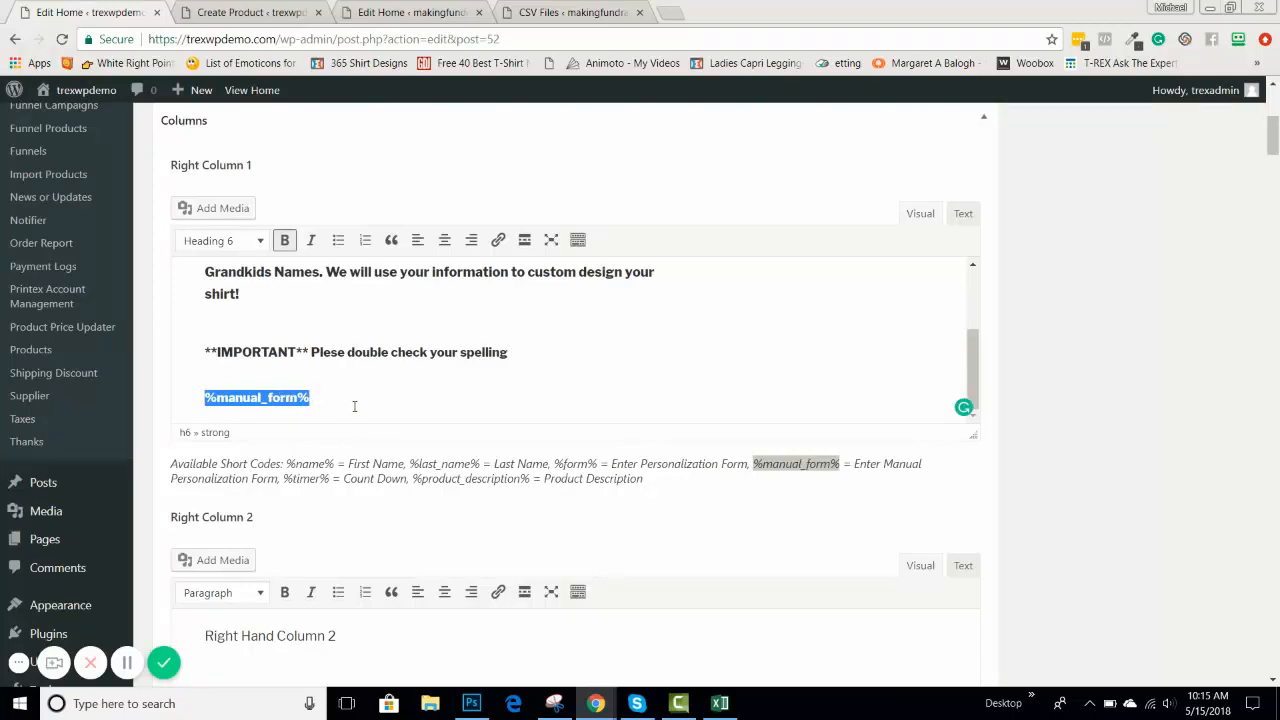
{"action": "scroll", "coordinate": [354, 406], "scroll_direction": "down", "scroll_amount": 2}
{"action": "left_click", "coordinate": [269, 13]}
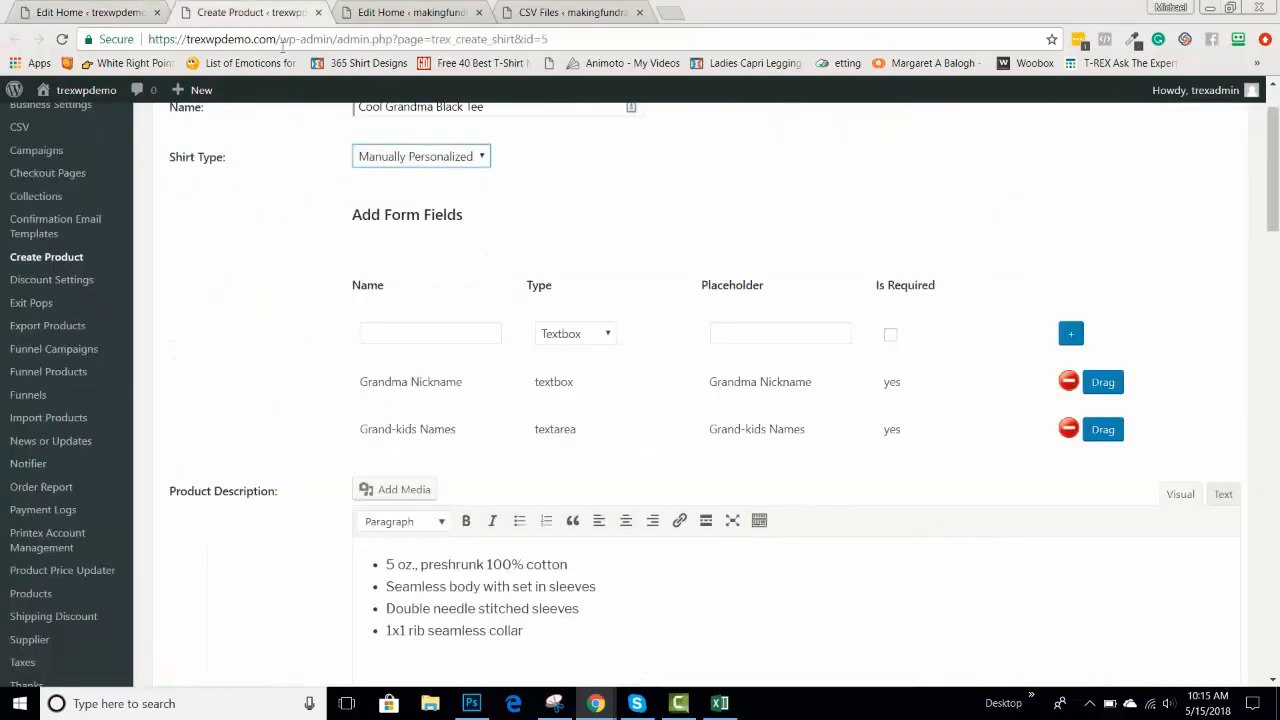
{"action": "scroll", "coordinate": [290, 240], "scroll_direction": "up", "scroll_amount": 2}
Step: Place the makingfundraisingfun.com campaign tab beside the trexwpdemo campaign tab and copy its Right Column 3 "Step 3" text
{"action": "left_click", "coordinate": [434, 12]}
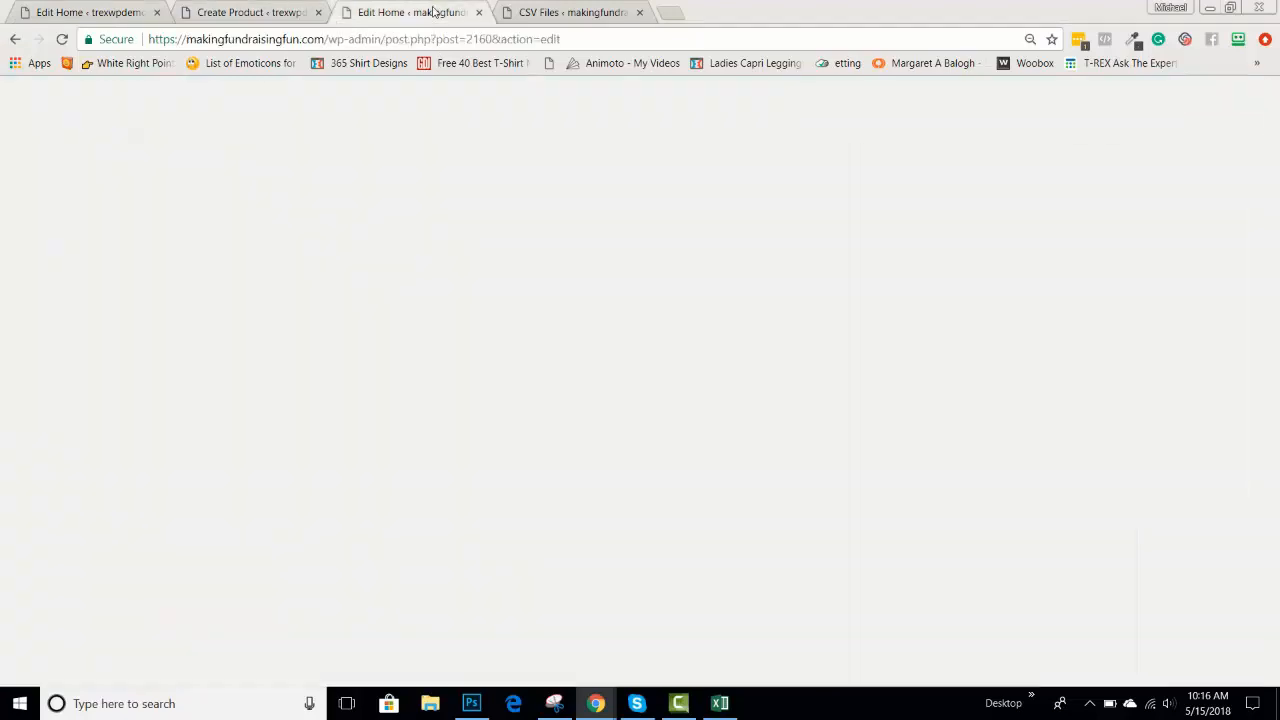
{"action": "left_click_drag", "start_coordinate": [434, 12], "coordinate": [270, 12]}
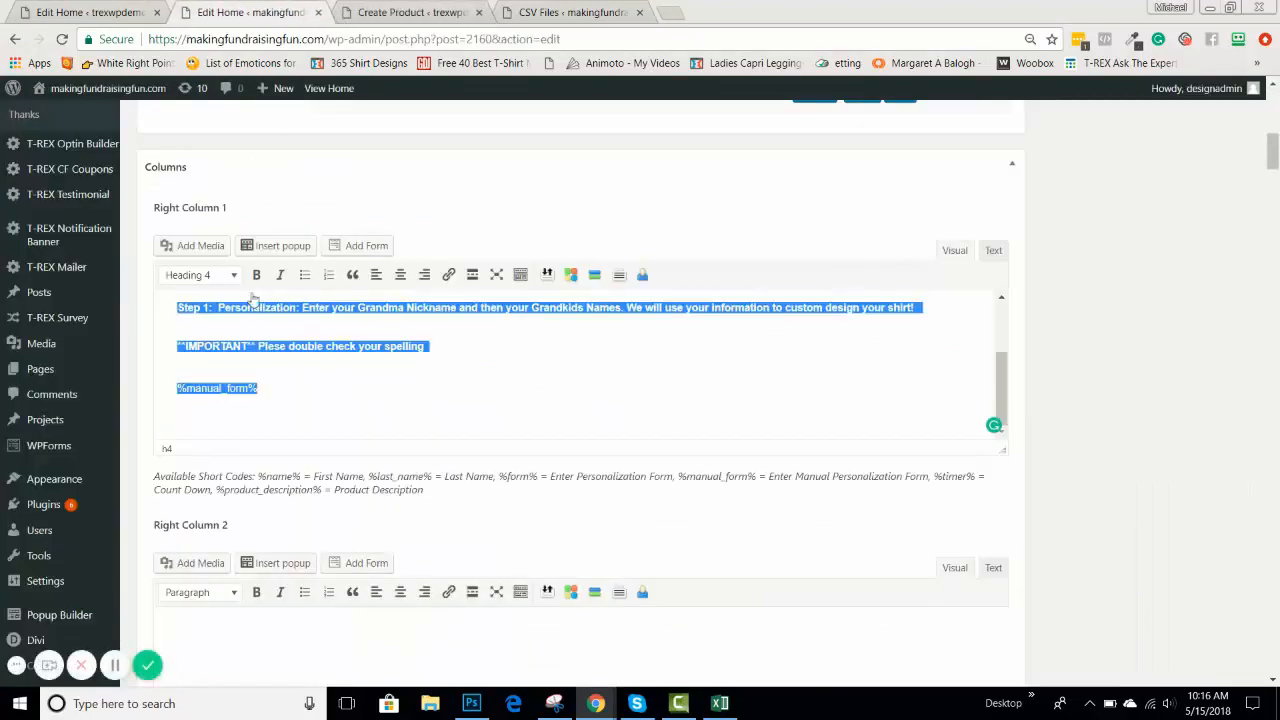
{"action": "scroll", "coordinate": [271, 443], "scroll_direction": "down", "scroll_amount": 4}
{"action": "scroll", "coordinate": [250, 450], "scroll_direction": "down", "scroll_amount": 2}
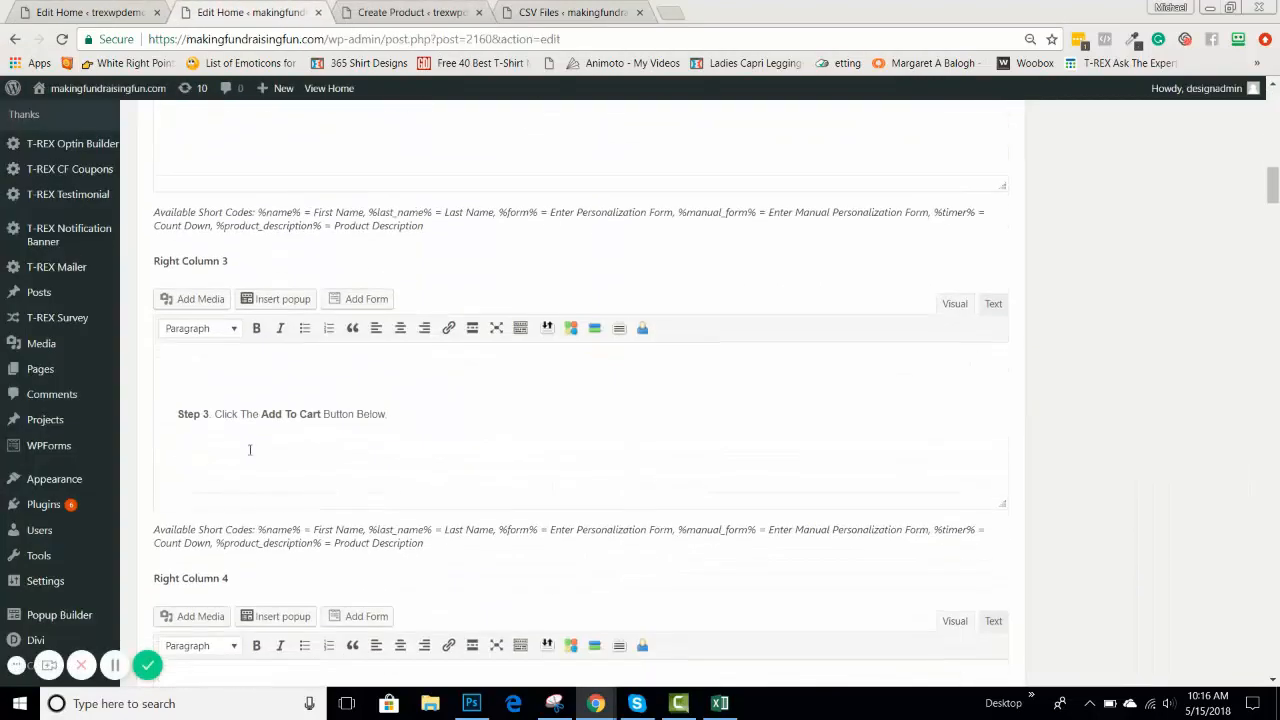
{"action": "left_click_drag", "start_coordinate": [177, 412], "coordinate": [425, 428]}
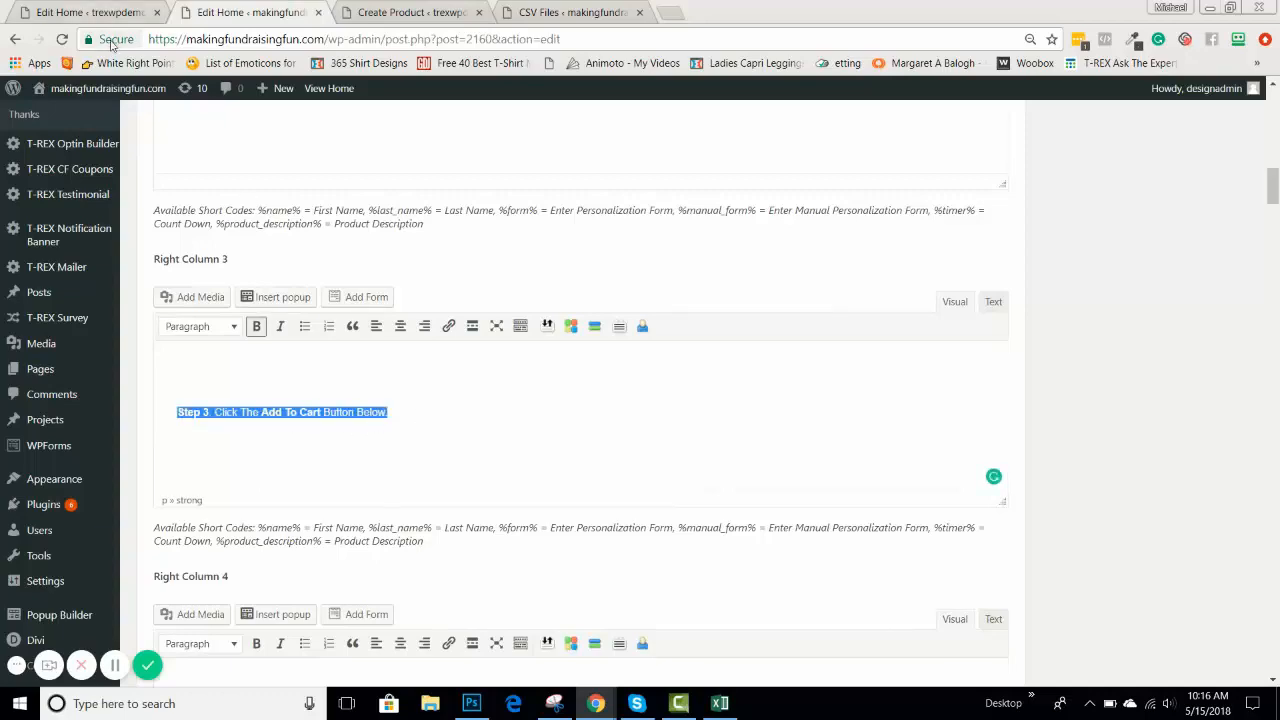
Step: Delete the "Right Hand Column 2" placeholder from Right Column 2 of the trexwpdemo campaign
{"action": "left_click", "coordinate": [110, 12]}
{"action": "scroll", "coordinate": [254, 534], "scroll_direction": "down", "scroll_amount": 5}
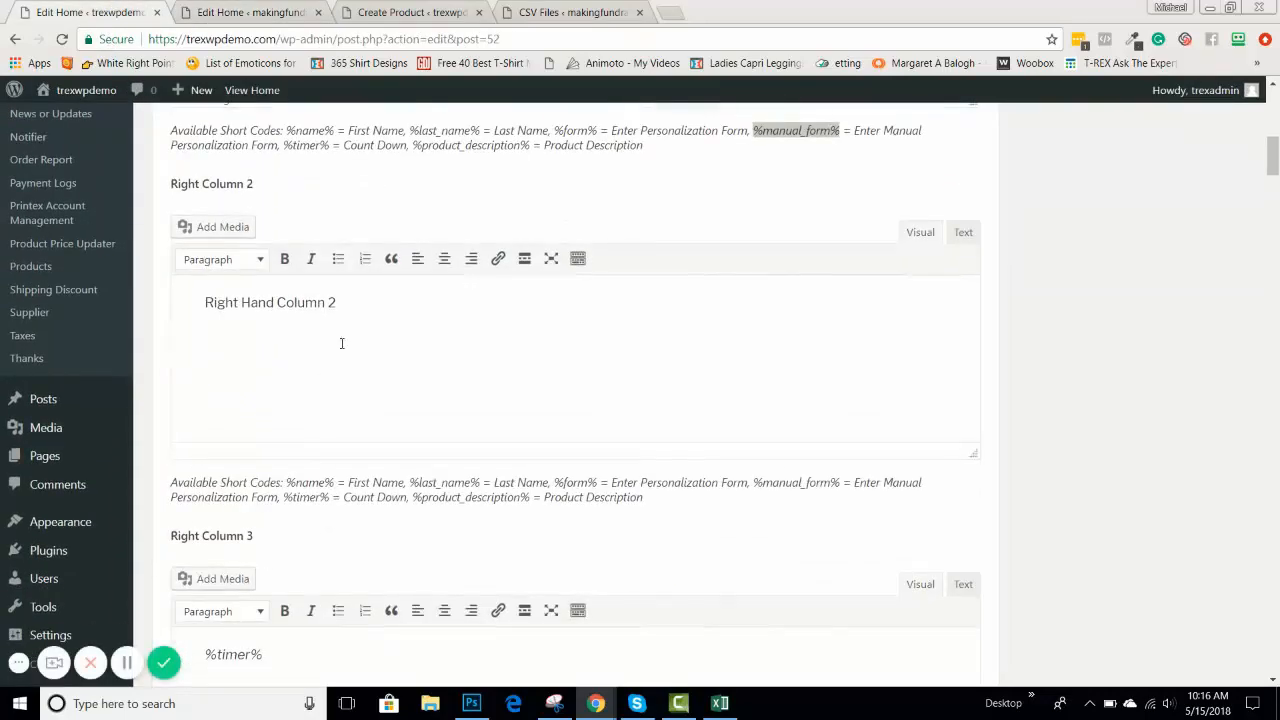
{"action": "left_click_drag", "start_coordinate": [278, 302], "coordinate": [200, 297]}
{"action": "left_click_drag", "start_coordinate": [343, 306], "coordinate": [183, 294]}
{"action": "key", "text": "BackSpace"}
Step: Replace %timer% in Right Column 3 with the copied "Step 3. Click The Add To Cart Button Below." text
{"action": "scroll", "coordinate": [251, 429], "scroll_direction": "down", "scroll_amount": 3}
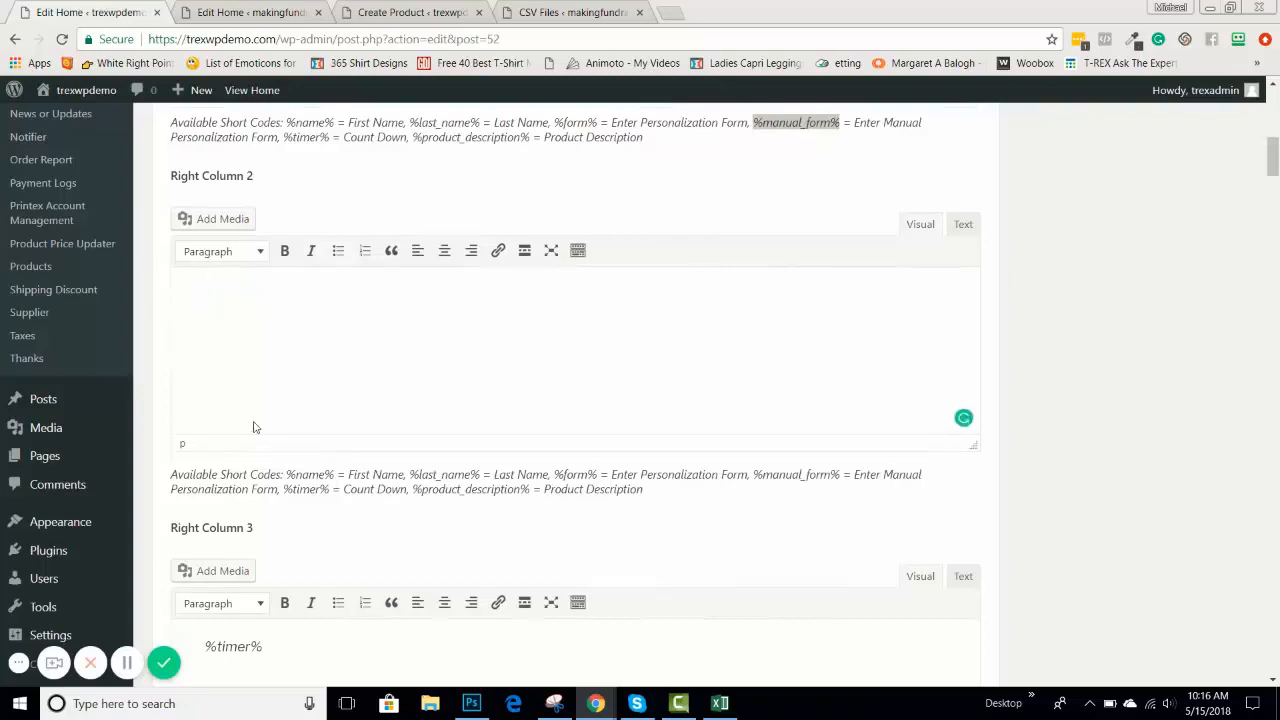
{"action": "left_click_drag", "start_coordinate": [283, 416], "coordinate": [207, 393]}
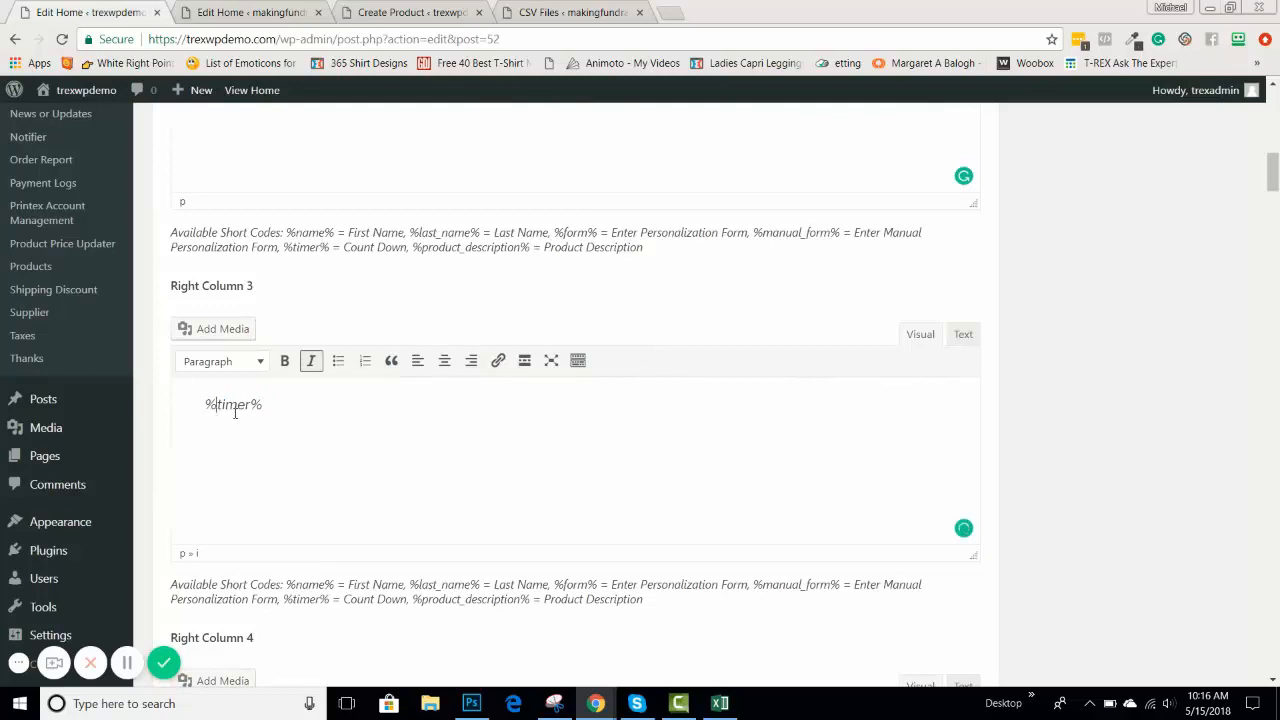
{"action": "left_click_drag", "start_coordinate": [280, 413], "coordinate": [203, 405]}
{"action": "type", "text": "Step 3. Click The Add To Cart Button Below."}
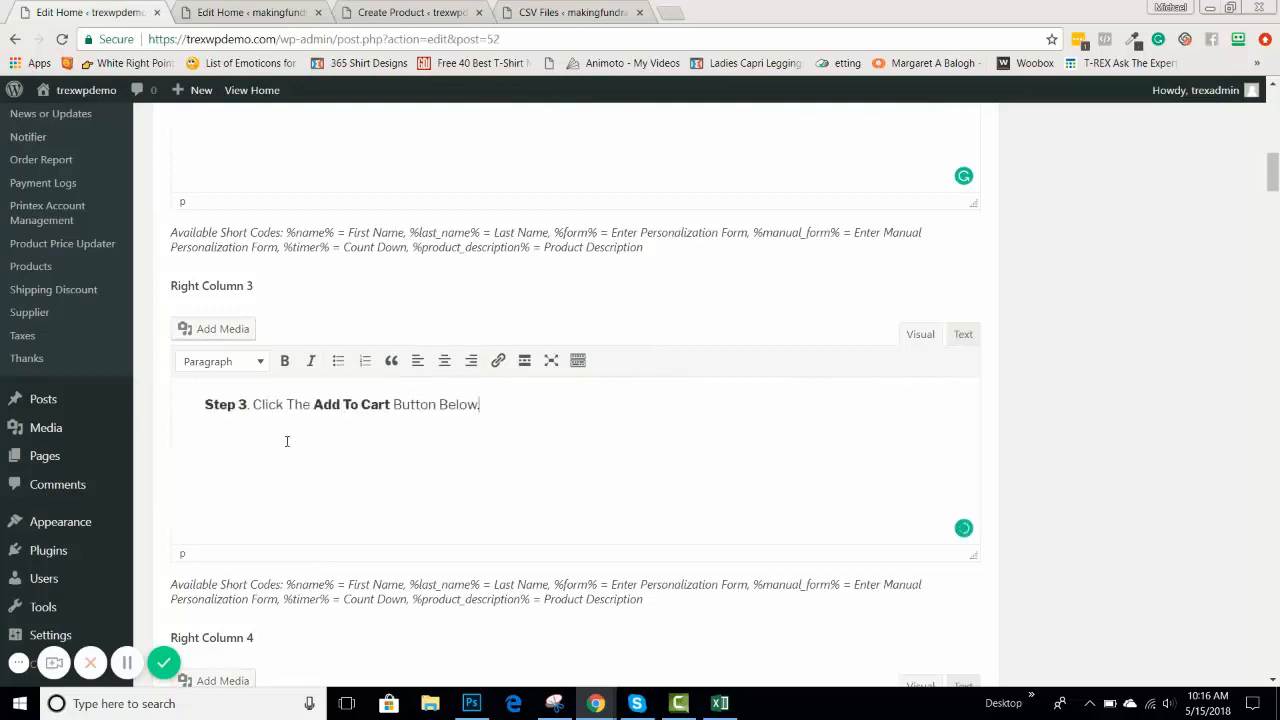
{"action": "scroll", "coordinate": [326, 472], "scroll_direction": "down", "scroll_amount": 1}
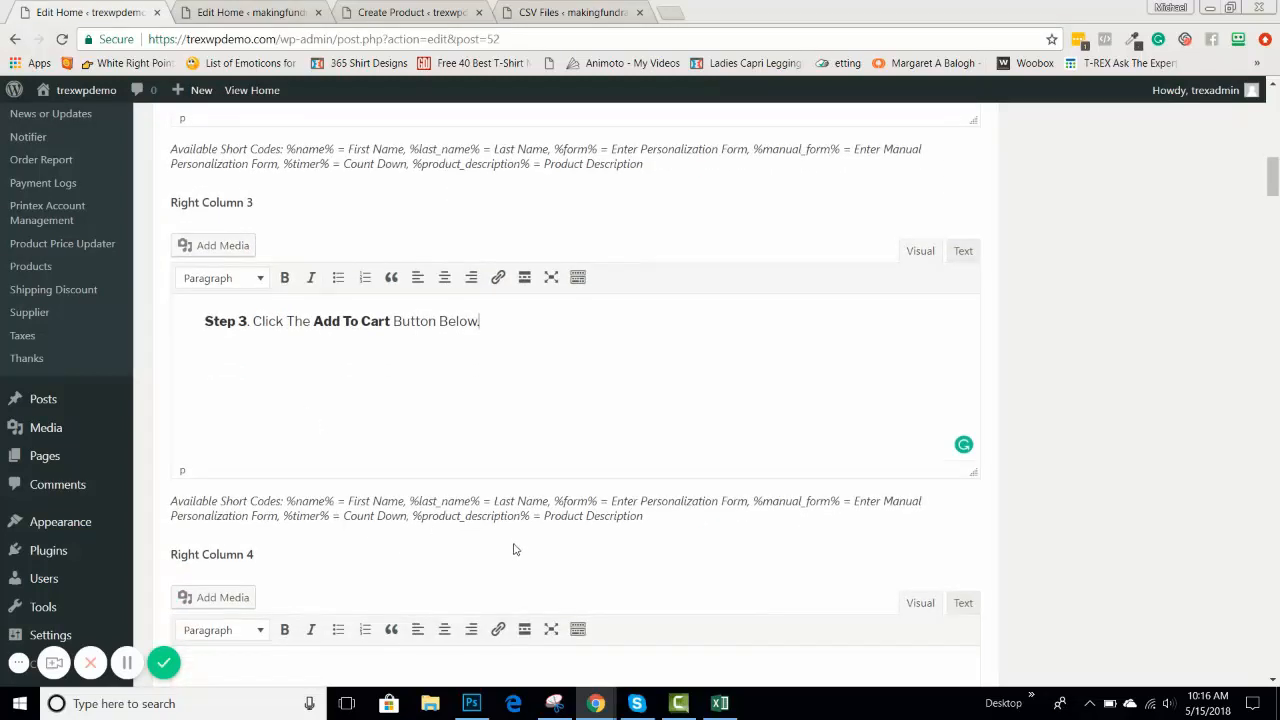
Step: Copy the secure-checkout text and star-rating image from the makingfundraisingfun.com campaign's Right Column 4, and return to the trexwpdemo campaign
{"action": "left_click", "coordinate": [240, 14]}
{"action": "scroll", "coordinate": [281, 337], "scroll_direction": "down", "scroll_amount": 2}
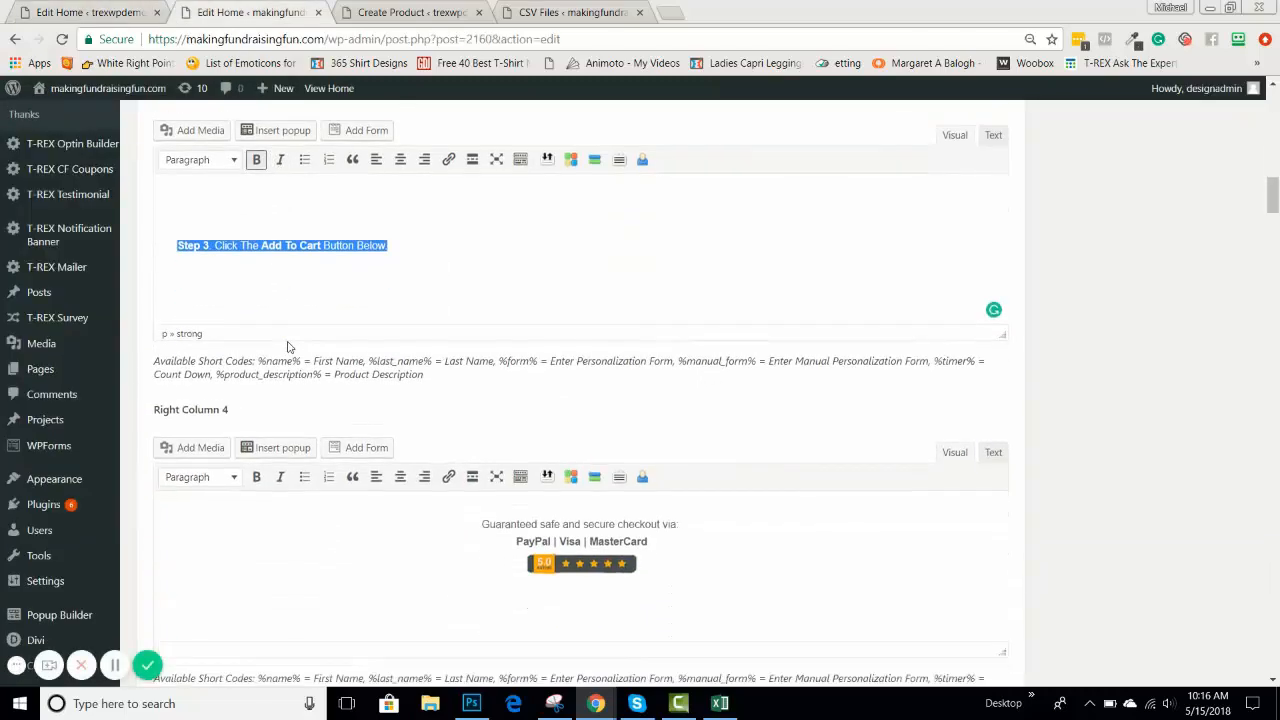
{"action": "scroll", "coordinate": [267, 342], "scroll_direction": "down", "scroll_amount": 2}
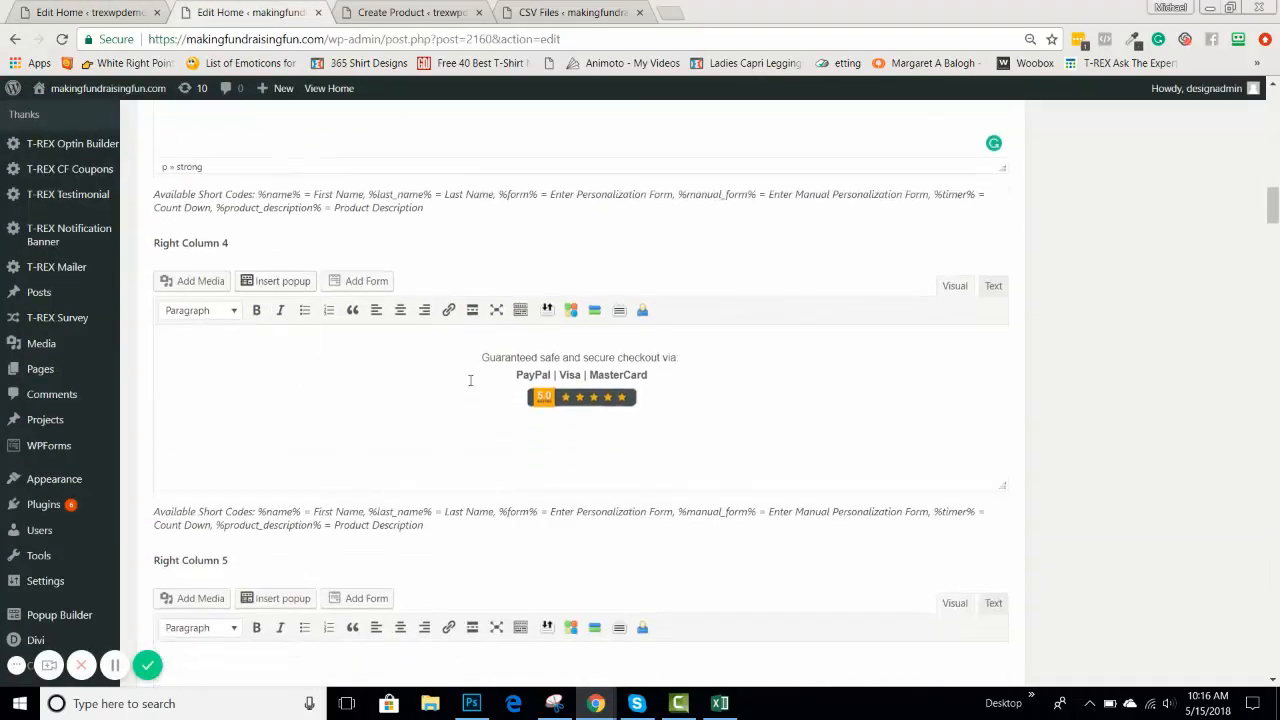
{"action": "left_click_drag", "start_coordinate": [475, 360], "coordinate": [648, 407]}
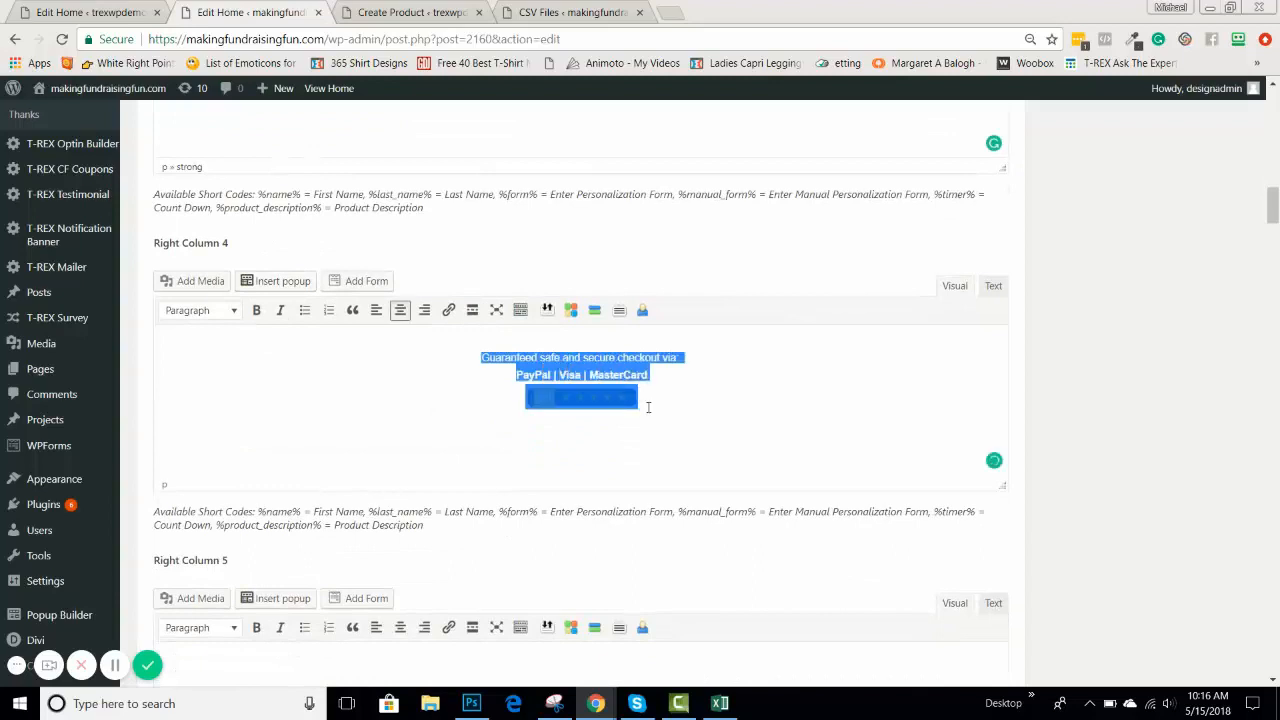
{"action": "left_click", "coordinate": [113, 12]}
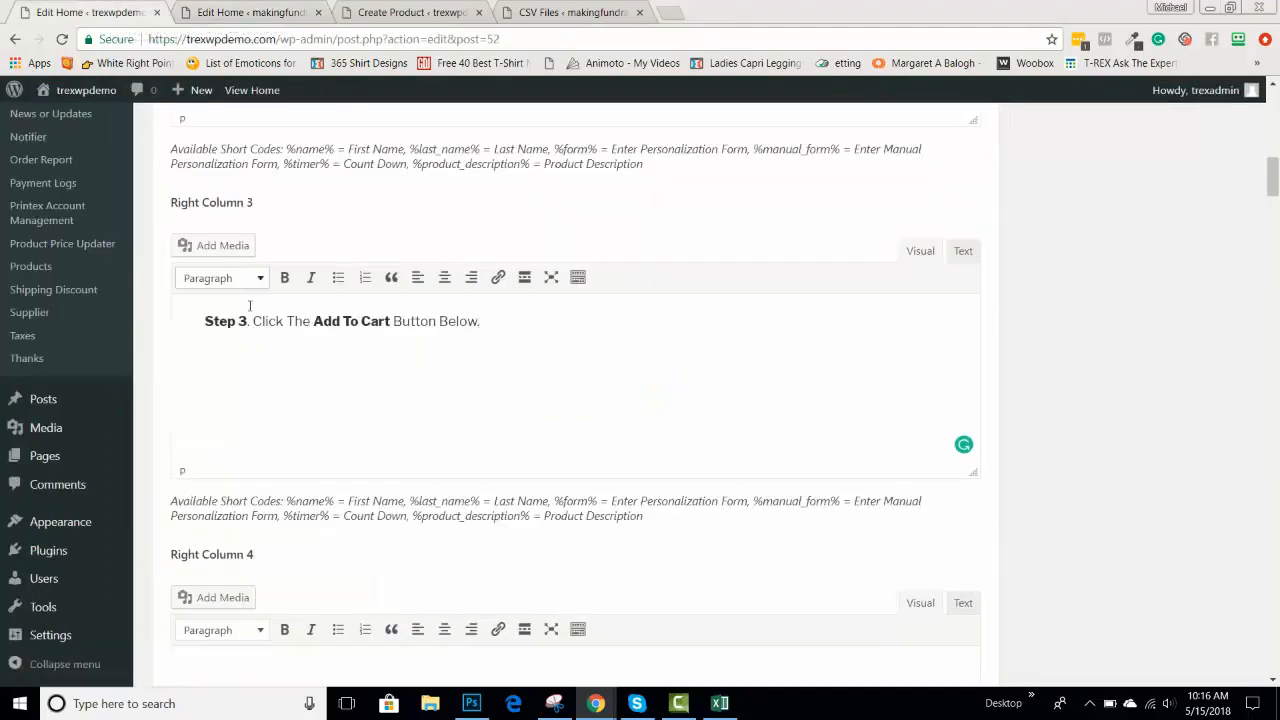
Step: Paste the secure-checkout text and star-rating image into Right Column 4 of the trexwpdemo campaign and centre the text
{"action": "scroll", "coordinate": [271, 346], "scroll_direction": "down", "scroll_amount": 2}
{"action": "type", "text": "Guaranteed safe and secure checkout via: PayPal | Visa | MasterCard"}
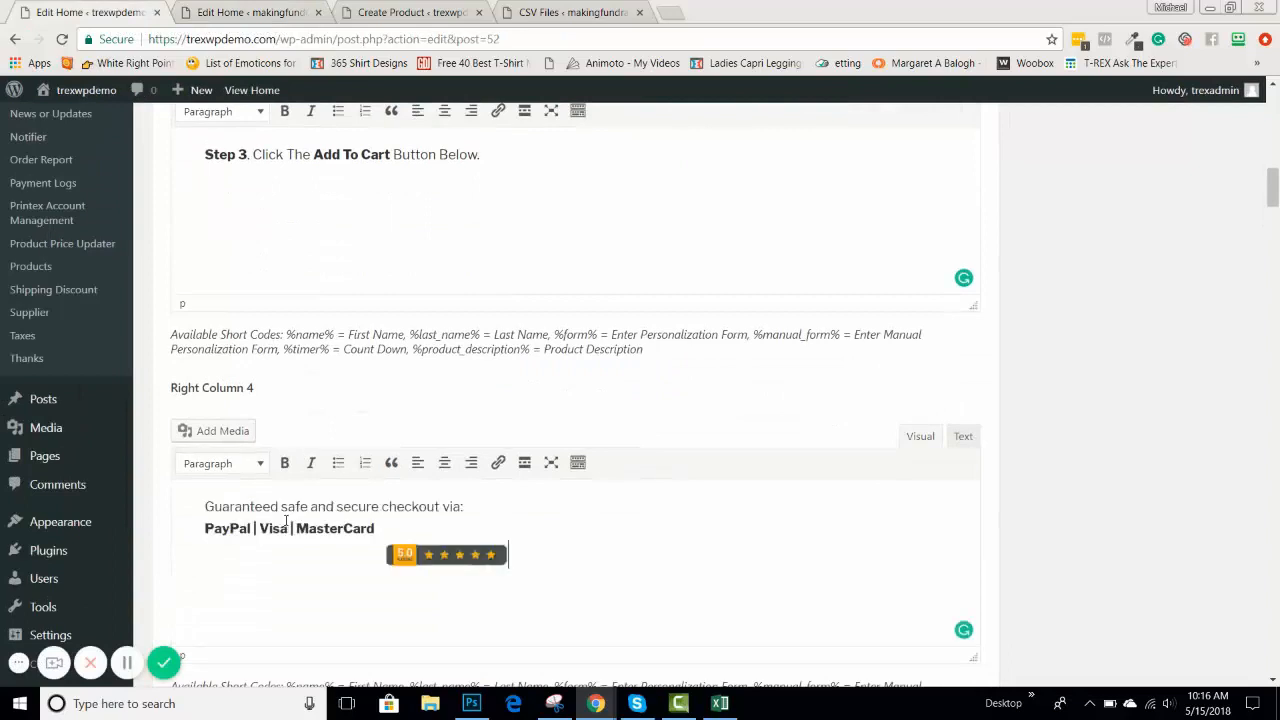
{"action": "left_click", "coordinate": [203, 509]}
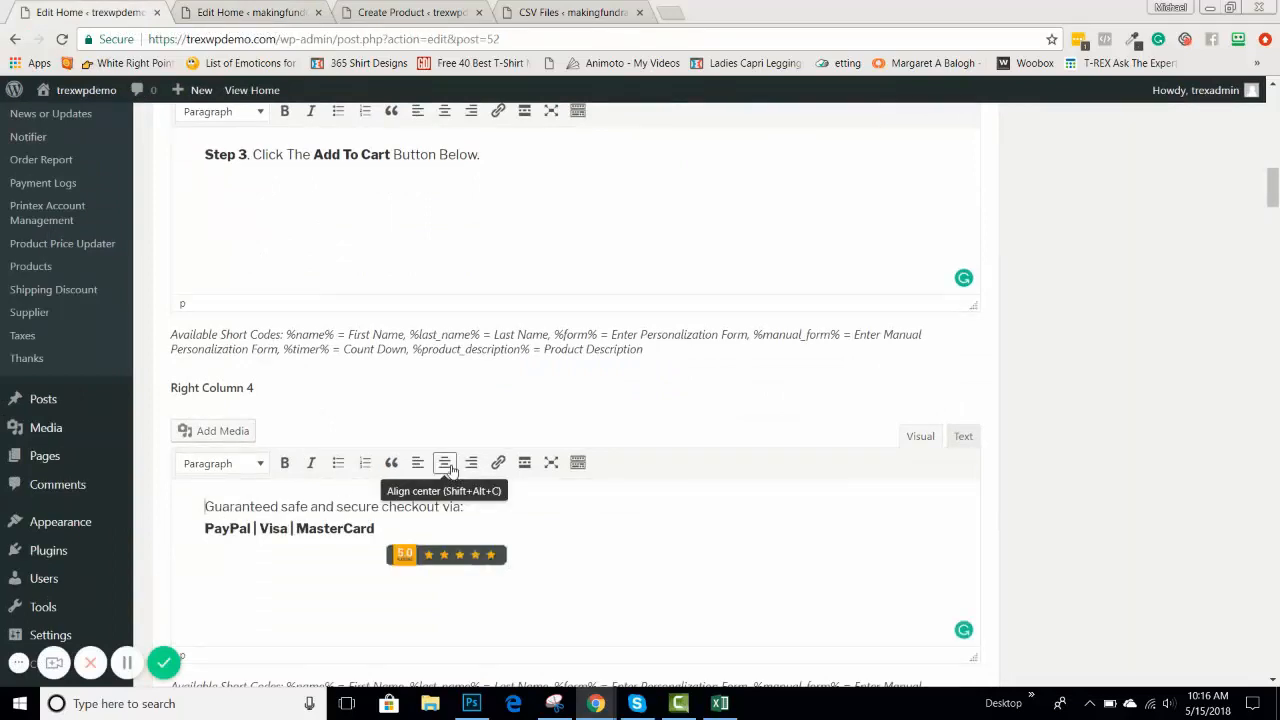
{"action": "left_click", "coordinate": [444, 462]}
Step: Copy the "Click the Thumbnails To Select Your Product" line and %product_description% from the makingfundraisingfun.com campaign's Left Column 1
{"action": "scroll", "coordinate": [375, 492], "scroll_direction": "down", "scroll_amount": 3}
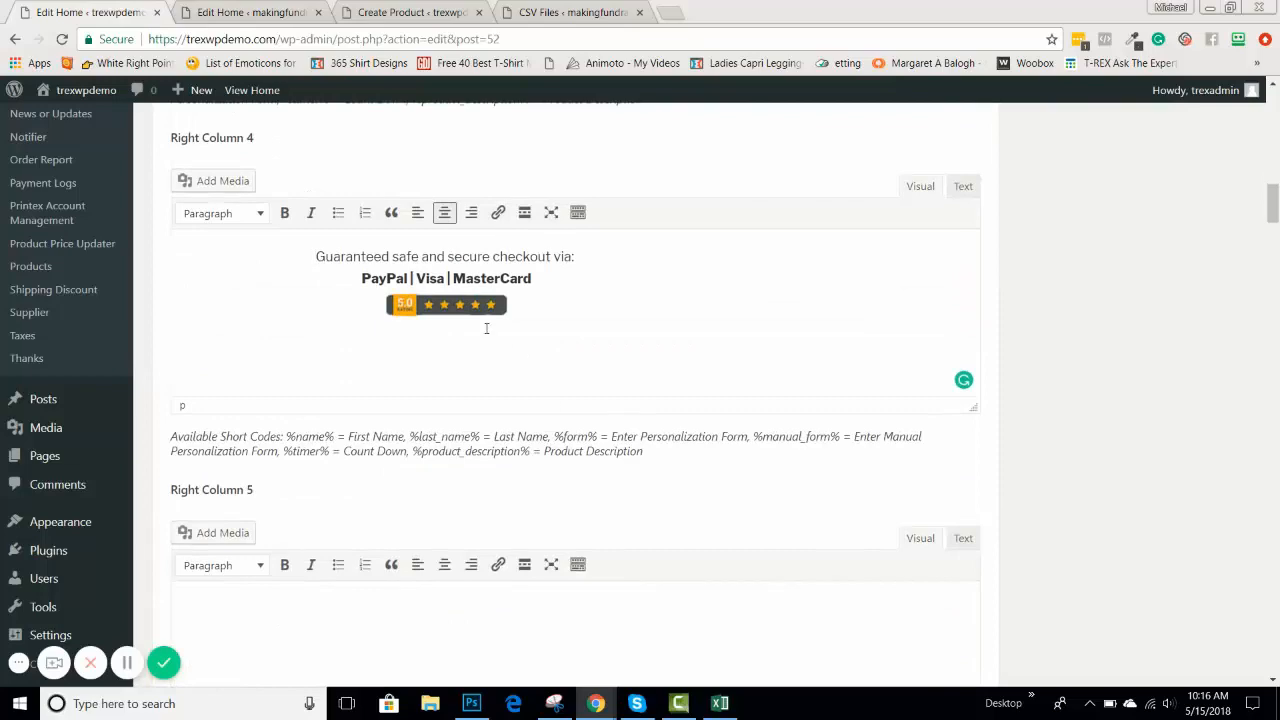
{"action": "scroll", "coordinate": [488, 334], "scroll_direction": "down", "scroll_amount": 1}
{"action": "left_click", "coordinate": [250, 14]}
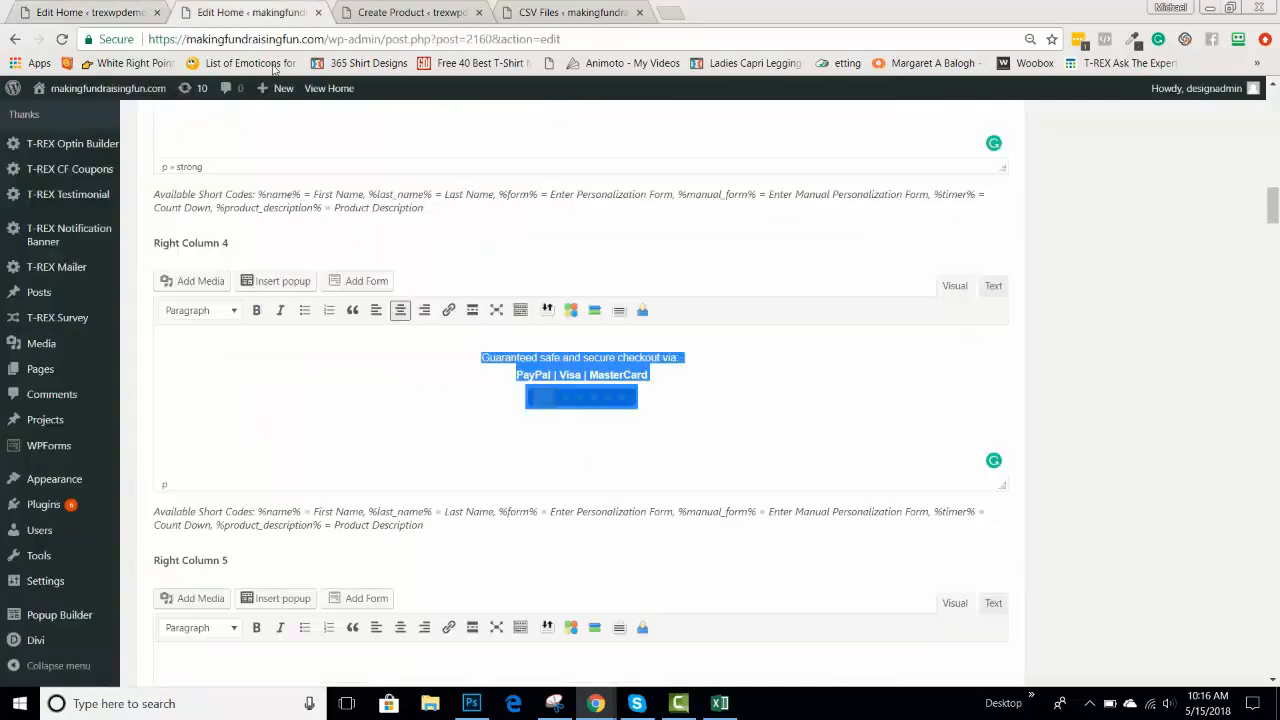
{"action": "scroll", "coordinate": [314, 329], "scroll_direction": "down", "scroll_amount": 6}
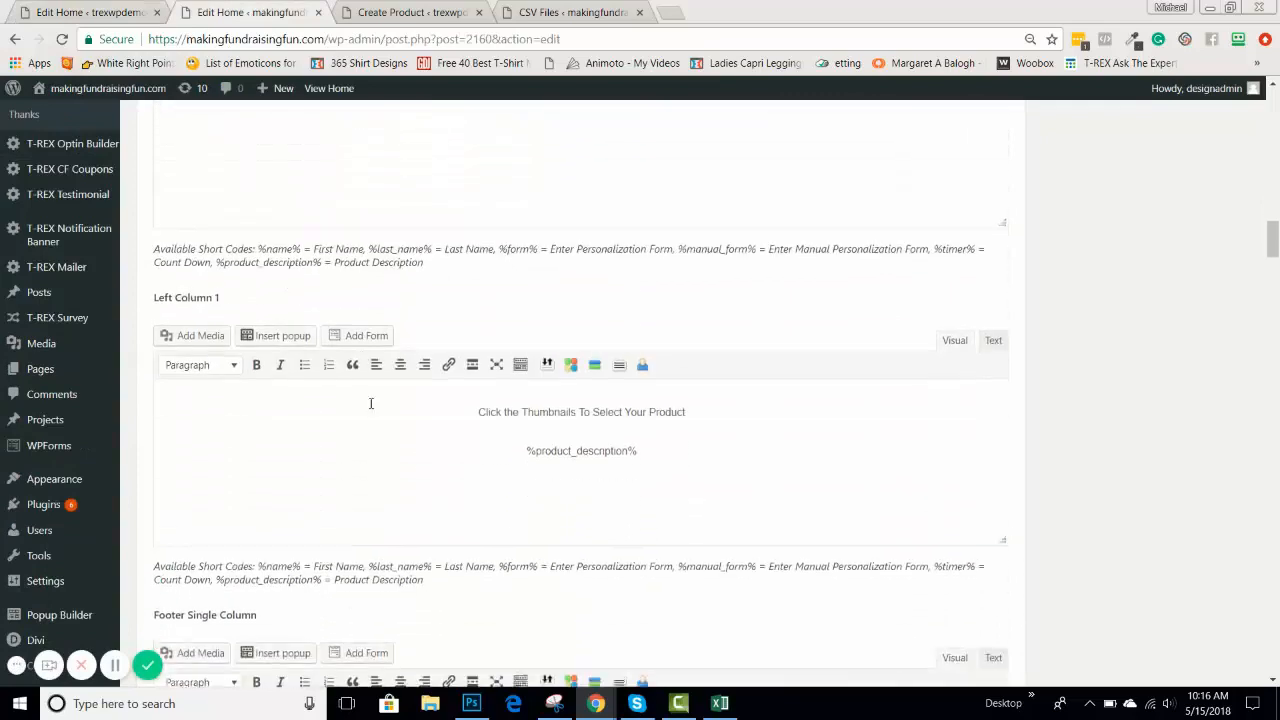
{"action": "left_click_drag", "start_coordinate": [496, 410], "coordinate": [654, 449]}
{"action": "key", "text": "ctrl+c"}
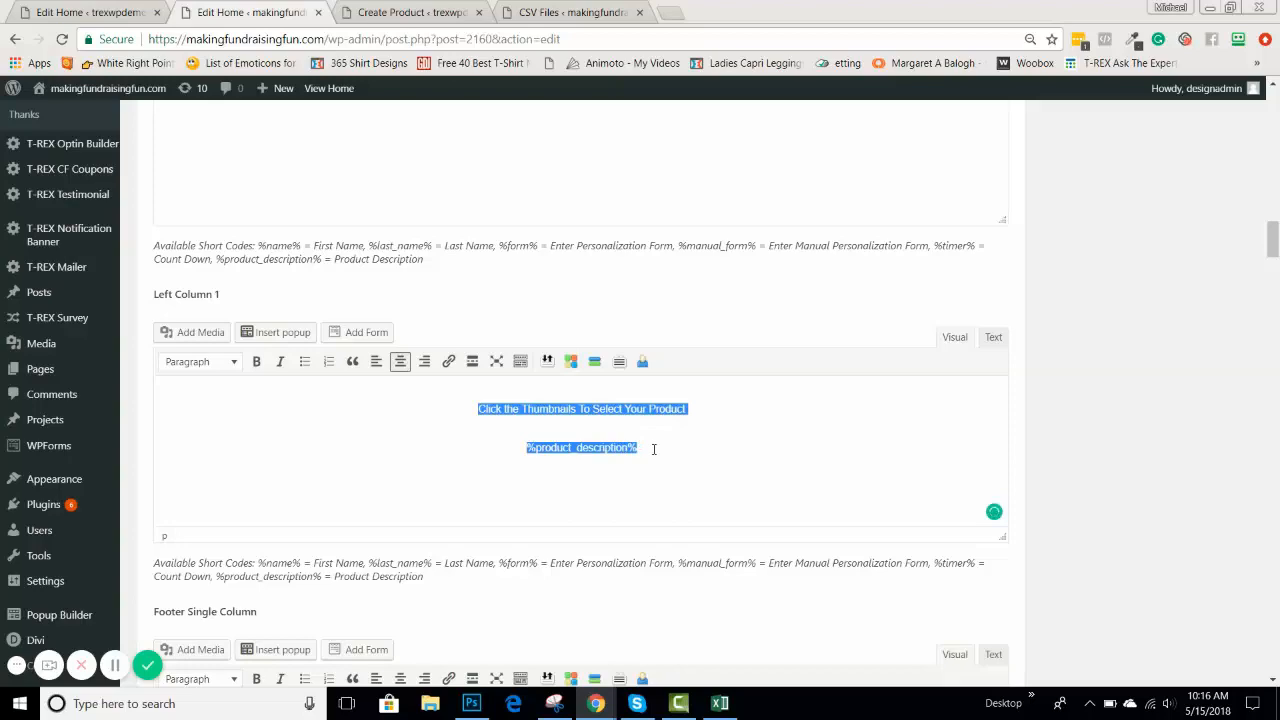
Step: Replace the text in Left Column 1 of the trexwpdemo campaign with the copied thumbnail instruction and %product_description% code
{"action": "left_click", "coordinate": [100, 14]}
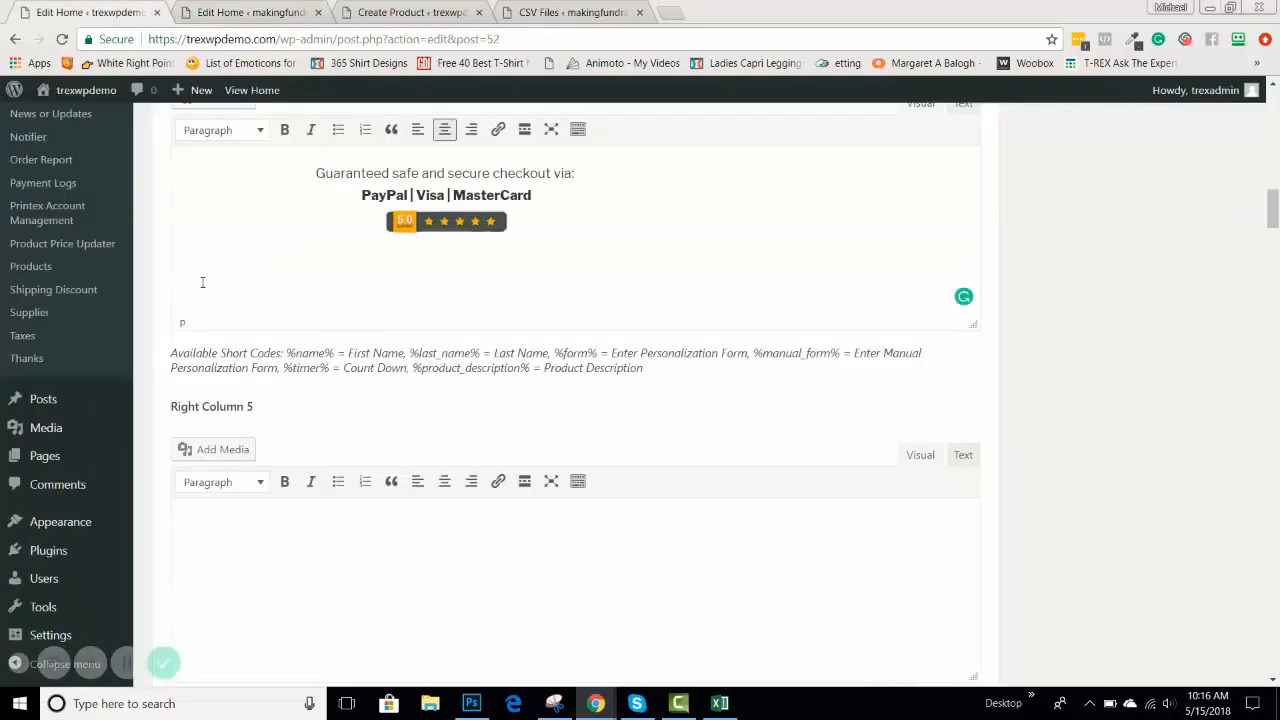
{"action": "scroll", "coordinate": [228, 312], "scroll_direction": "down", "scroll_amount": 3}
{"action": "scroll", "coordinate": [228, 312], "scroll_direction": "down", "scroll_amount": 2}
{"action": "left_click_drag", "start_coordinate": [197, 377], "coordinate": [380, 383]}
{"action": "key", "text": "ctrl+v"}
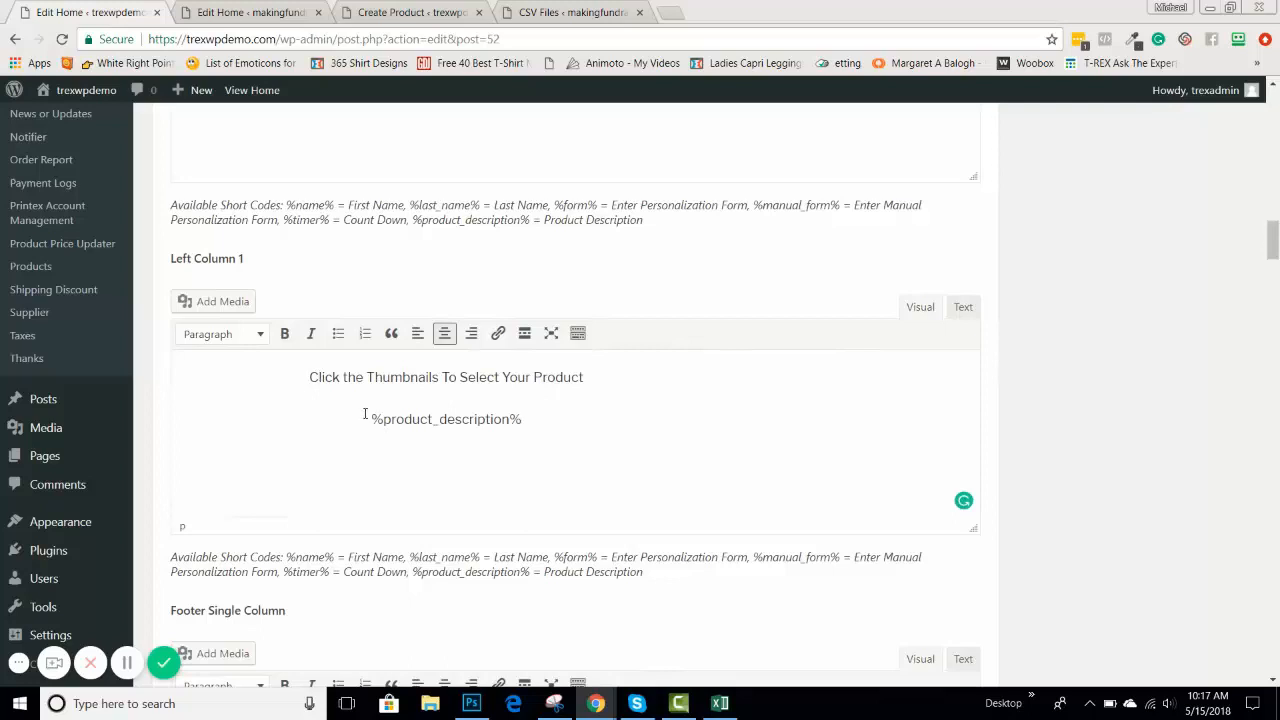
Step: Examine the %product_description% code in Left Column 1 and the matching Product Description of the Cool Grandma Black Tee
{"action": "left_click_drag", "start_coordinate": [365, 414], "coordinate": [531, 425]}
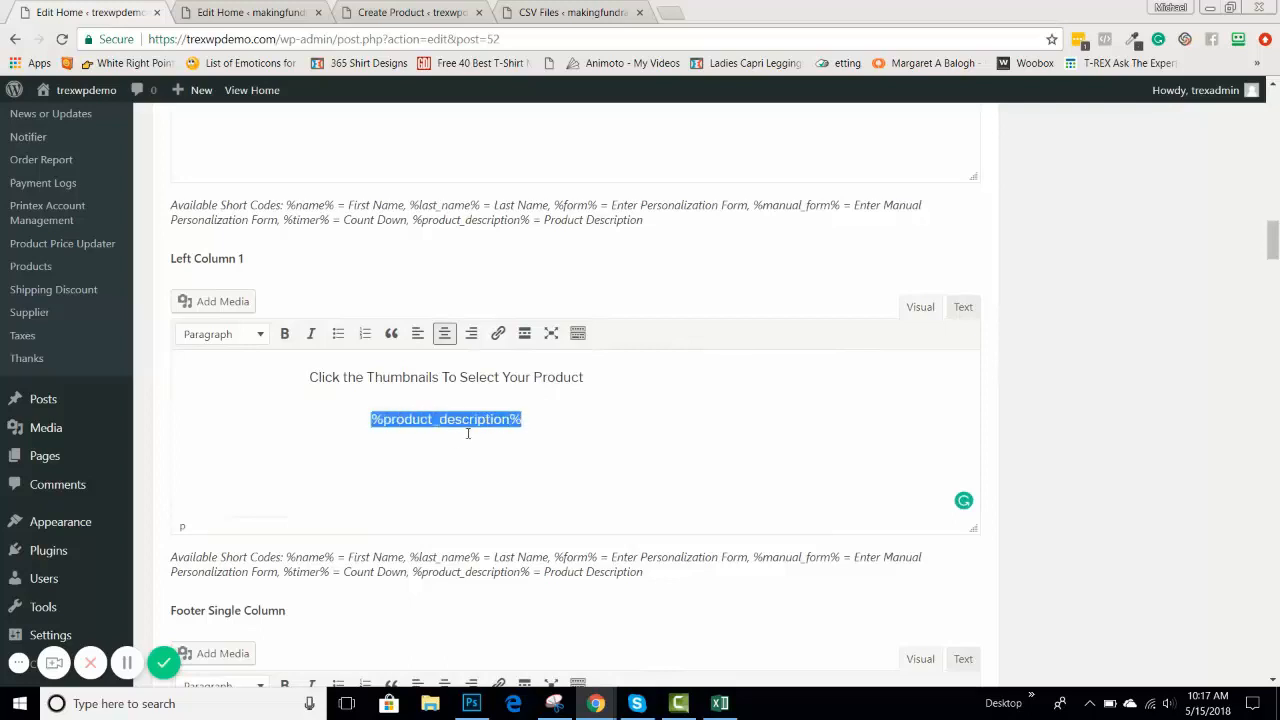
{"action": "scroll", "coordinate": [467, 433], "scroll_direction": "down", "scroll_amount": 2}
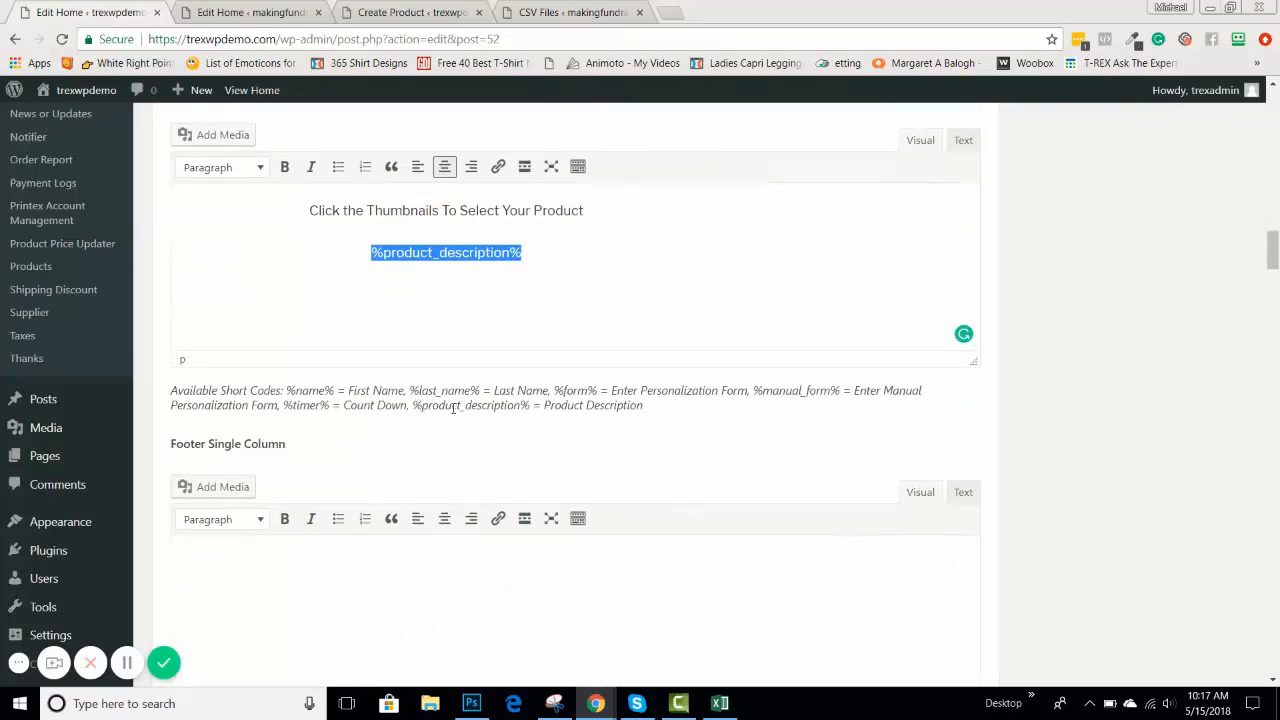
{"action": "left_click", "coordinate": [252, 12]}
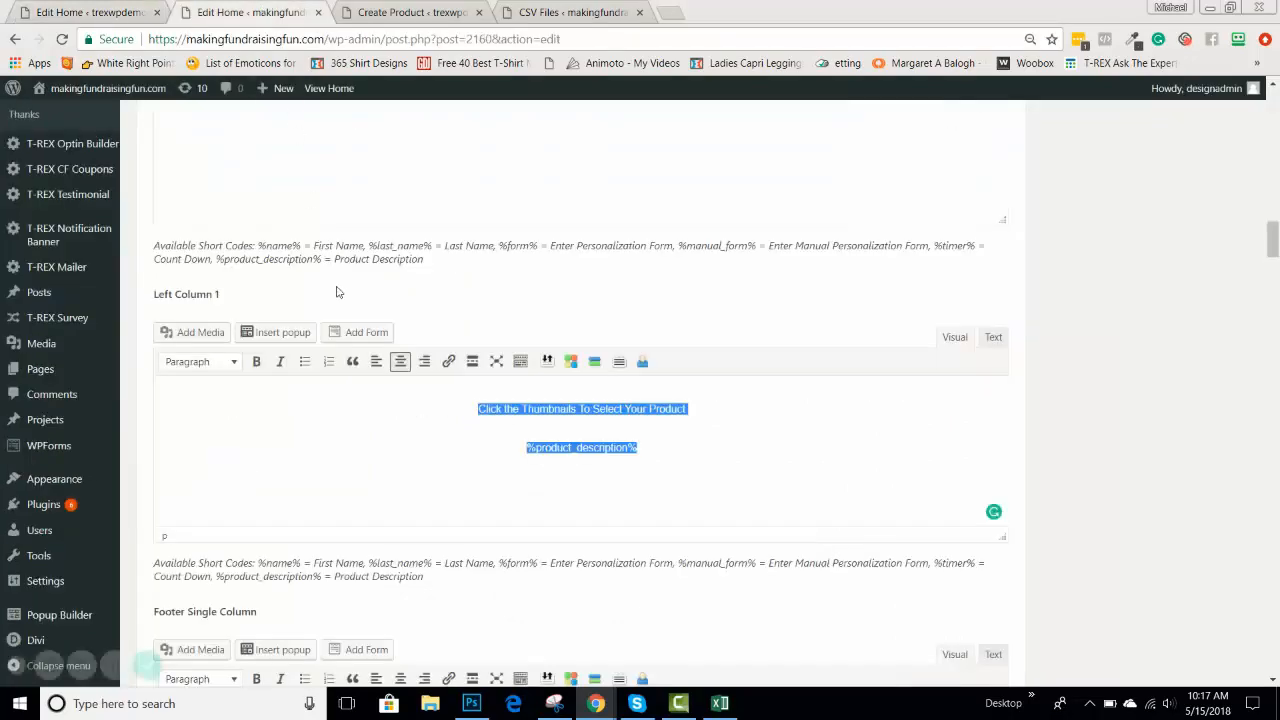
{"action": "scroll", "coordinate": [336, 292], "scroll_direction": "up", "scroll_amount": 1}
{"action": "left_click", "coordinate": [415, 12]}
{"action": "scroll", "coordinate": [255, 397], "scroll_direction": "down", "scroll_amount": 3}
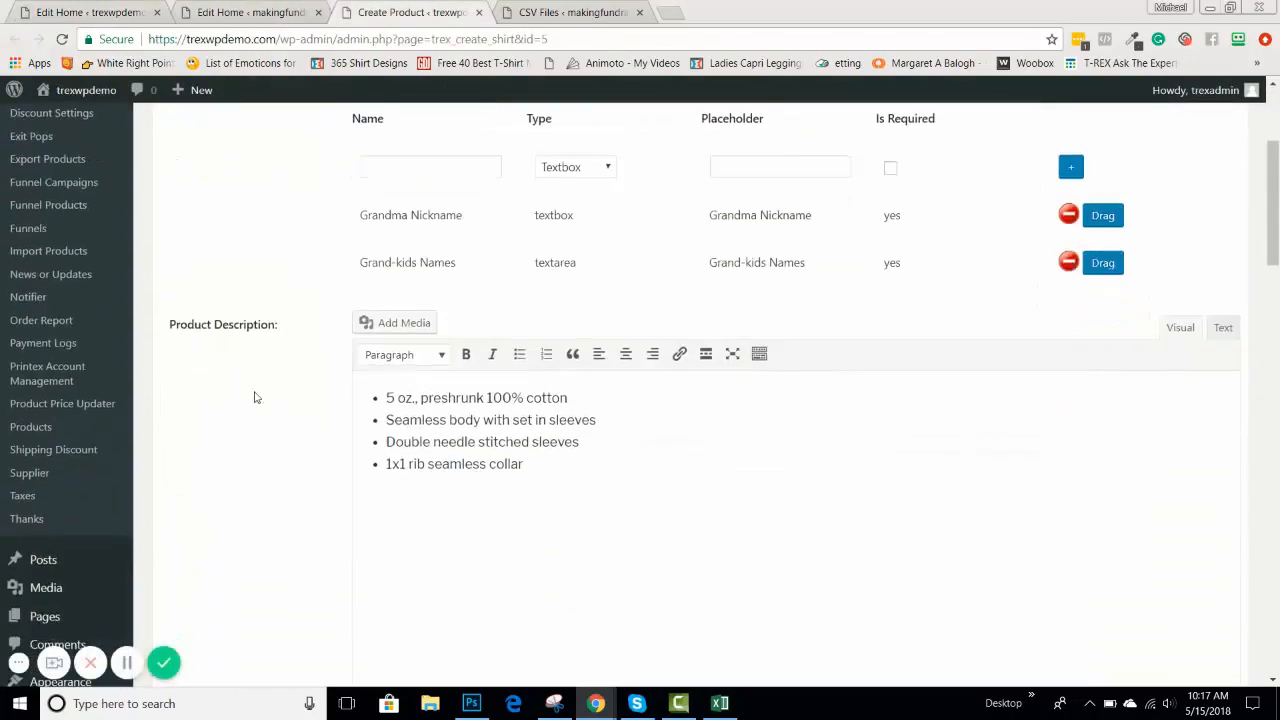
{"action": "scroll", "coordinate": [467, 398], "scroll_direction": "up", "scroll_amount": 3}
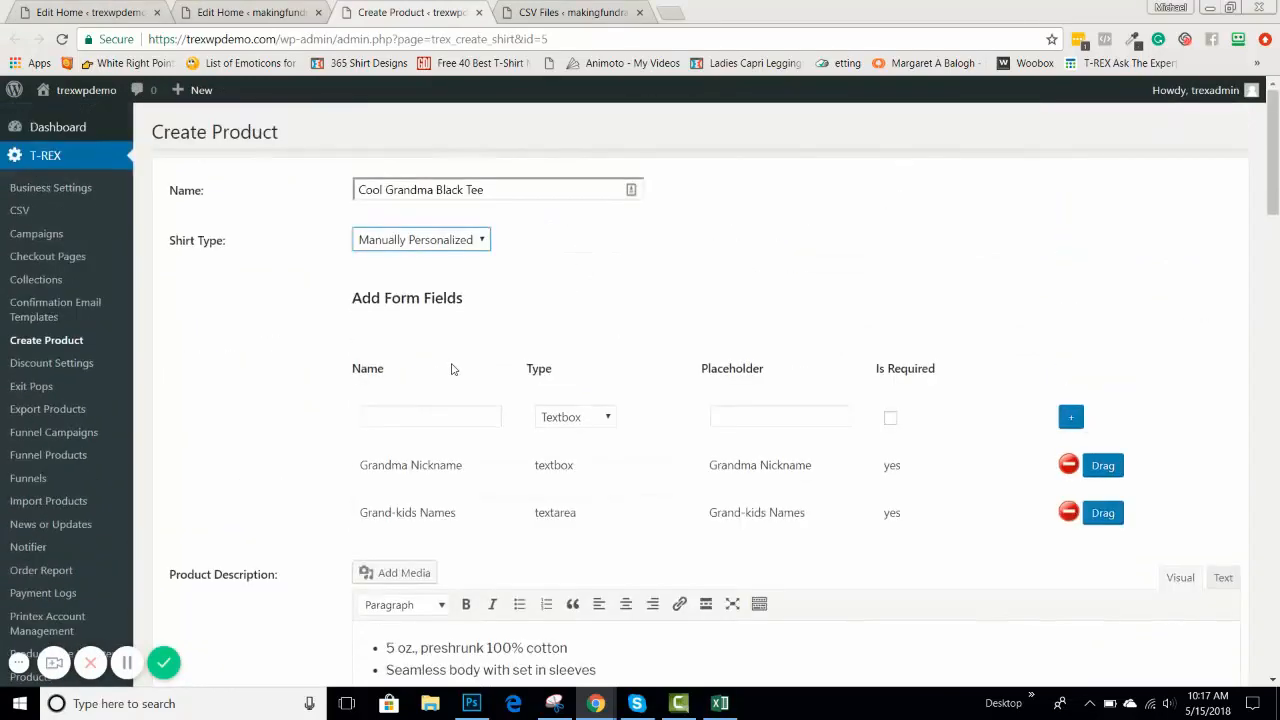
{"action": "scroll", "coordinate": [474, 383], "scroll_direction": "down", "scroll_amount": 4}
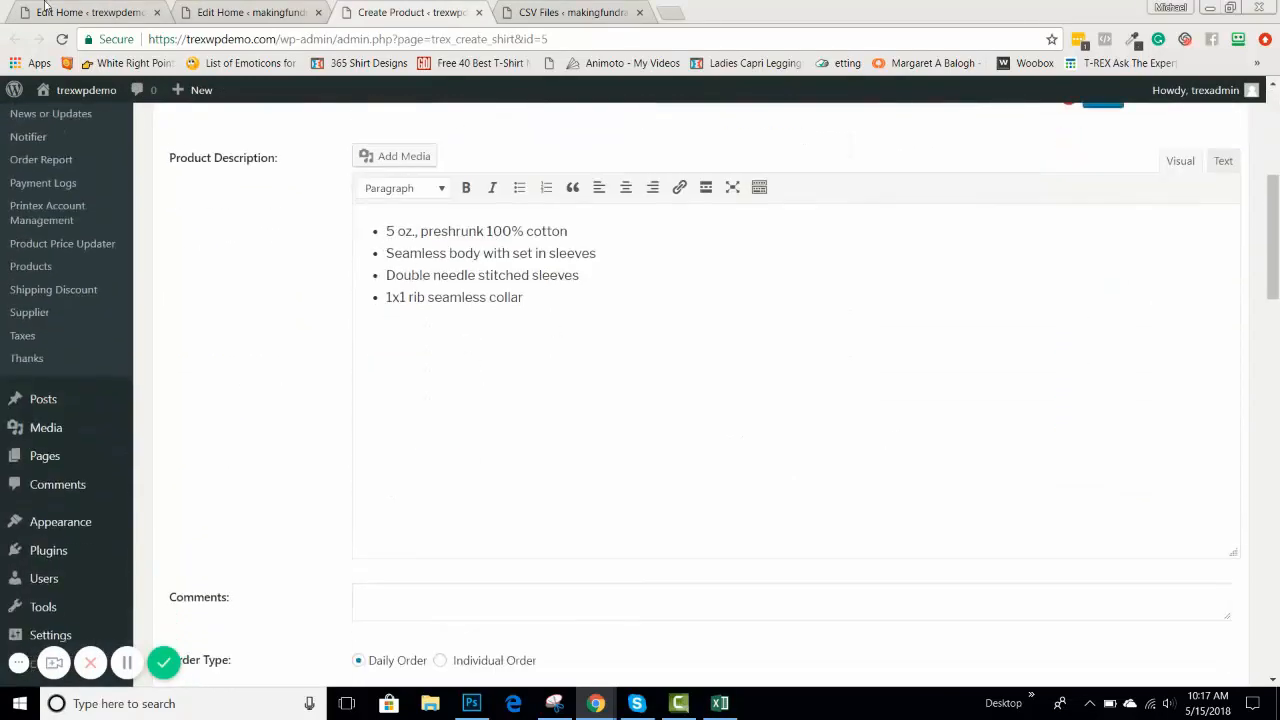
Step: Copy the "Our Quality Guarantee" heading and paragraph from the makingfundraisingfun.com campaign's Footer Left Content
{"action": "left_click", "coordinate": [250, 12]}
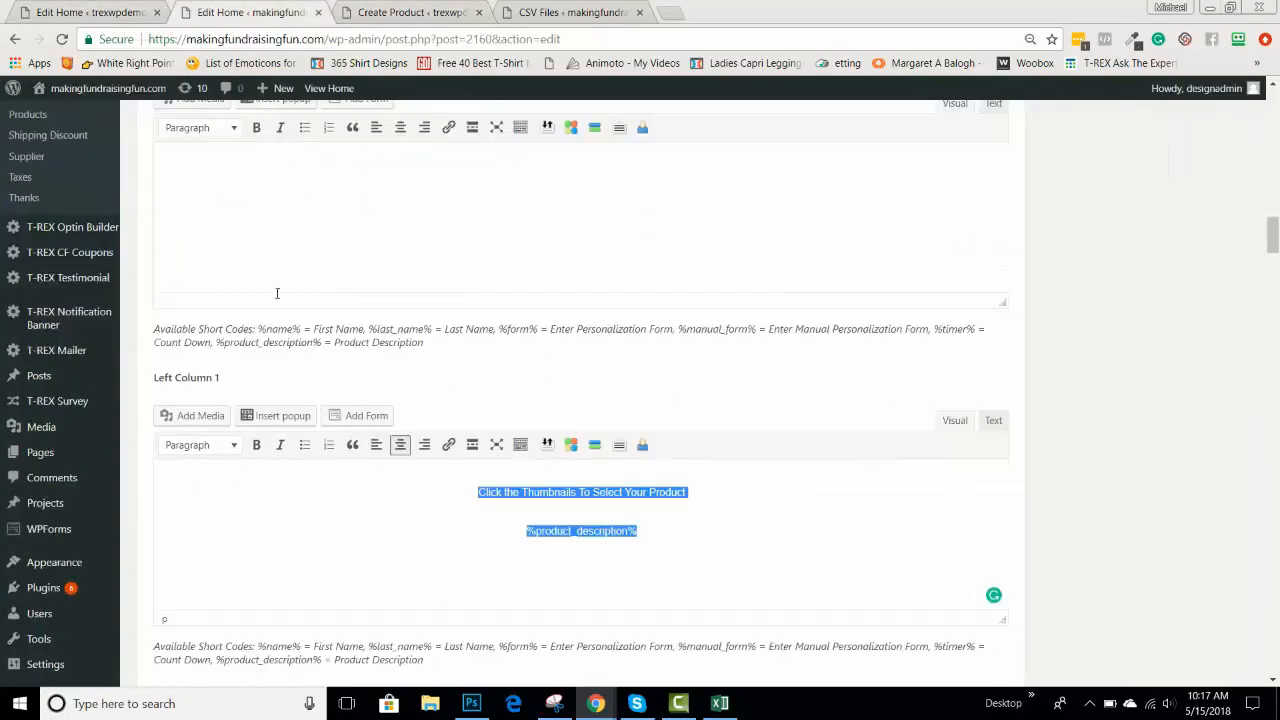
{"action": "scroll", "coordinate": [277, 289], "scroll_direction": "down", "scroll_amount": 8}
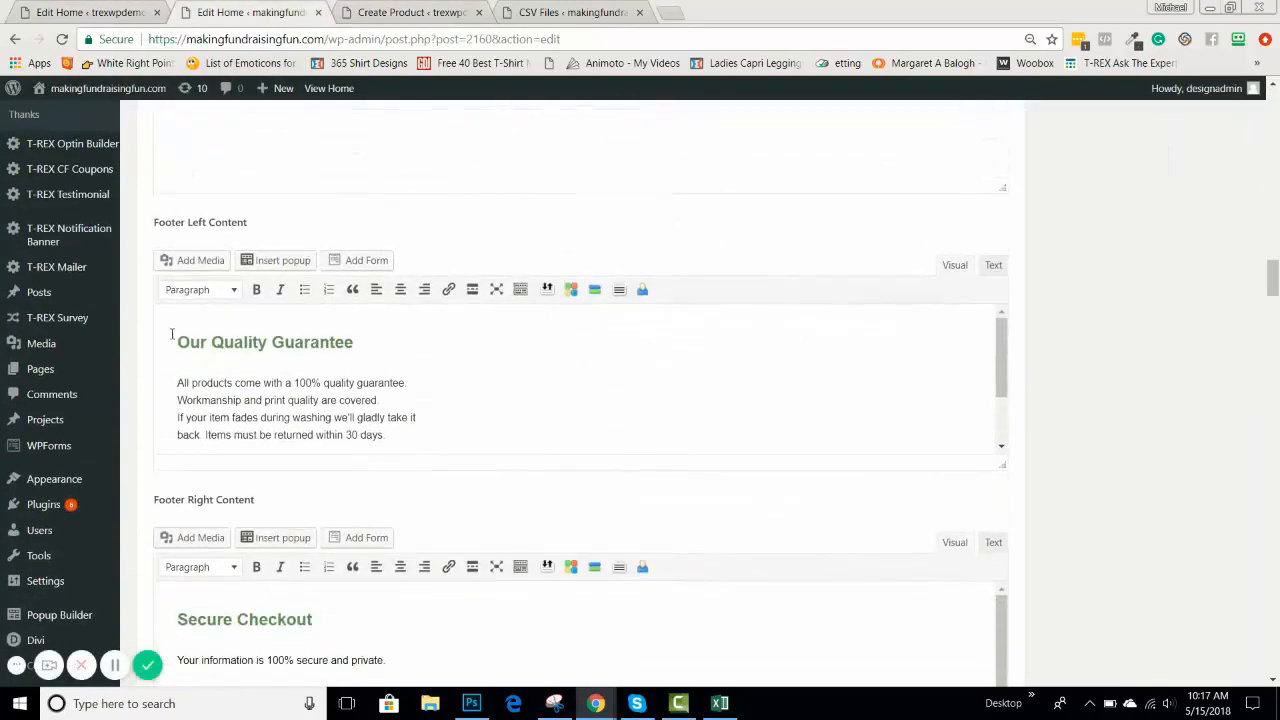
{"action": "left_click_drag", "start_coordinate": [232, 342], "coordinate": [392, 430]}
{"action": "key", "text": "ctrl+c"}
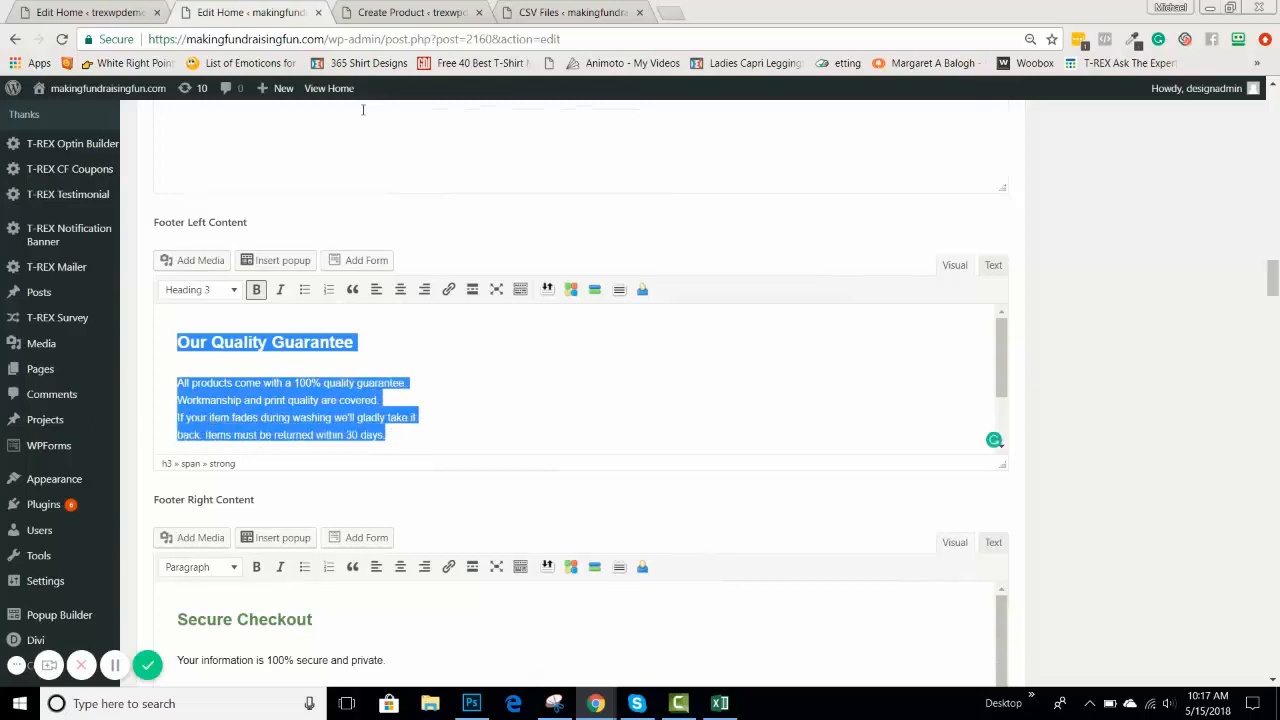
Step: Paste the copied "Our Quality Guarantee" text into Footer Left Content of the trexwpdemo campaign
{"action": "left_click", "coordinate": [79, 8]}
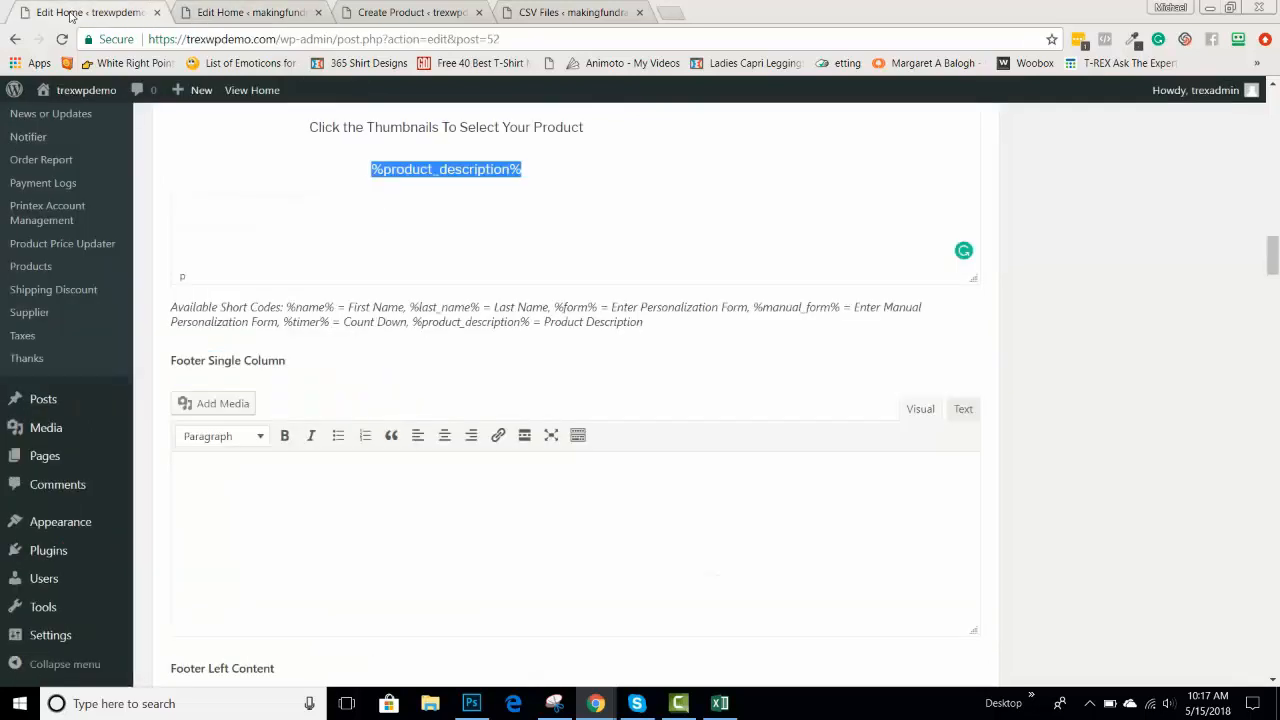
{"action": "left_click", "coordinate": [238, 432]}
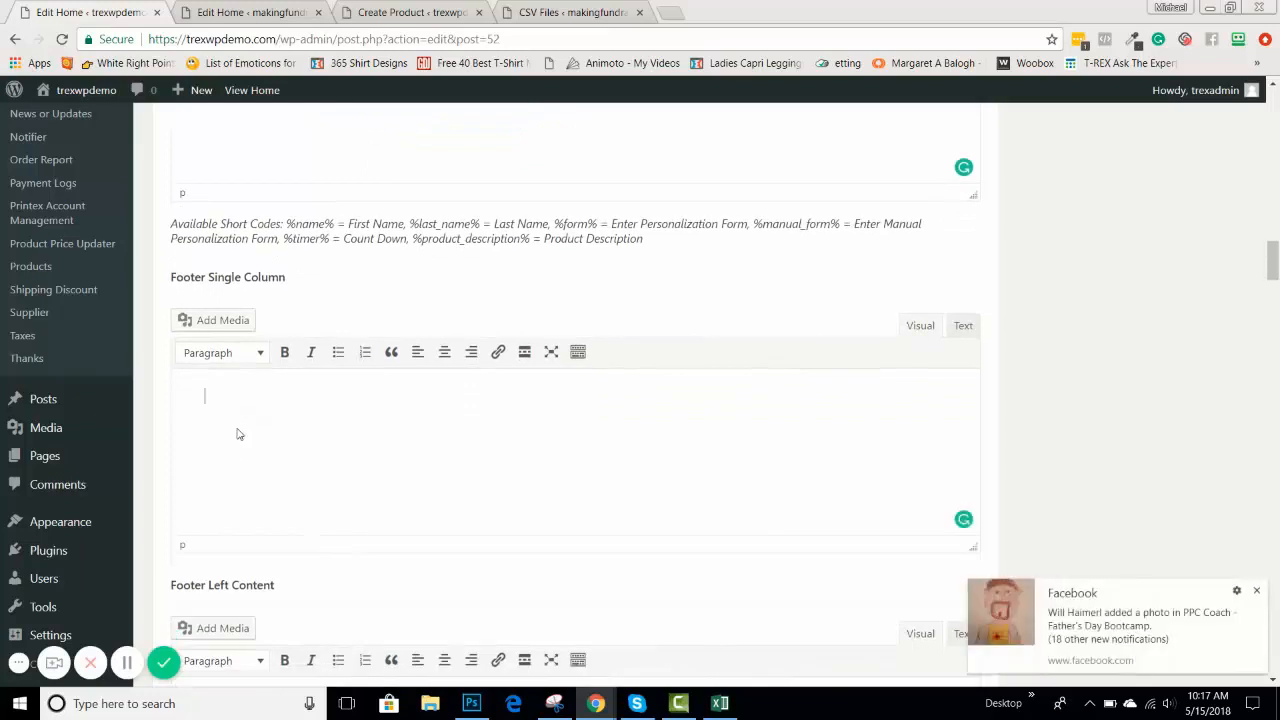
{"action": "left_click", "coordinate": [262, 12]}
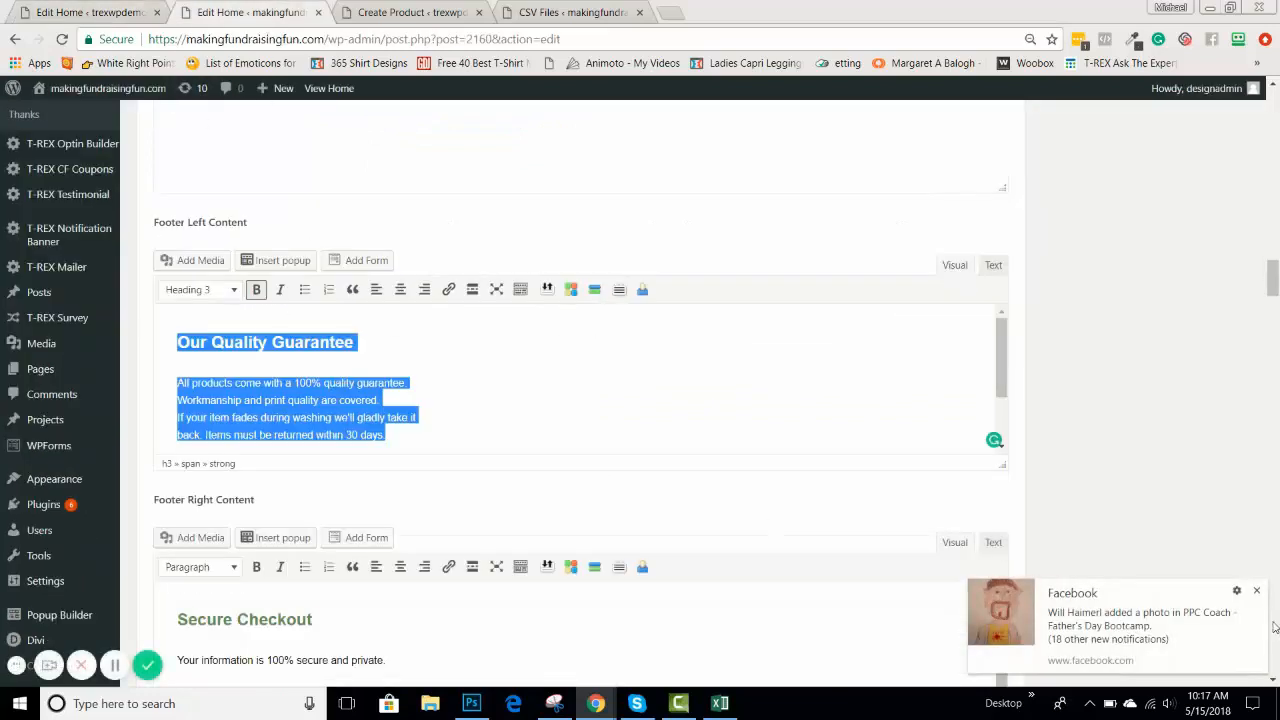
{"action": "scroll", "coordinate": [349, 430], "scroll_direction": "down", "scroll_amount": 1}
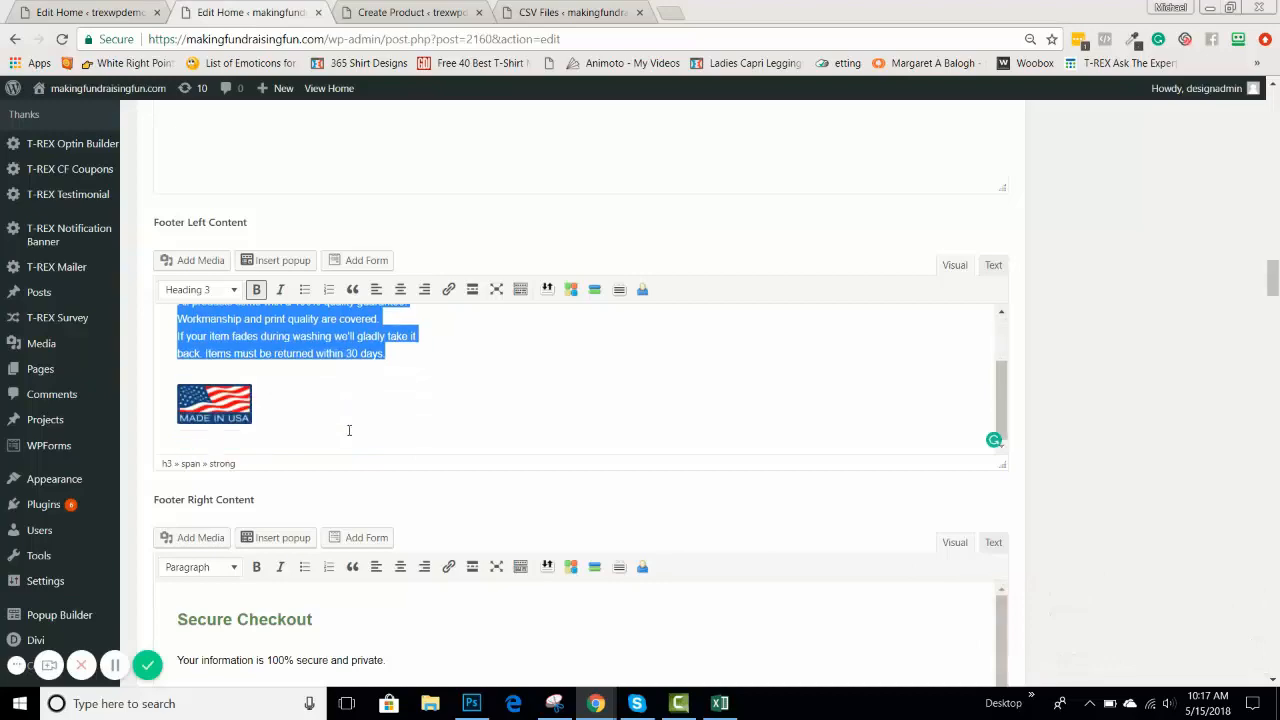
{"action": "left_click", "coordinate": [30, 14]}
{"action": "scroll", "coordinate": [220, 375], "scroll_direction": "down", "scroll_amount": 2}
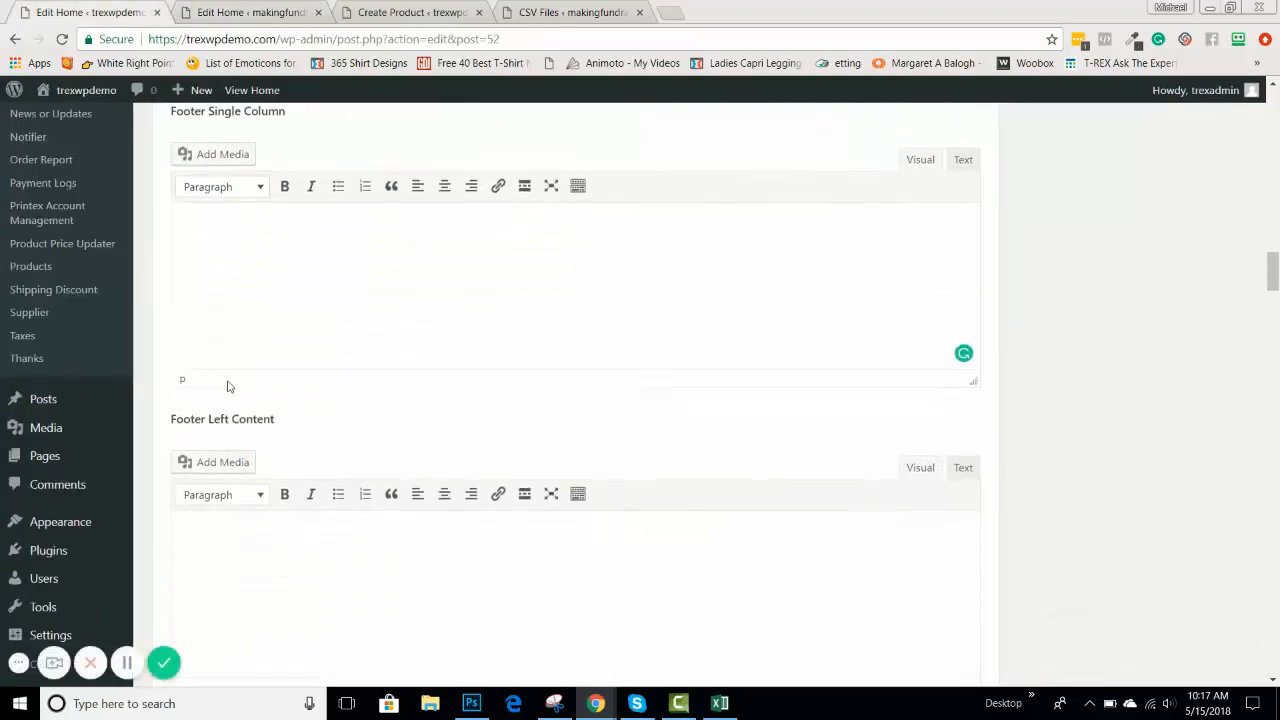
{"action": "left_click", "coordinate": [248, 556]}
{"action": "key", "text": "ctrl+v"}
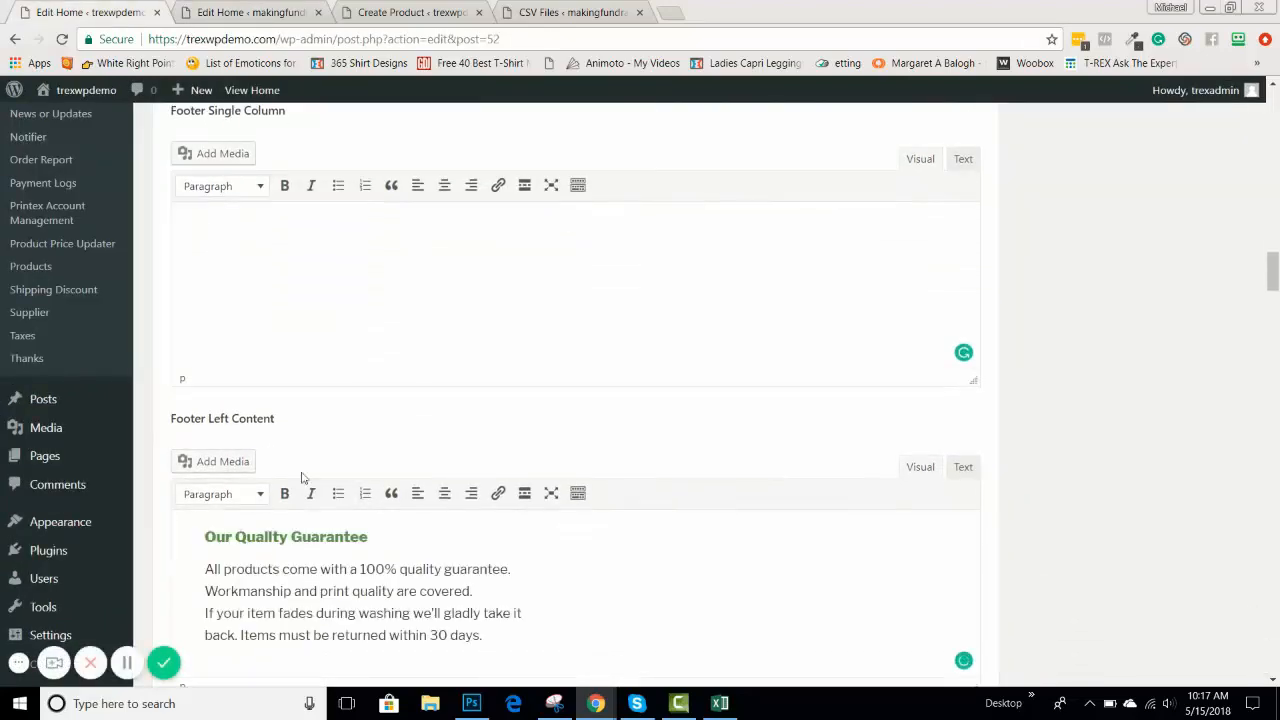
Step: Copy the "Secure Checkout" text, payment logos and links from the makingfundraisingfun.com campaign's Footer Right Content
{"action": "left_click", "coordinate": [268, 20]}
{"action": "scroll", "coordinate": [270, 336], "scroll_direction": "down", "scroll_amount": 2}
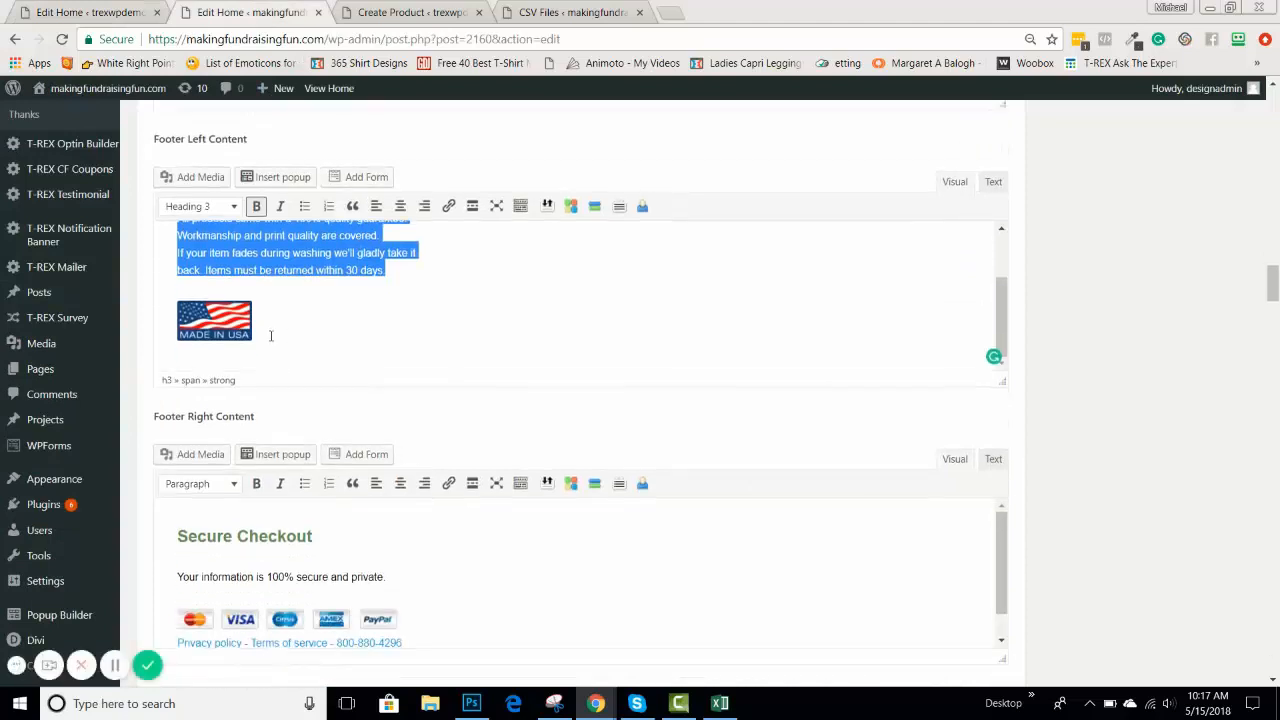
{"action": "left_click", "coordinate": [215, 320]}
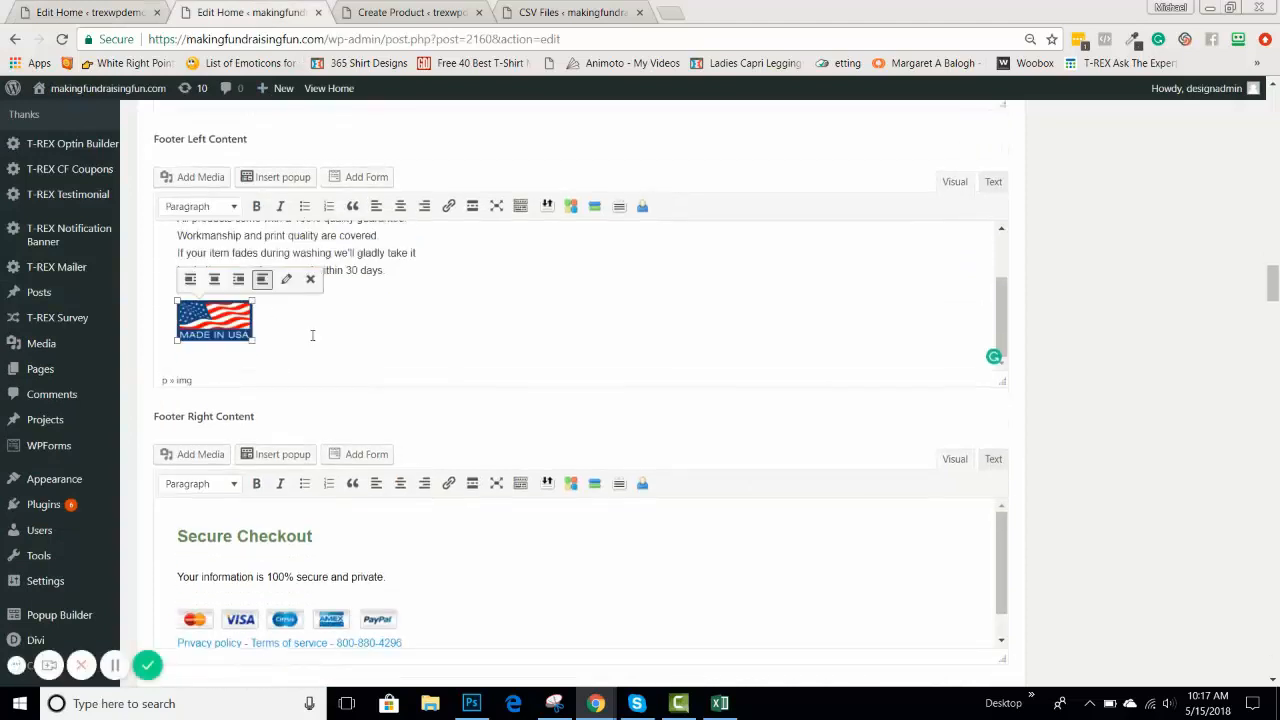
{"action": "scroll", "coordinate": [209, 351], "scroll_direction": "down", "scroll_amount": 3}
{"action": "left_click_drag", "start_coordinate": [177, 286], "coordinate": [425, 387]}
{"action": "key", "text": "ctrl+c"}
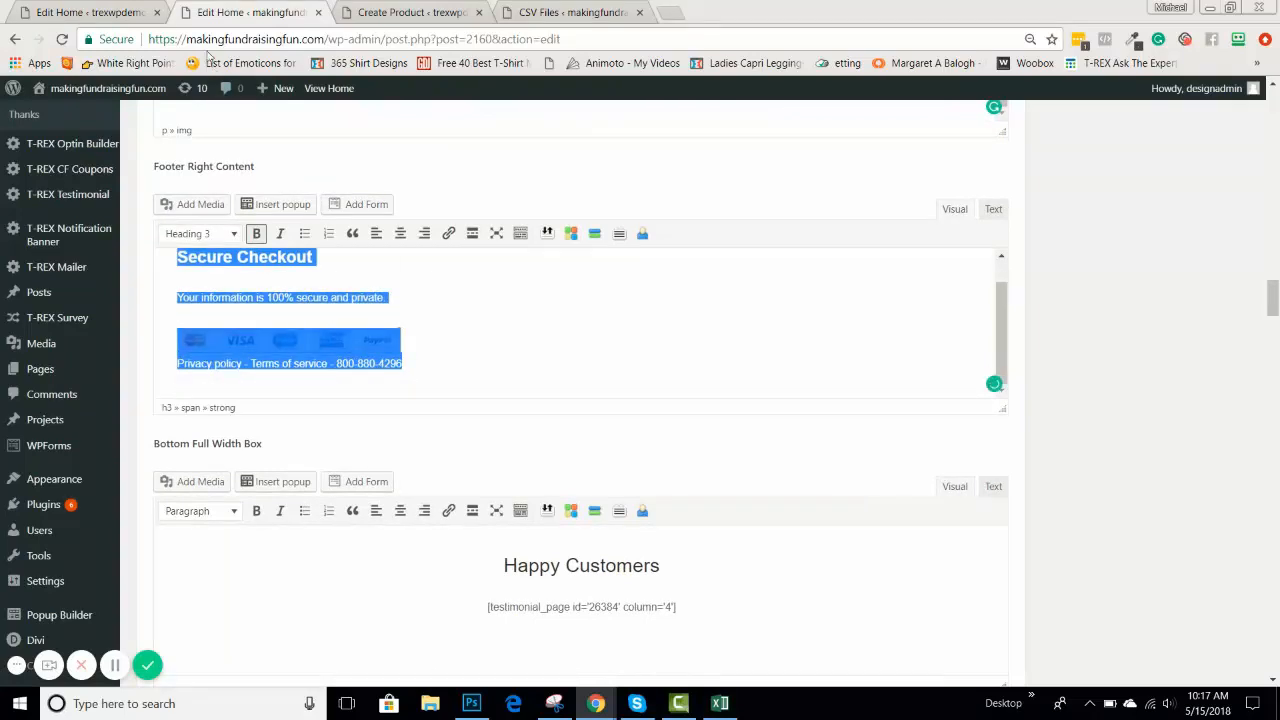
Step: Paste the "Secure Checkout" block into Footer Right Content of the trexwpdemo campaign and check its privacy policy and phone links
{"action": "left_click", "coordinate": [105, 15]}
{"action": "scroll", "coordinate": [363, 329], "scroll_direction": "down", "scroll_amount": 3}
{"action": "scroll", "coordinate": [340, 385], "scroll_direction": "down", "scroll_amount": 3}
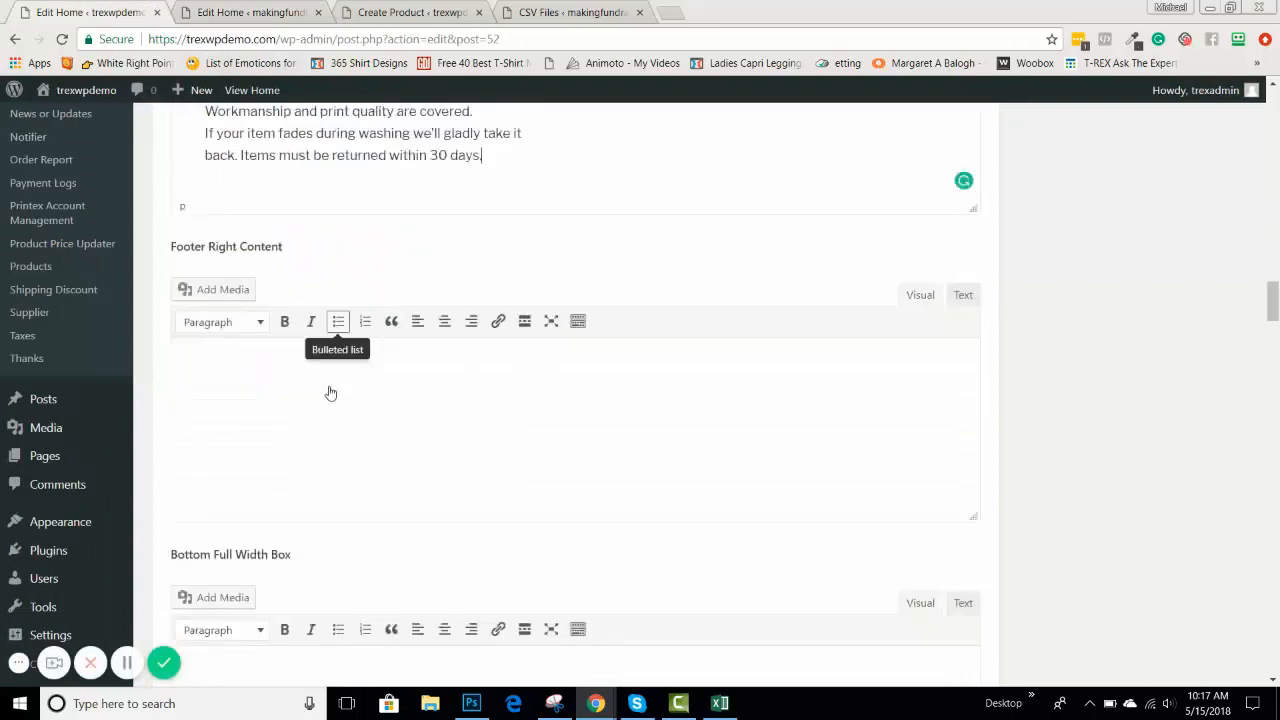
{"action": "left_click", "coordinate": [308, 320]}
{"action": "key", "text": "ctrl+v"}
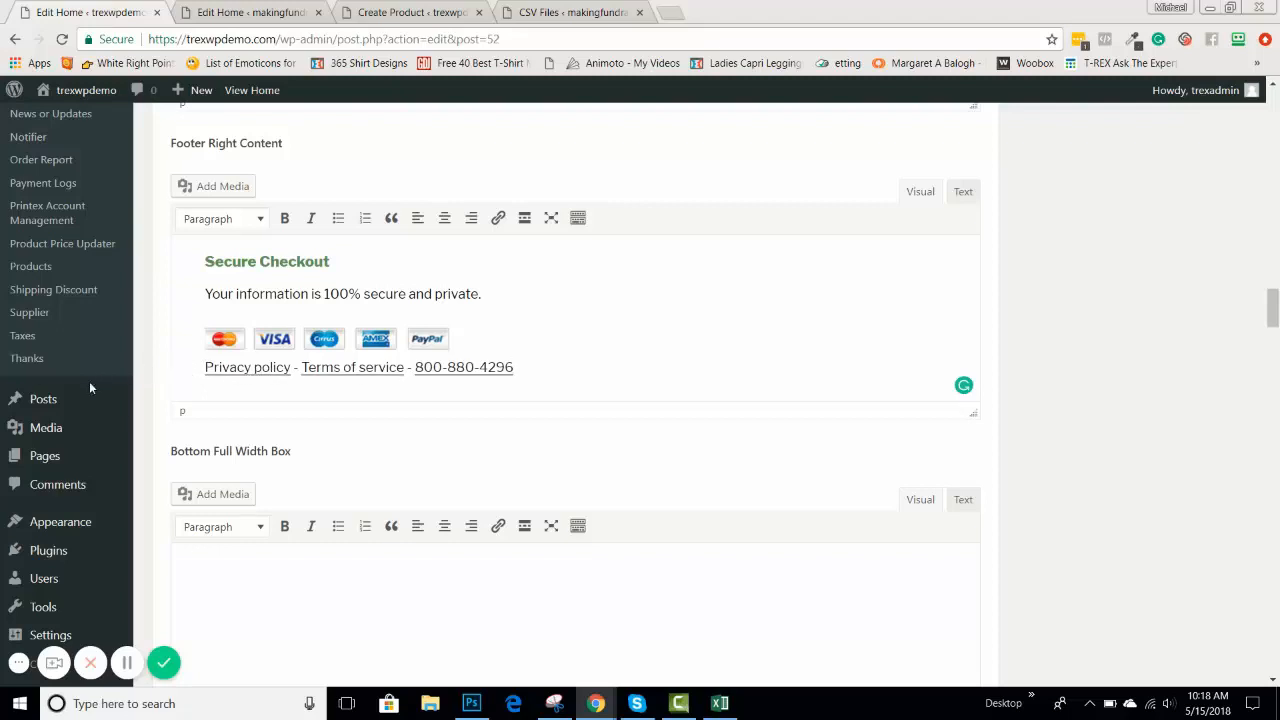
{"action": "left_click", "coordinate": [253, 368]}
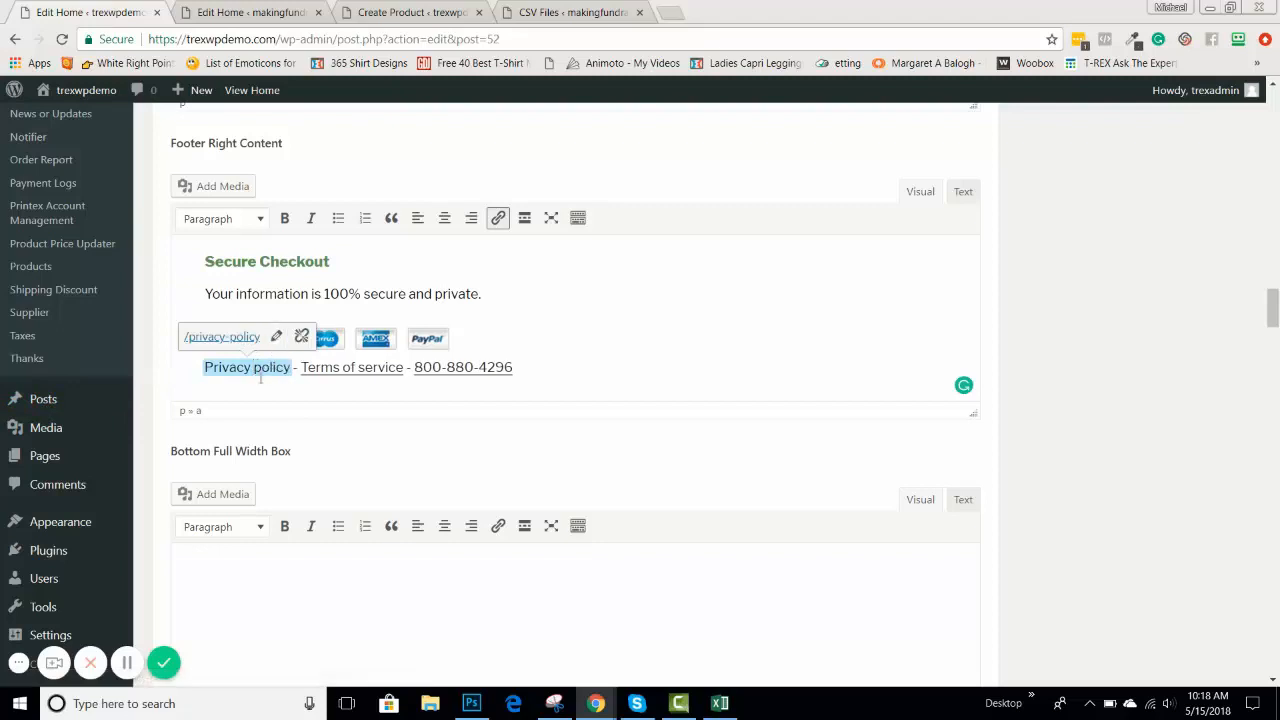
{"action": "left_click", "coordinate": [652, 378]}
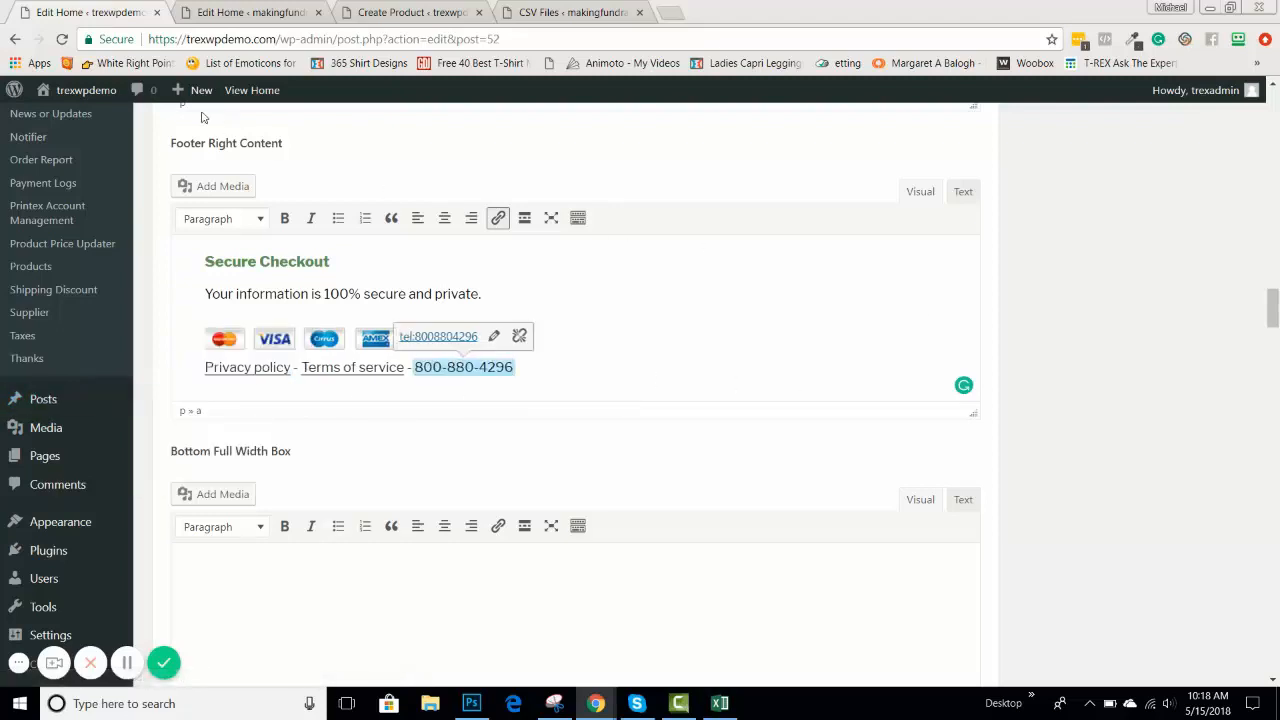
Step: Copy the "Happy Customers" heading and testimonial shortcode from the makingfundraisingfun.com campaign's Bottom Full Width Box
{"action": "left_click", "coordinate": [252, 12]}
{"action": "scroll", "coordinate": [546, 240], "scroll_direction": "down", "scroll_amount": 3}
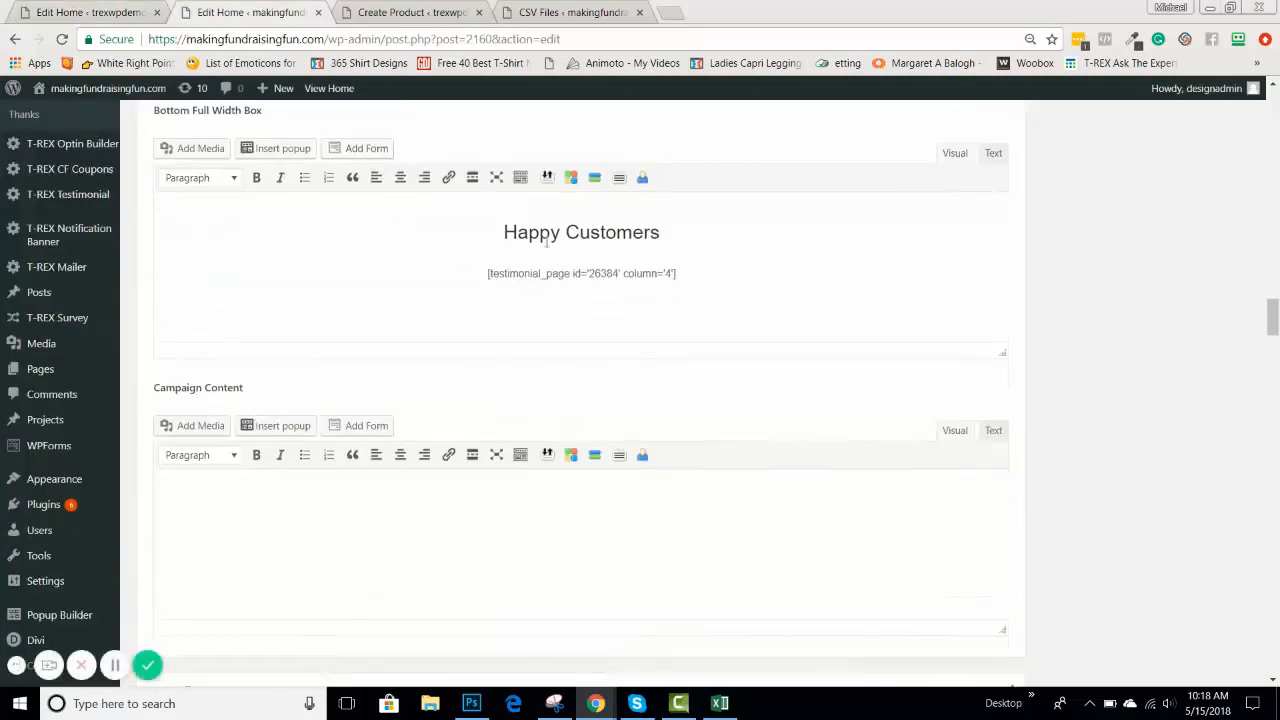
{"action": "left_click_drag", "start_coordinate": [503, 232], "coordinate": [672, 234]}
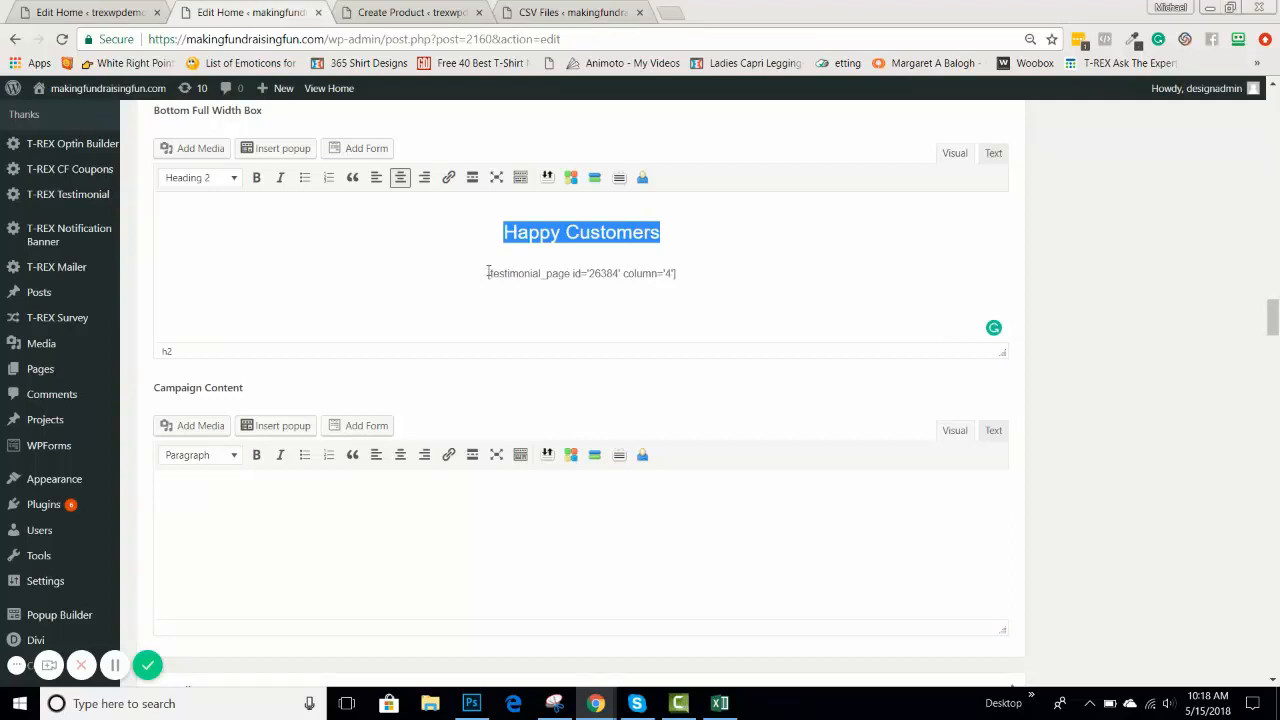
{"action": "left_click", "coordinate": [451, 260]}
{"action": "left_click_drag", "start_coordinate": [502, 232], "coordinate": [701, 273]}
{"action": "key", "text": "ctrl+c"}
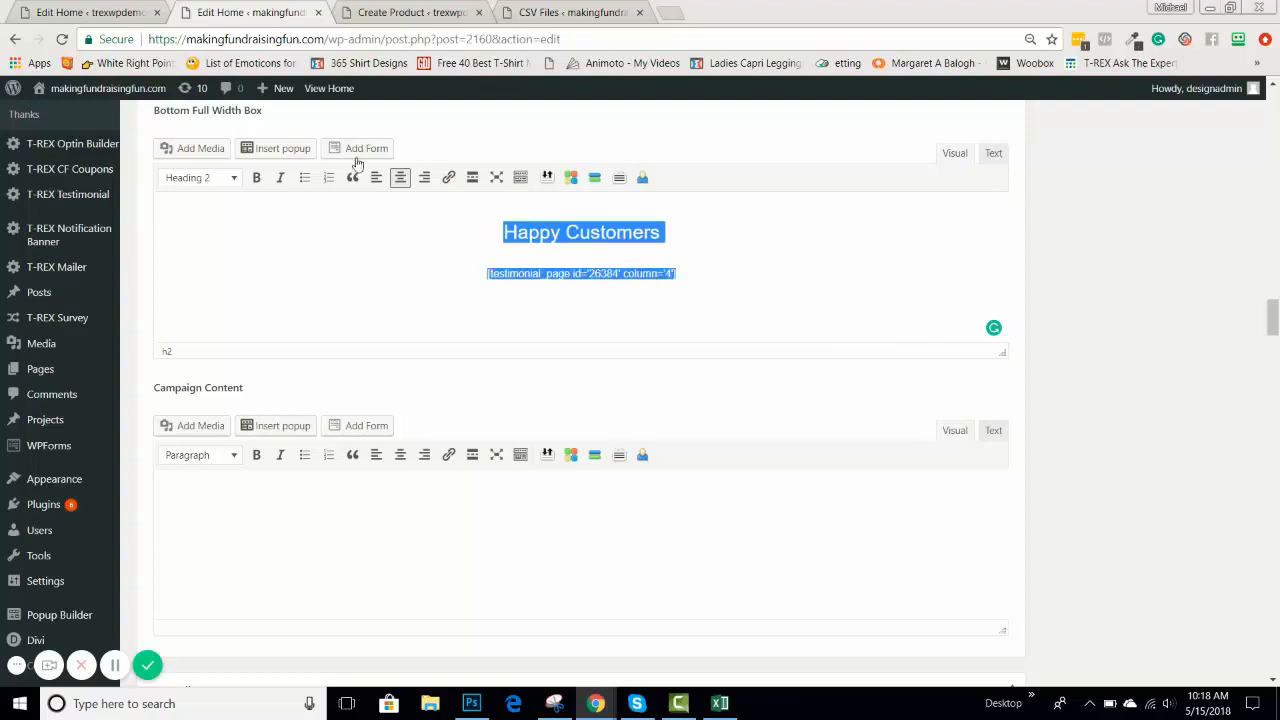
Step: Paste the "Happy Customers" heading and testimonial shortcode into the trexwpdemo campaign's Bottom Full Width Box
{"action": "left_click", "coordinate": [100, 12]}
{"action": "scroll", "coordinate": [291, 266], "scroll_direction": "down", "scroll_amount": 3}
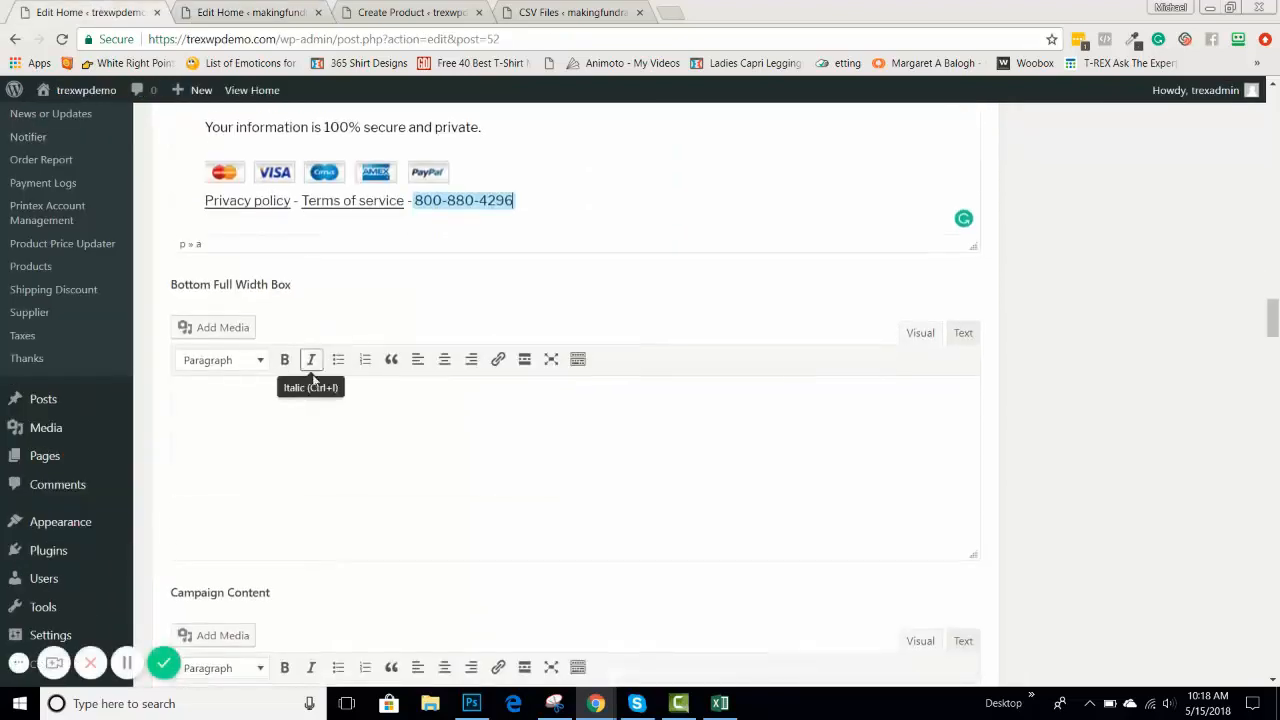
{"action": "left_click", "coordinate": [443, 301]}
{"action": "key", "text": "ctrl+v"}
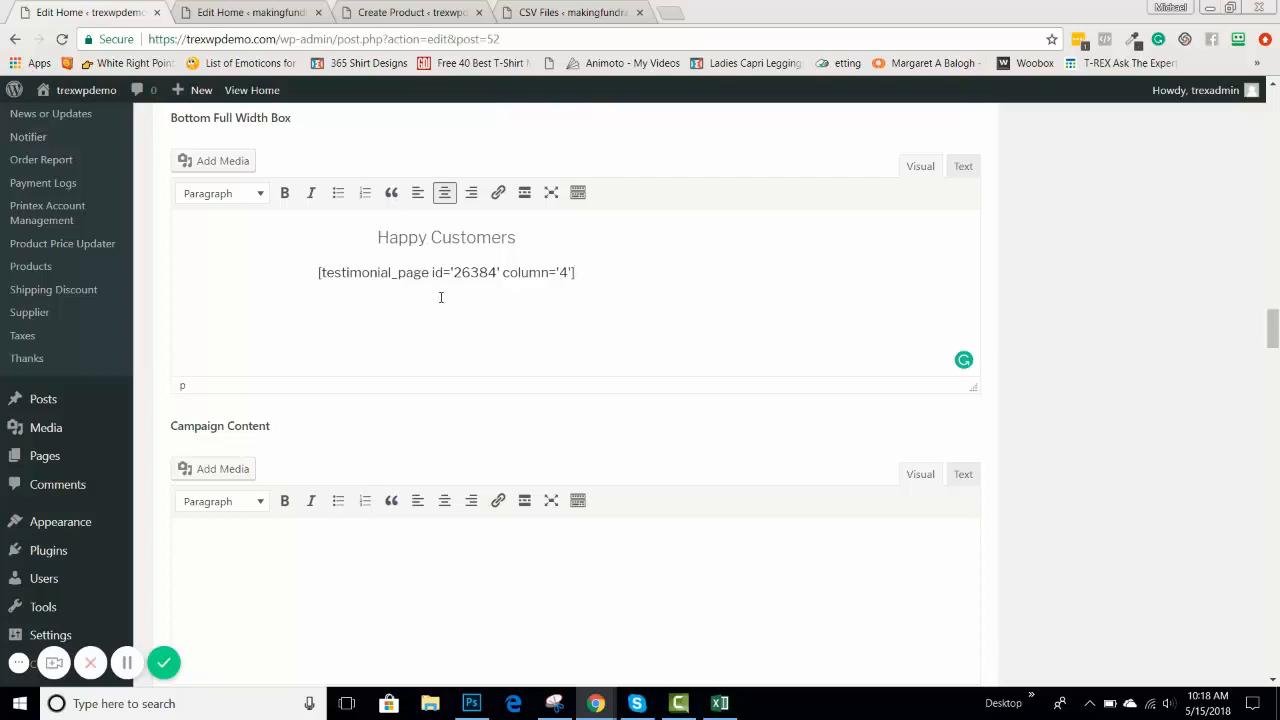
Step: Review the rest of the Cool Grandma campaign's settings, from Campaign Content and Page Styling to the personalization and checkout options
{"action": "left_click", "coordinate": [232, 14]}
{"action": "scroll", "coordinate": [400, 300], "scroll_direction": "down", "scroll_amount": 3}
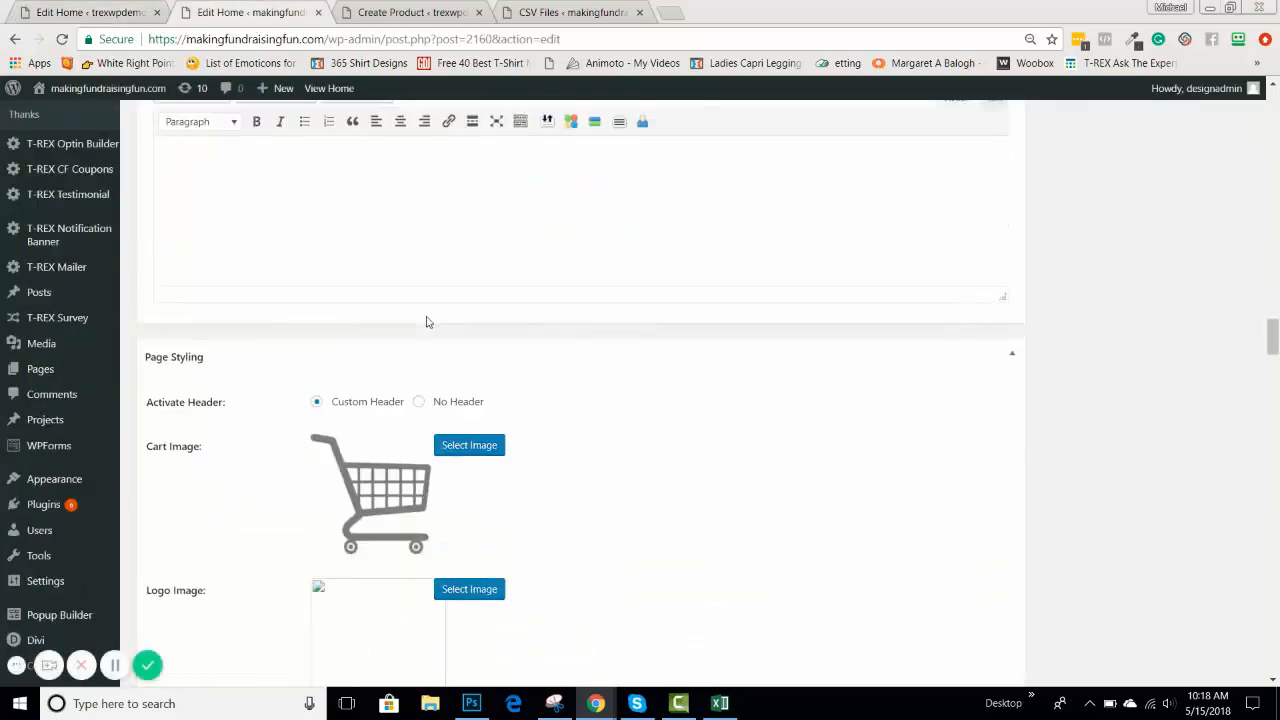
{"action": "scroll", "coordinate": [426, 321], "scroll_direction": "down", "scroll_amount": 3}
{"action": "left_click", "coordinate": [105, 14]}
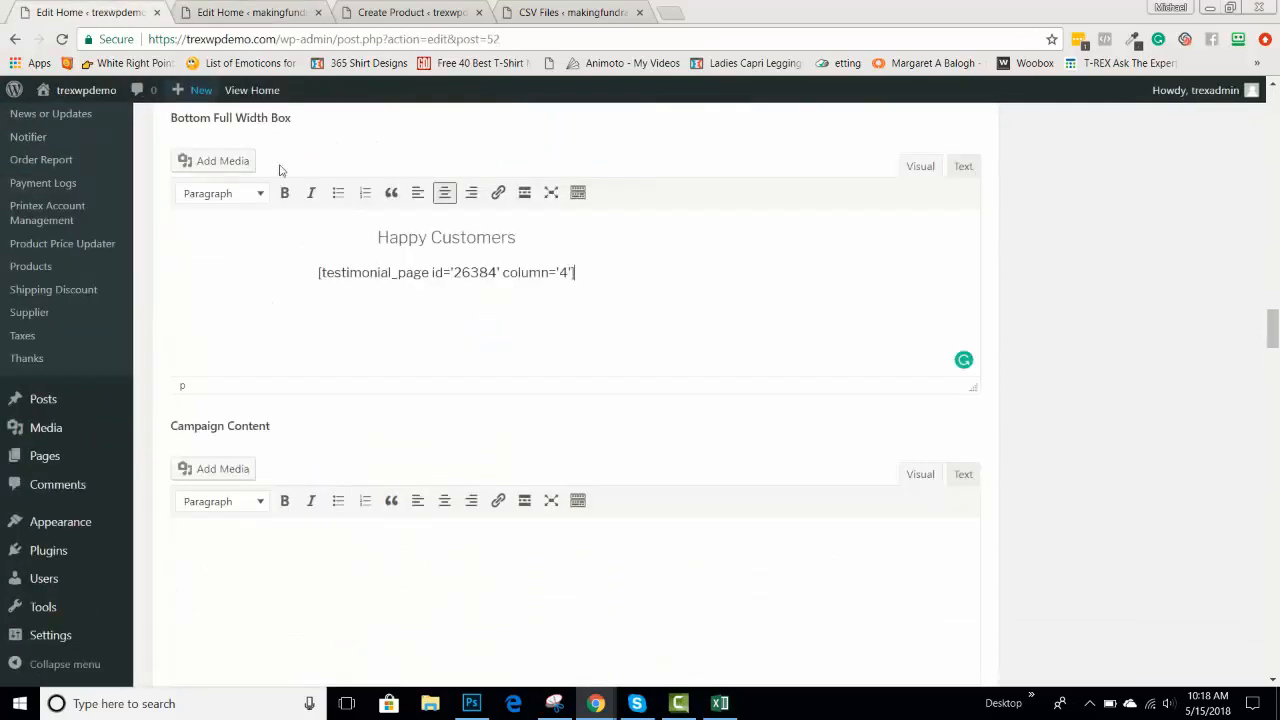
{"action": "scroll", "coordinate": [400, 294], "scroll_direction": "down", "scroll_amount": 3}
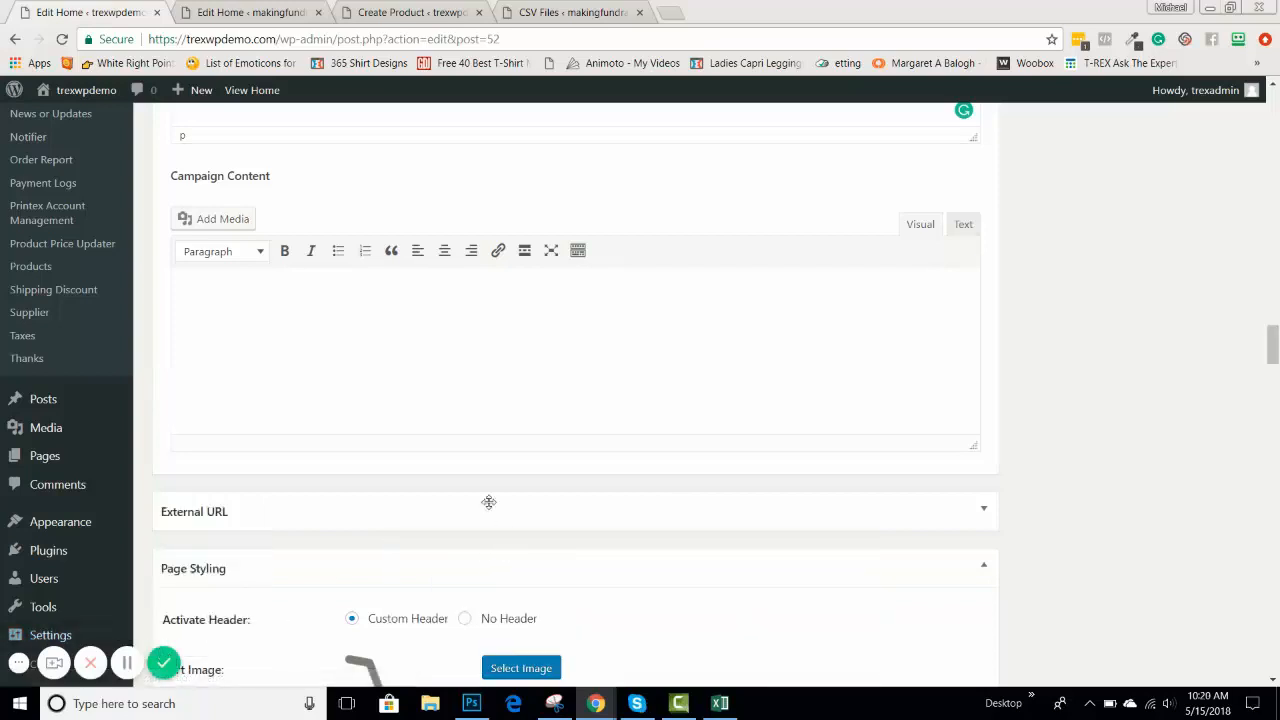
{"action": "scroll", "coordinate": [440, 390], "scroll_direction": "down", "scroll_amount": 6}
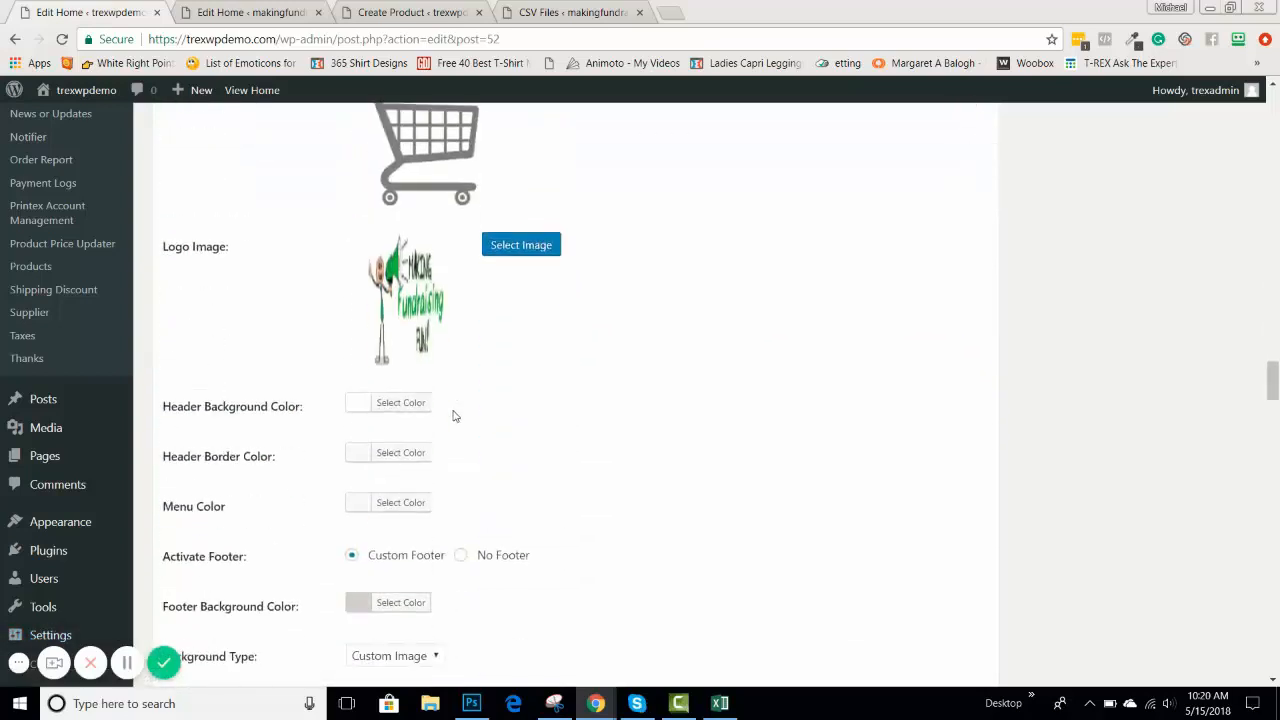
{"action": "scroll", "coordinate": [457, 417], "scroll_direction": "down", "scroll_amount": 10}
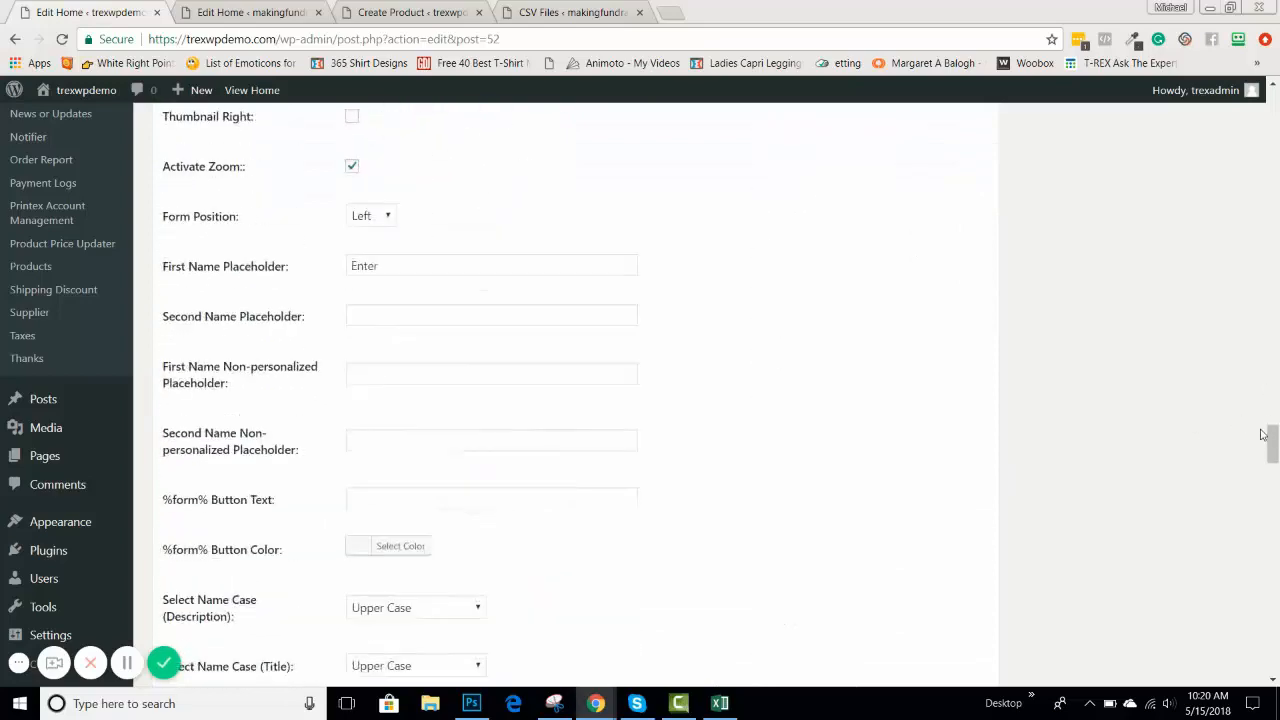
{"action": "left_click_drag", "start_coordinate": [1268, 434], "coordinate": [1243, 653]}
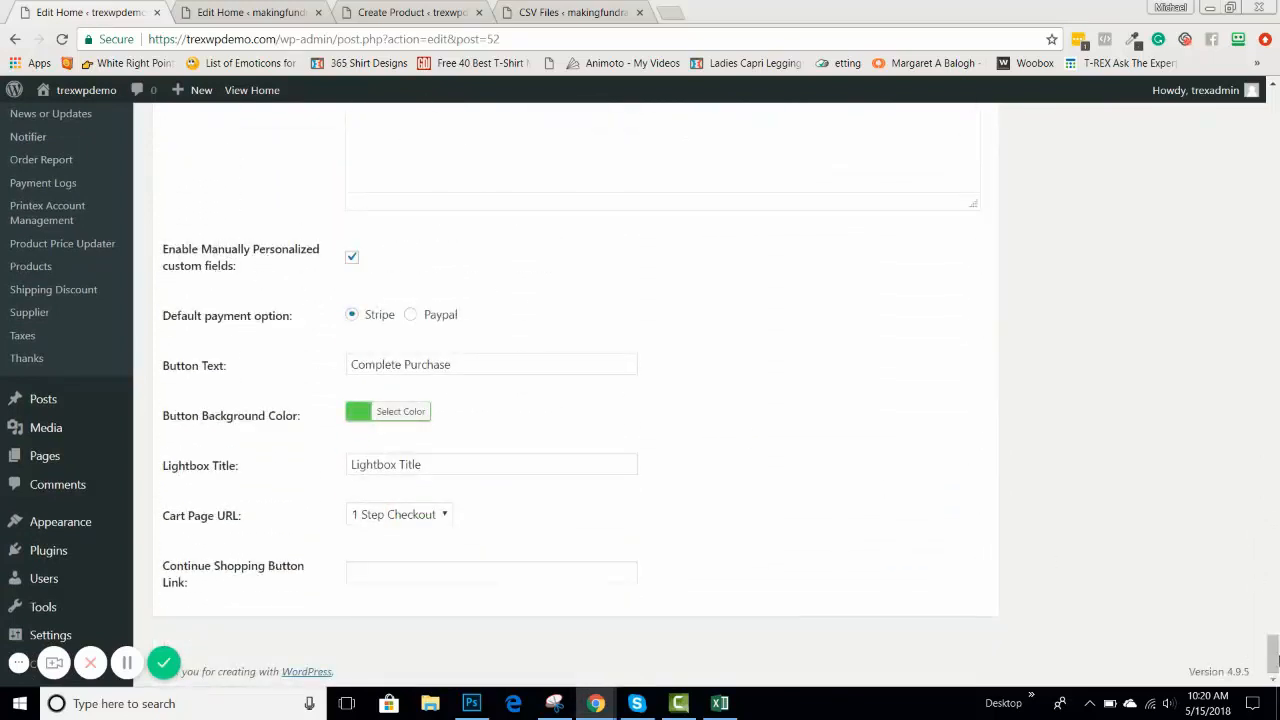
{"action": "left_click_drag", "start_coordinate": [1272, 655], "coordinate": [1269, 118]}
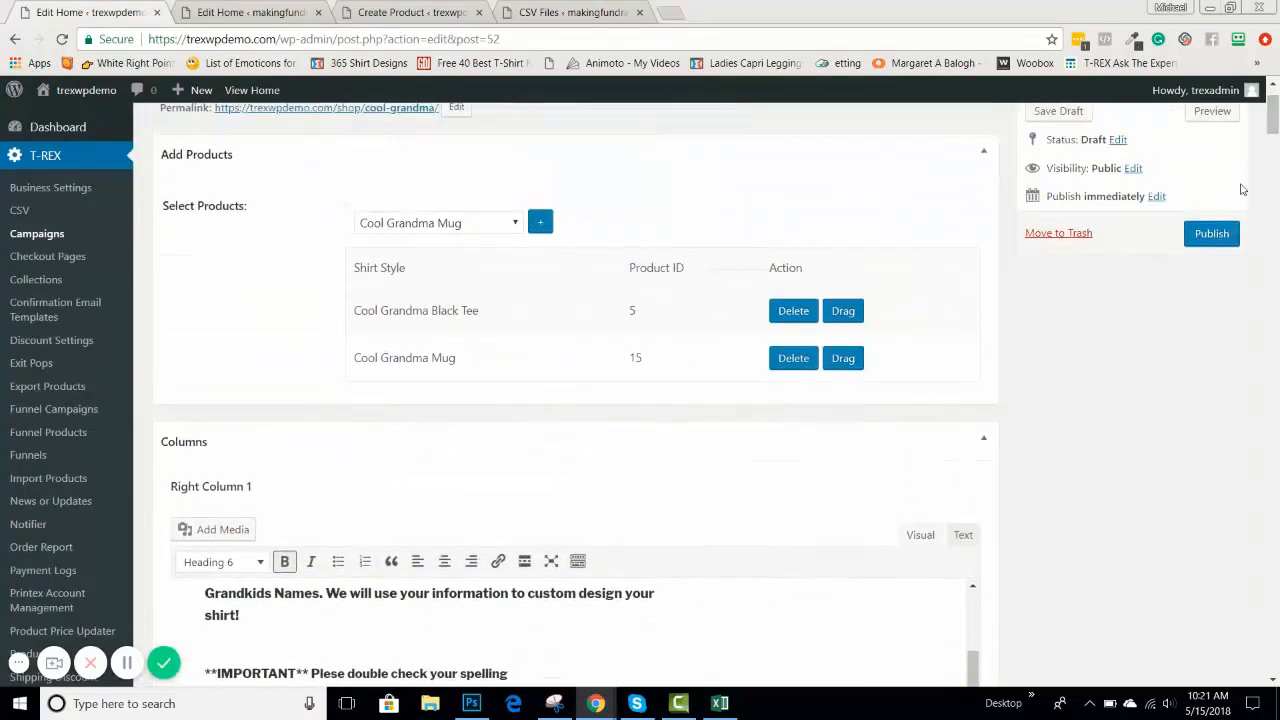
Step: Publish the Cool Grandma campaign and look over its live shop page from the permalink in a separate browser tab
{"action": "left_click", "coordinate": [1210, 234]}
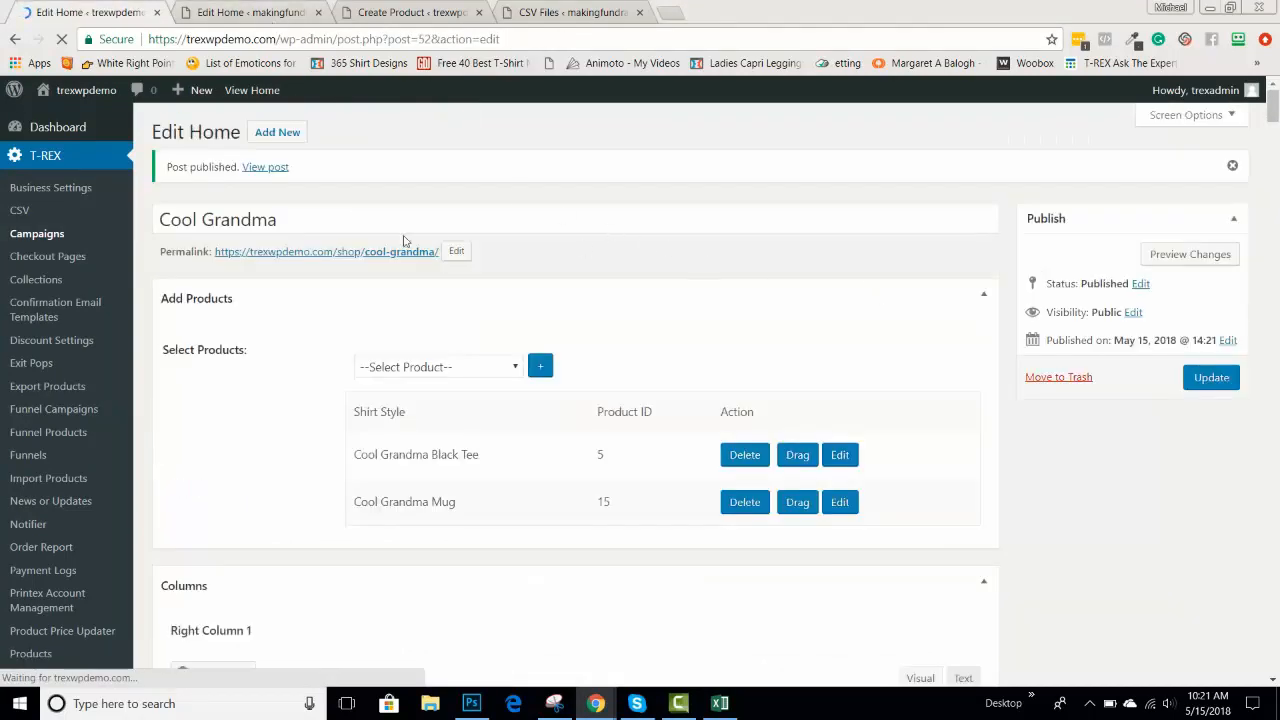
{"action": "right_click", "coordinate": [371, 257]}
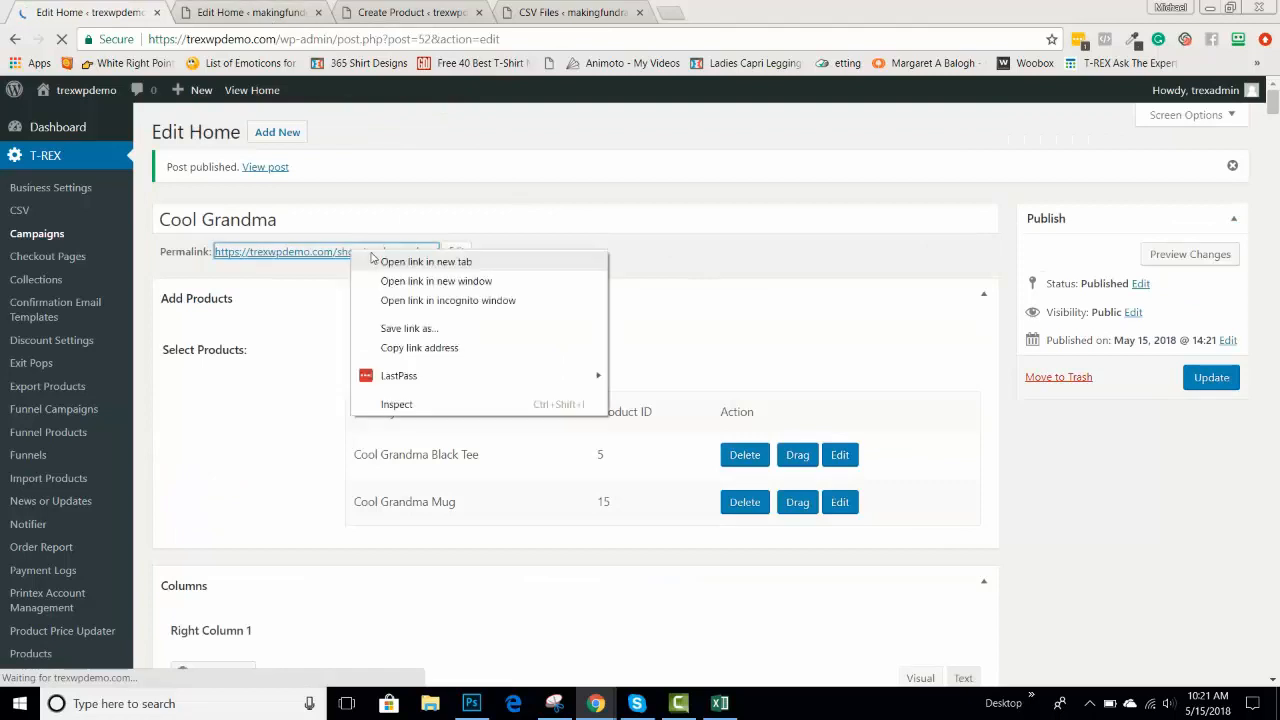
{"action": "left_click", "coordinate": [402, 261]}
{"action": "left_click", "coordinate": [250, 14]}
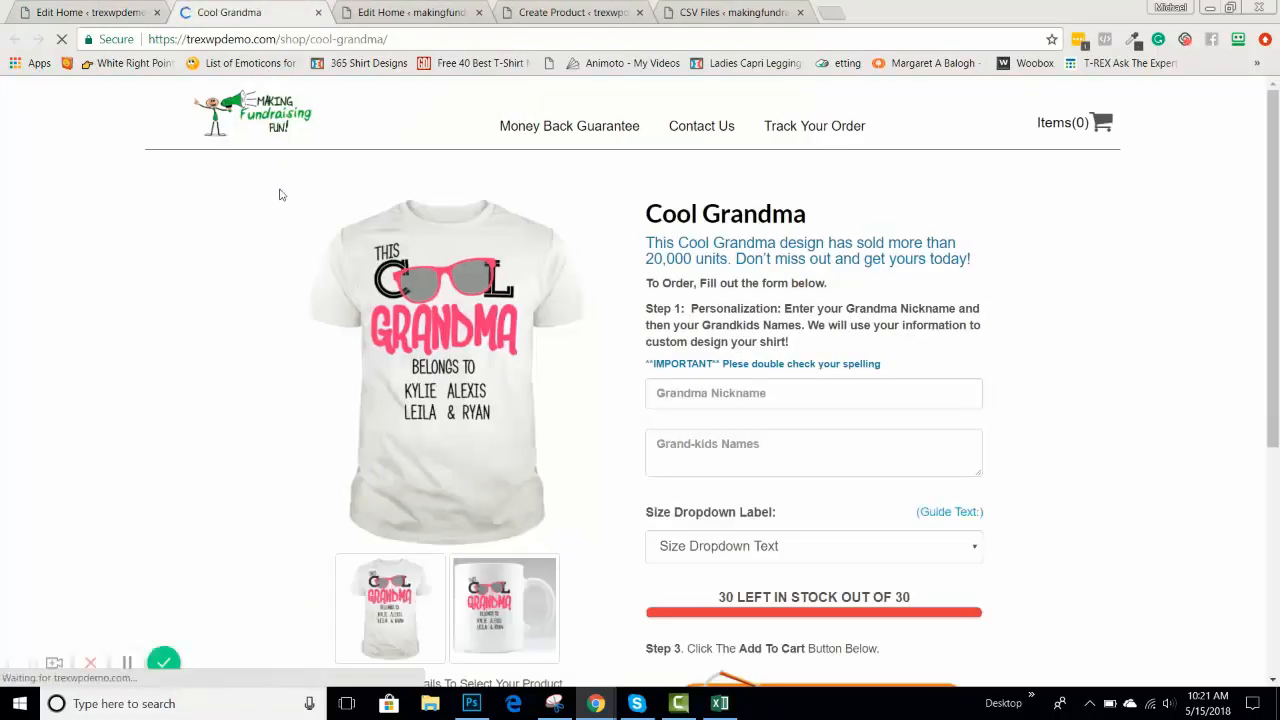
{"action": "scroll", "coordinate": [231, 251], "scroll_direction": "down", "scroll_amount": 1}
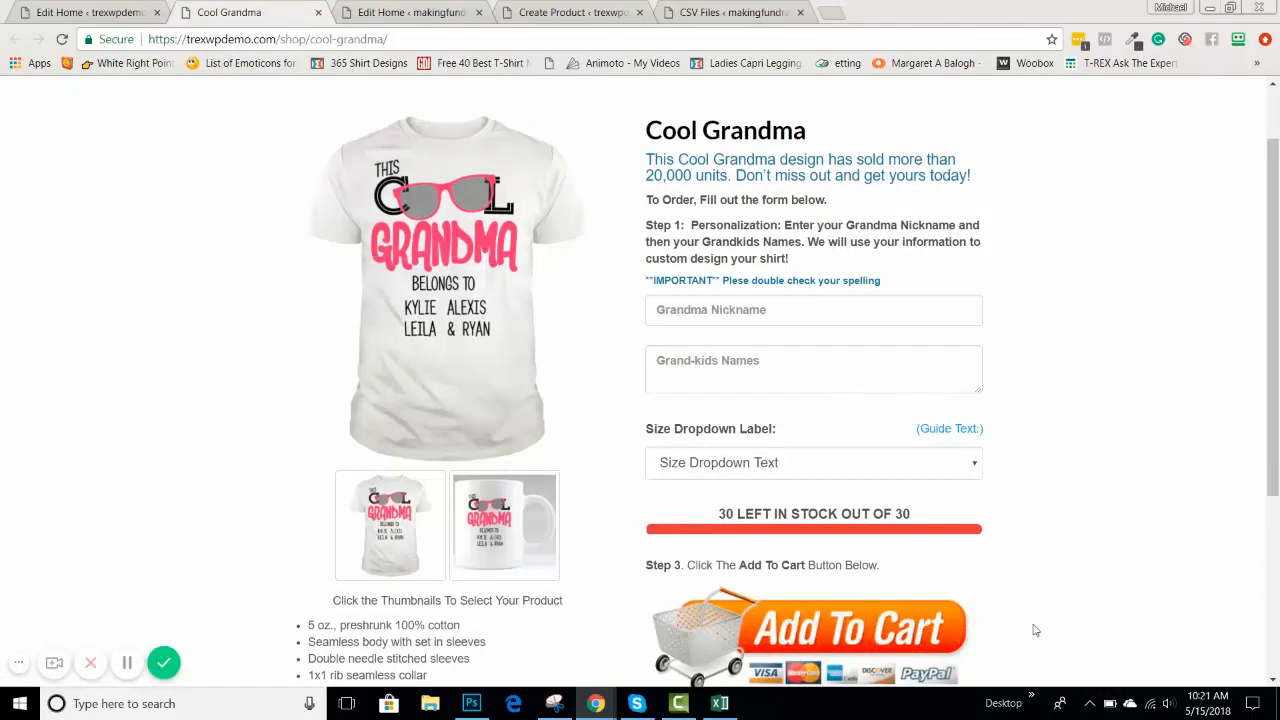
{"action": "scroll", "coordinate": [1123, 563], "scroll_direction": "down", "scroll_amount": 2}
{"action": "scroll", "coordinate": [1120, 564], "scroll_direction": "up", "scroll_amount": 3}
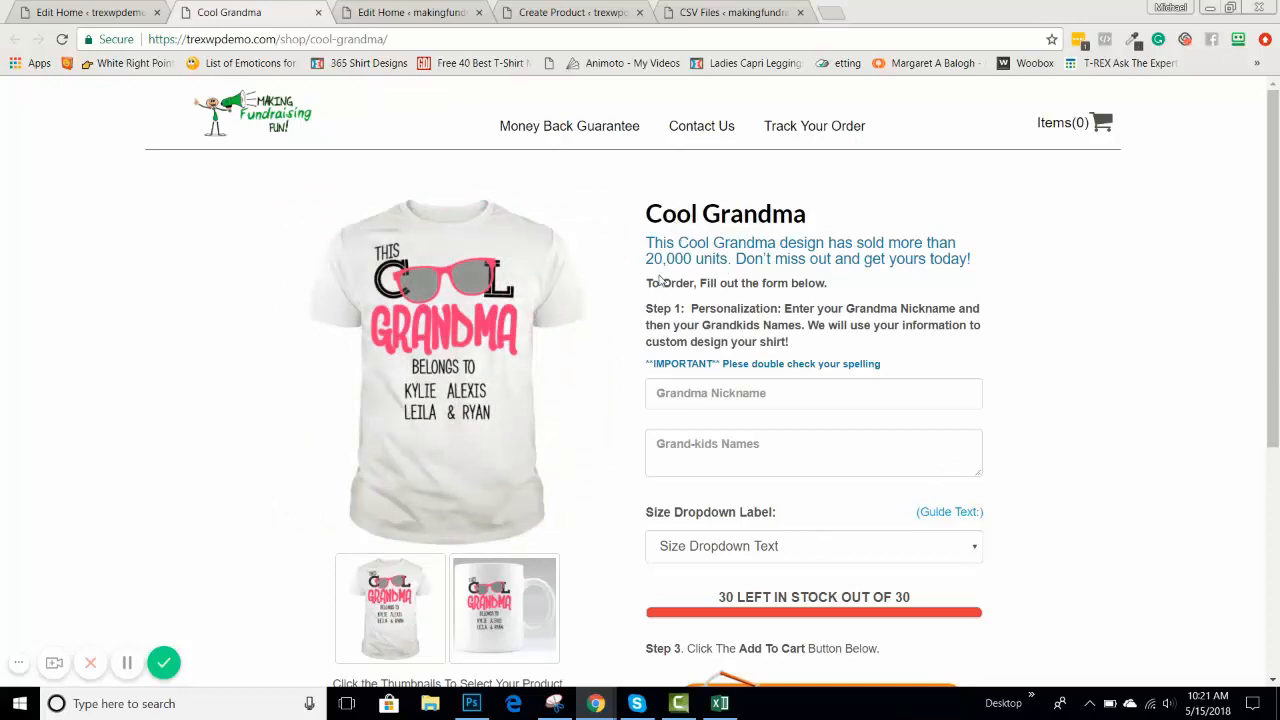
Step: Fill in the shop page's personalization form with the grandma nickname "Meme" and the grandchildren's first names separated by commas
{"action": "left_click", "coordinate": [688, 392]}
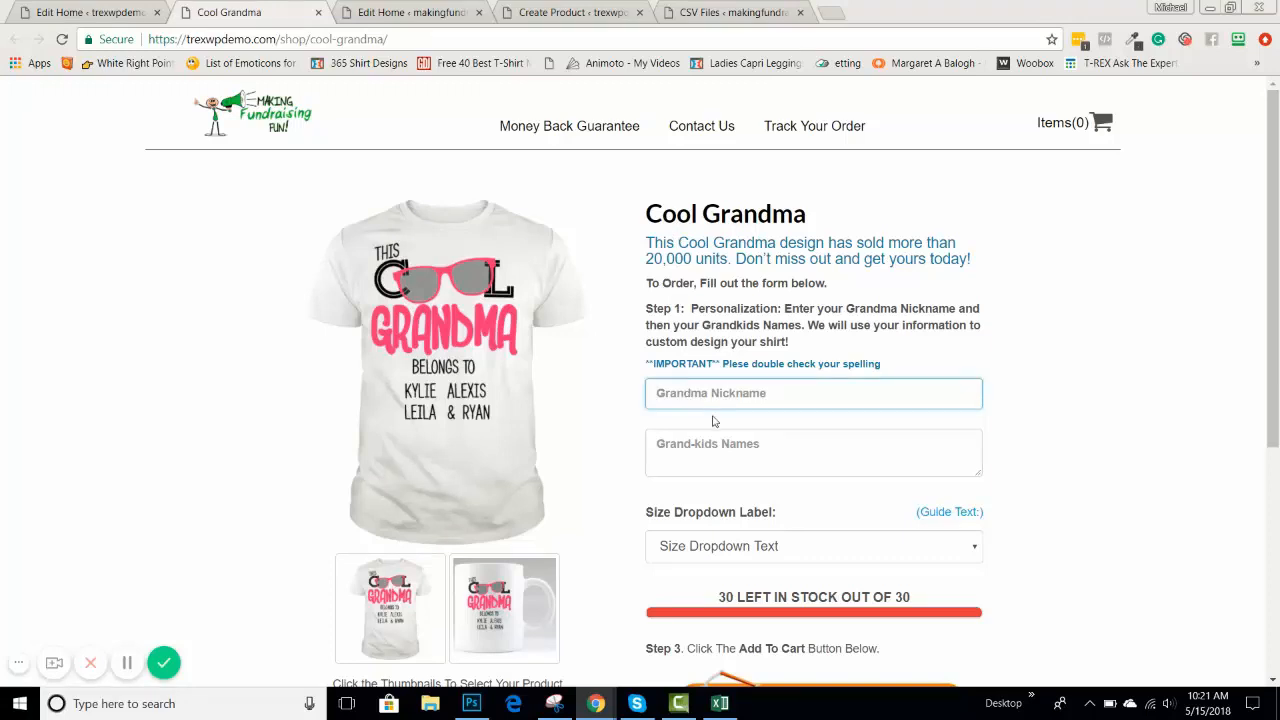
{"action": "left_click", "coordinate": [767, 456]}
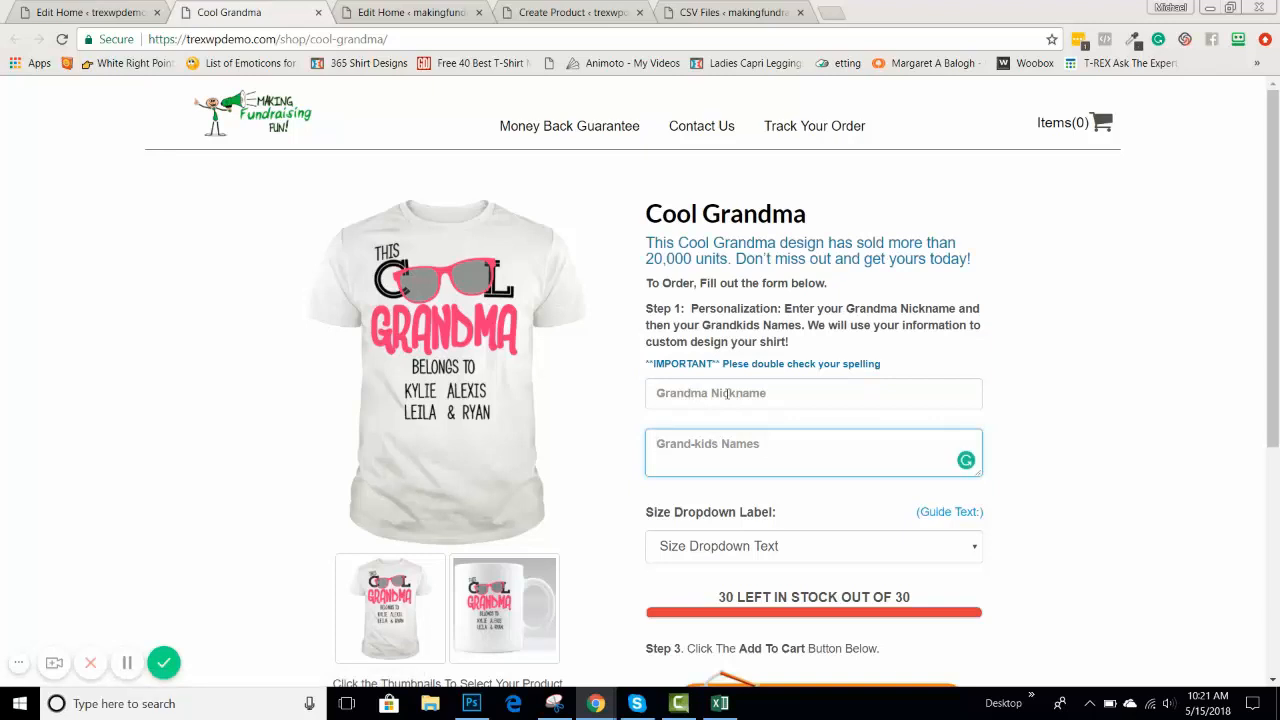
{"action": "left_click", "coordinate": [725, 385]}
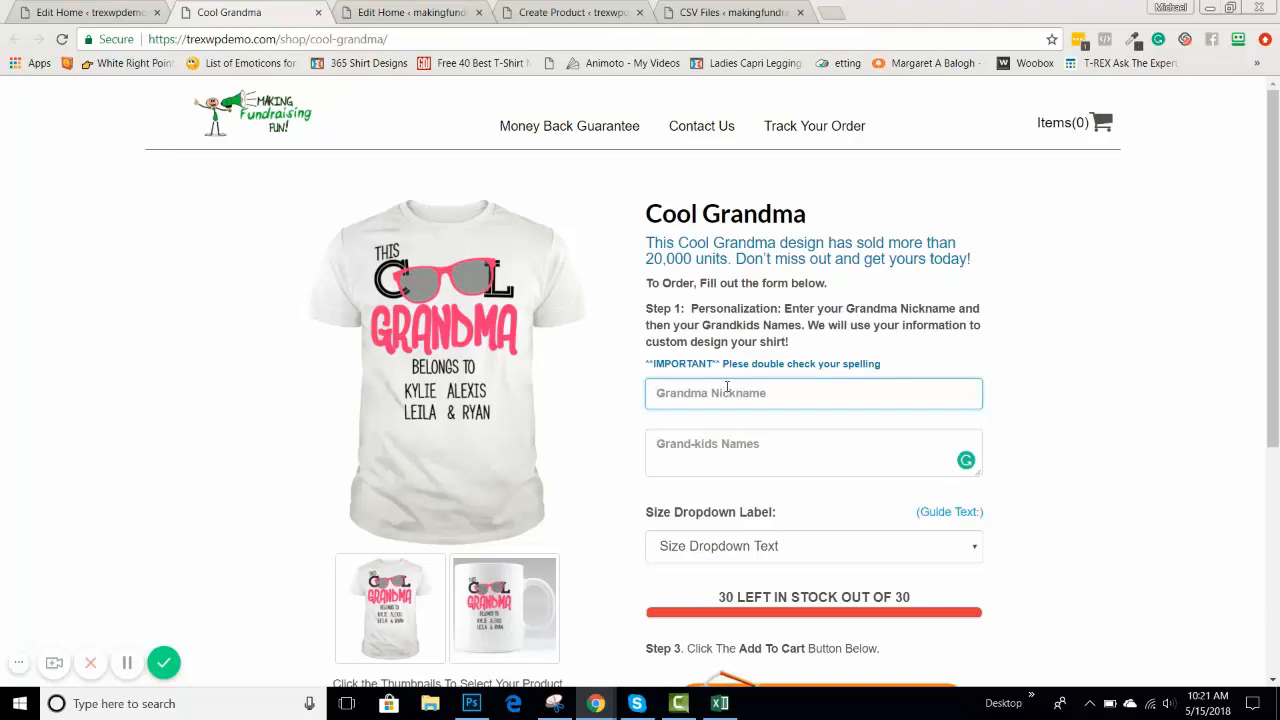
{"action": "type", "text": "Meme"}
{"action": "left_click", "coordinate": [679, 447]}
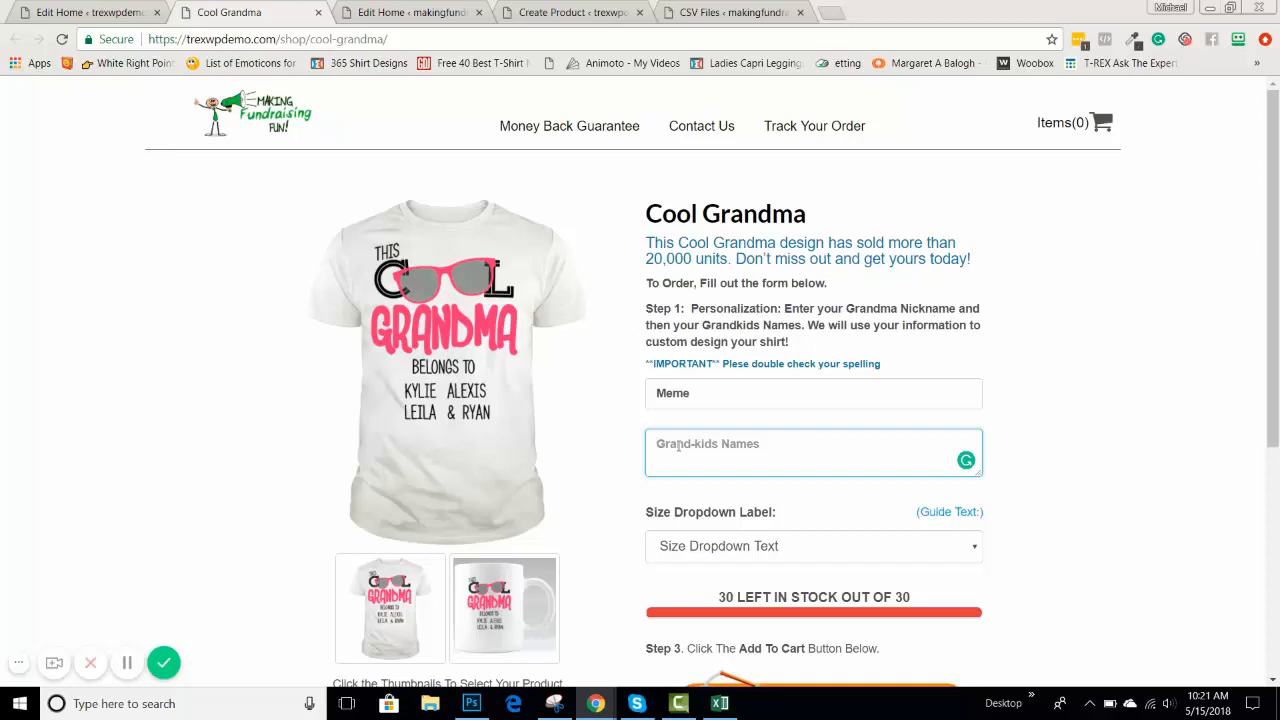
{"action": "type", "text": "Rick, Janie"}
{"action": "key", "text": "BackSpace"}
{"action": "type", "text": "ne,"}
Step: Check the form fields and available Supplier Email choices of the Cool Grandma Black Tee product on trexwpdemo
{"action": "left_click", "coordinate": [413, 13]}
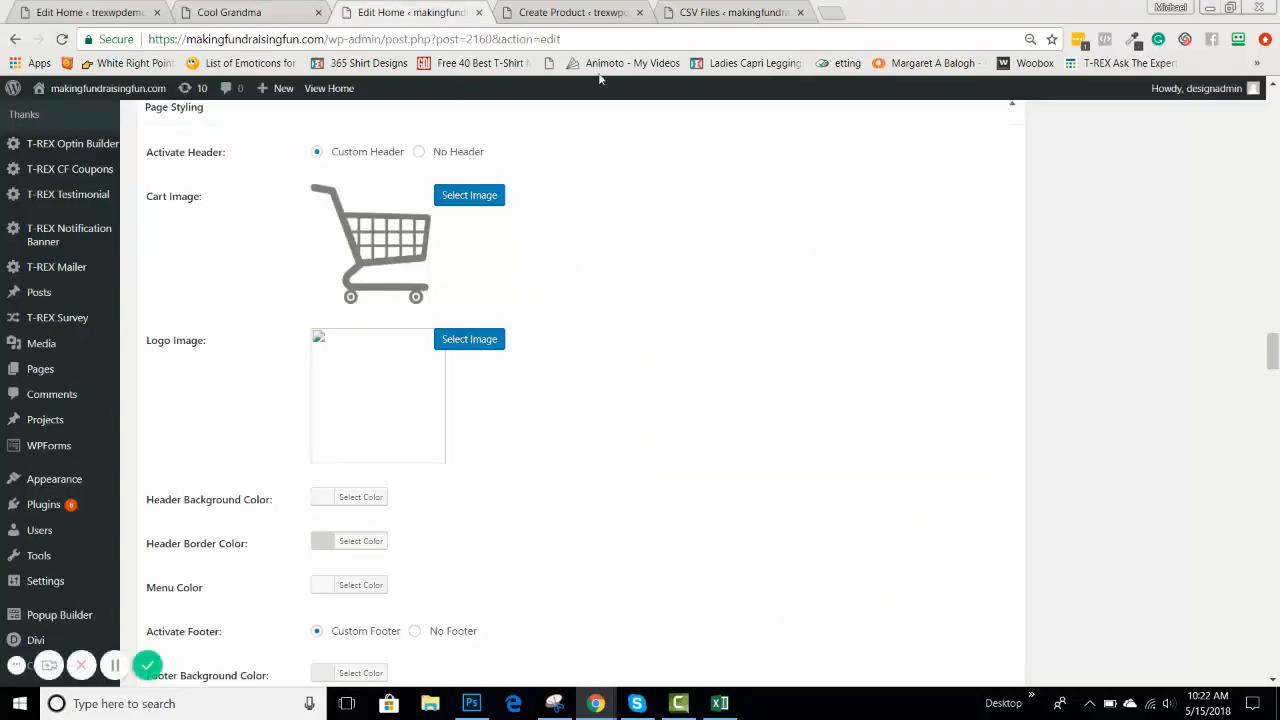
{"action": "left_click", "coordinate": [572, 14]}
{"action": "scroll", "coordinate": [569, 332], "scroll_direction": "up", "scroll_amount": 4}
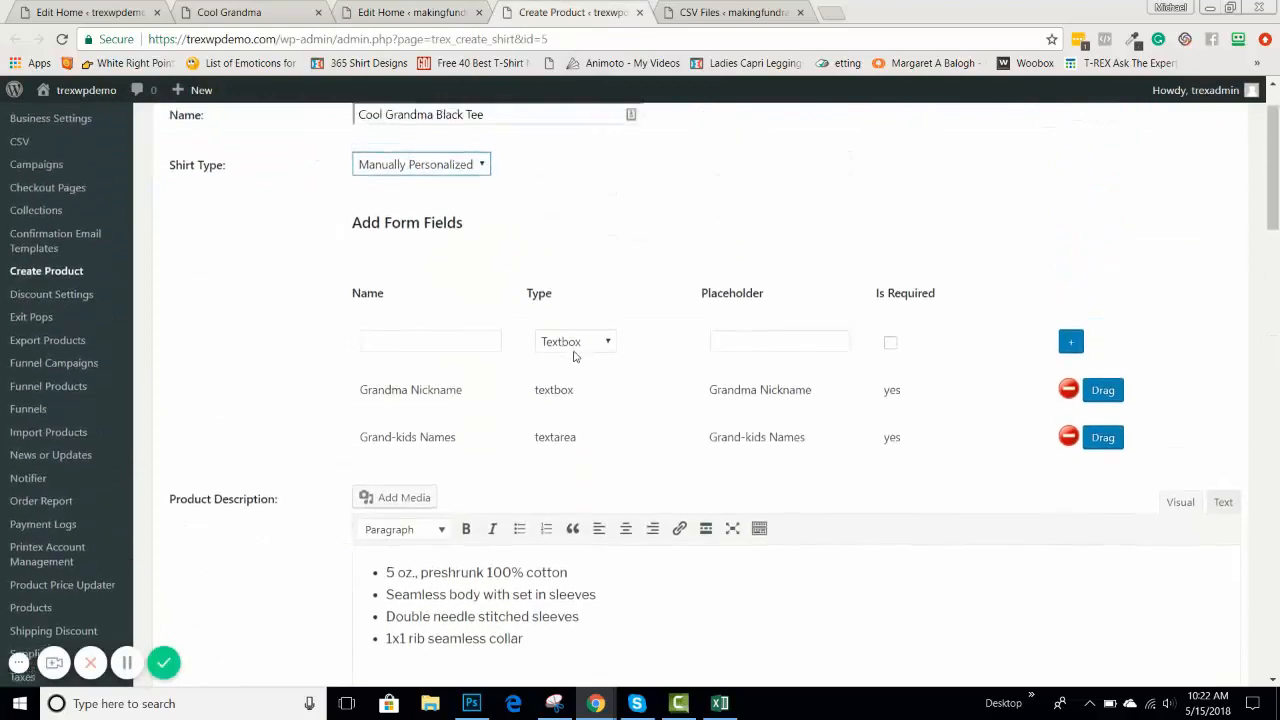
{"action": "scroll", "coordinate": [583, 354], "scroll_direction": "down", "scroll_amount": 8}
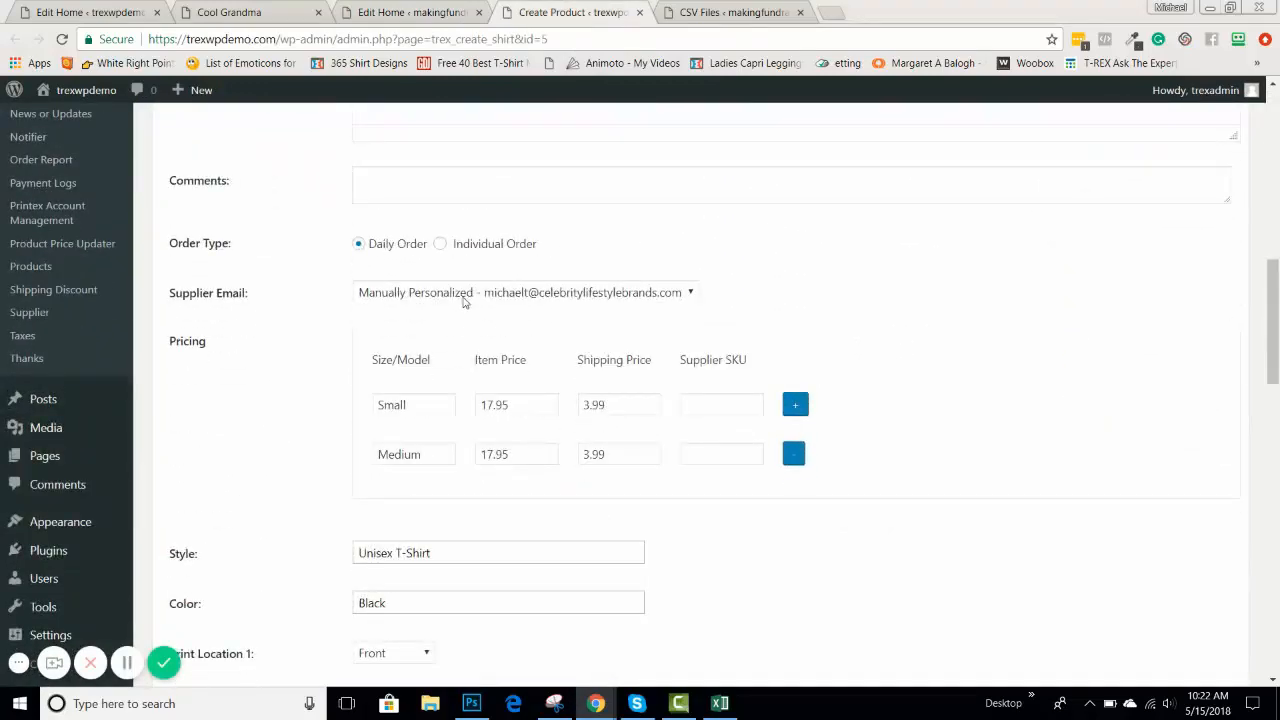
{"action": "left_click", "coordinate": [558, 300]}
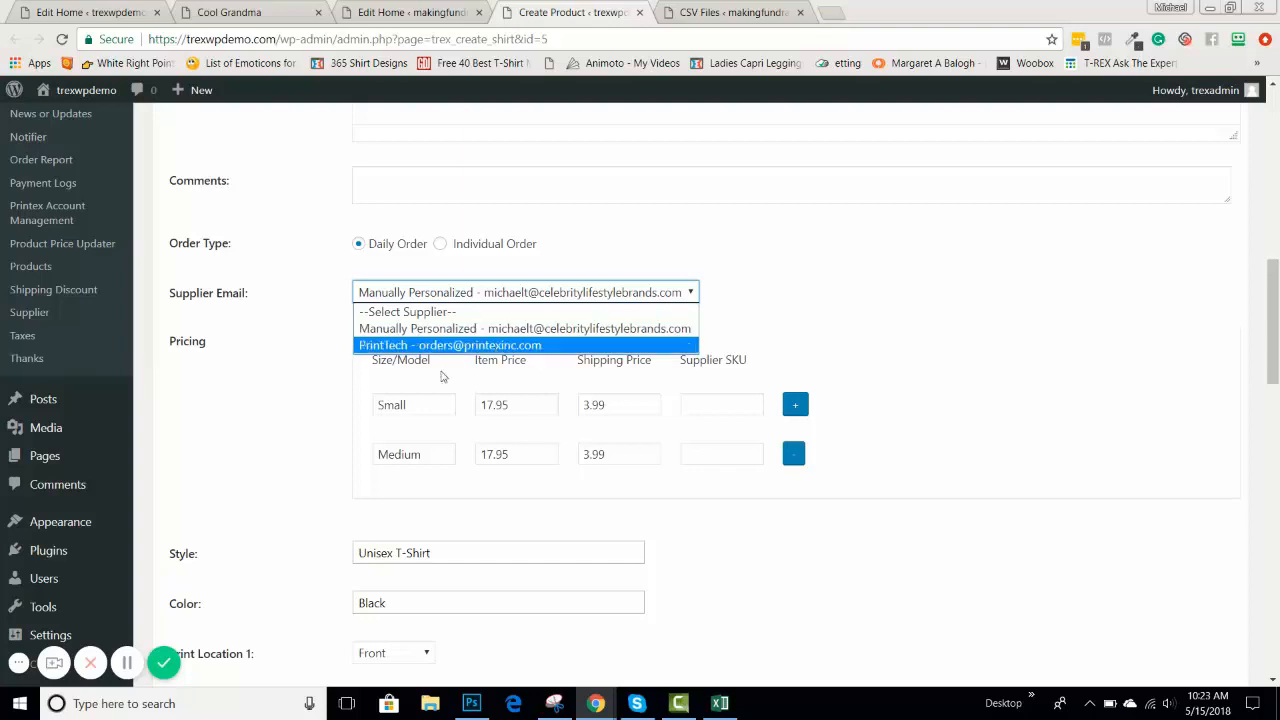
{"action": "left_click", "coordinate": [131, 669]}
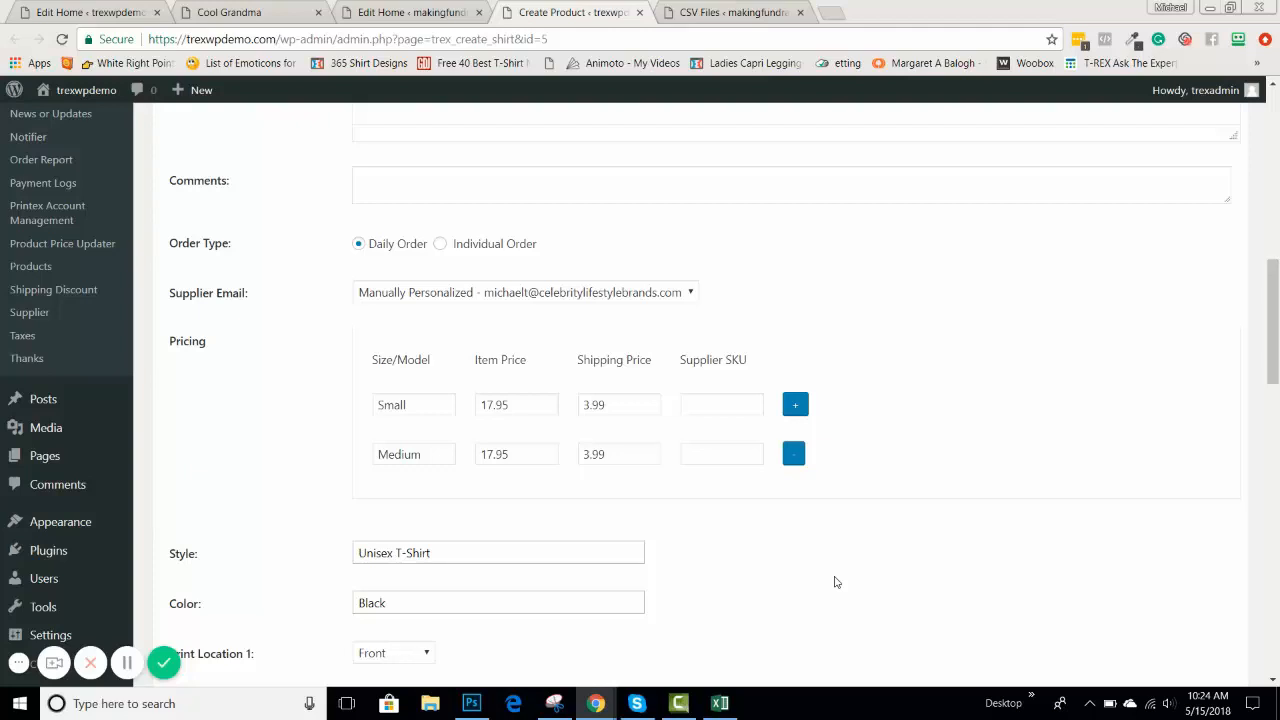
Step: Switch to the Printex Manually Personalized order CSV in Excel and inspect the File url link in cell Q2
{"action": "left_click", "coordinate": [720, 704]}
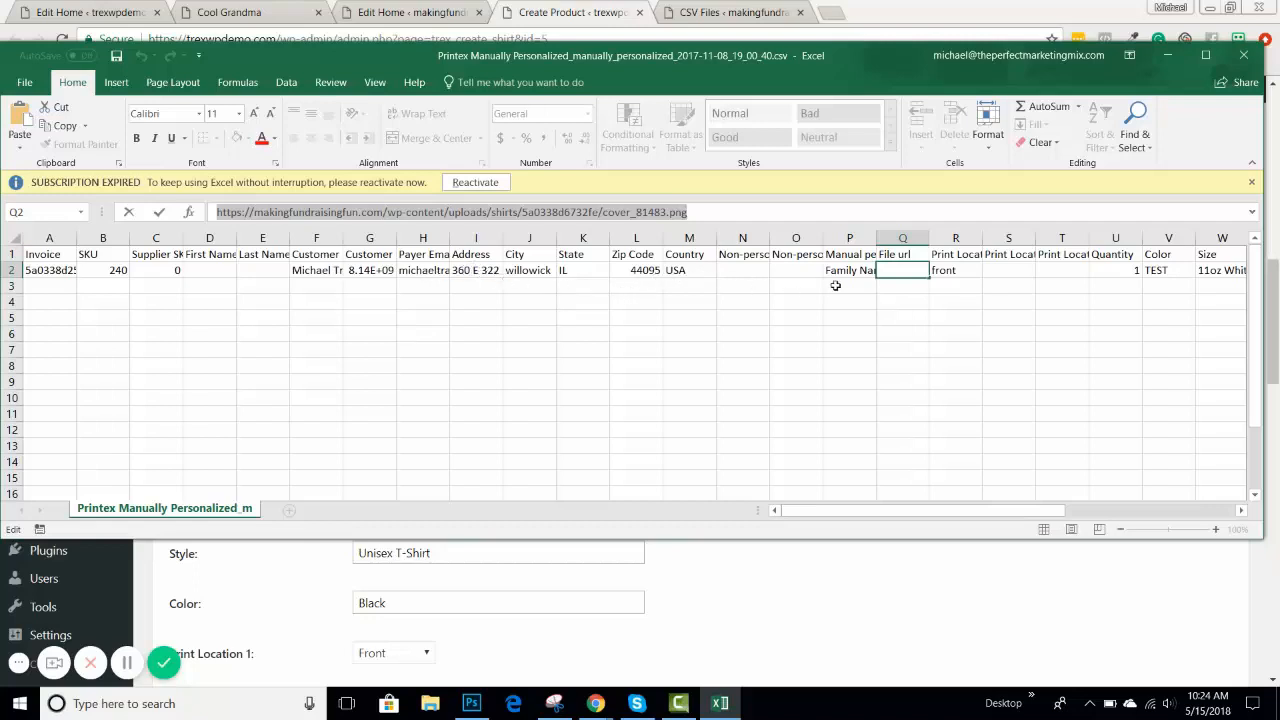
{"action": "left_click", "coordinate": [832, 318]}
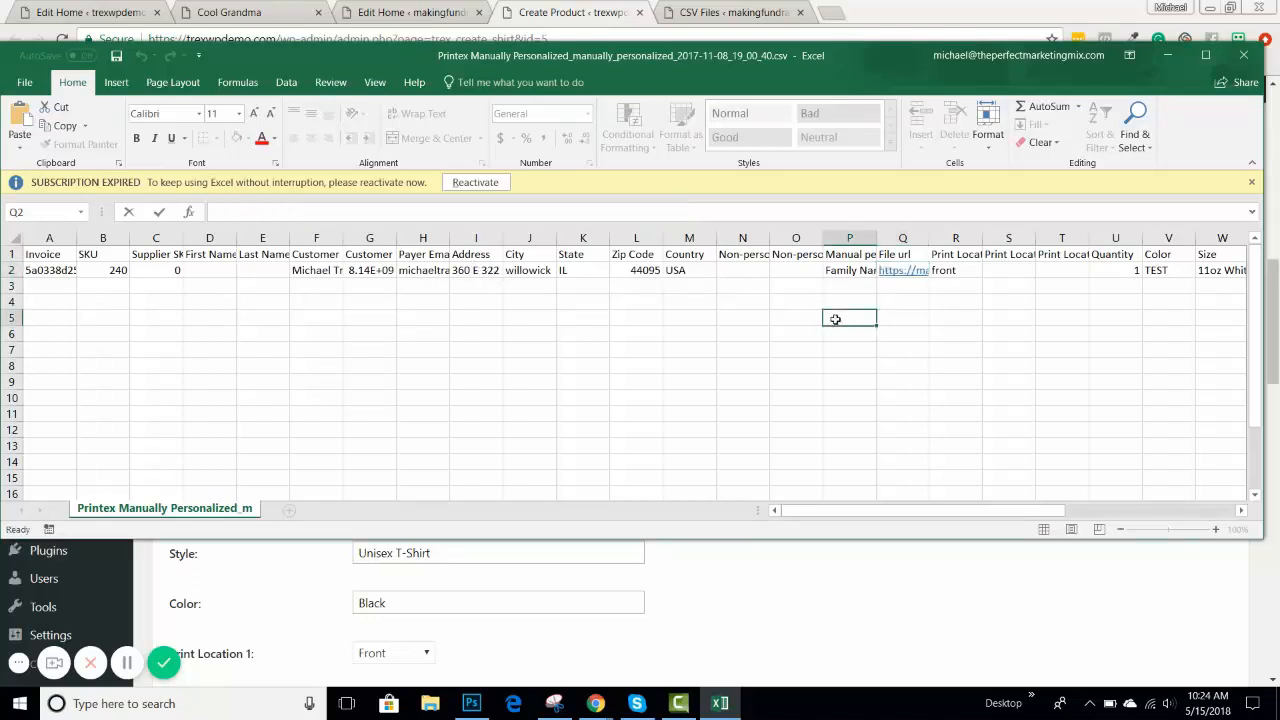
{"action": "left_click", "coordinate": [905, 273]}
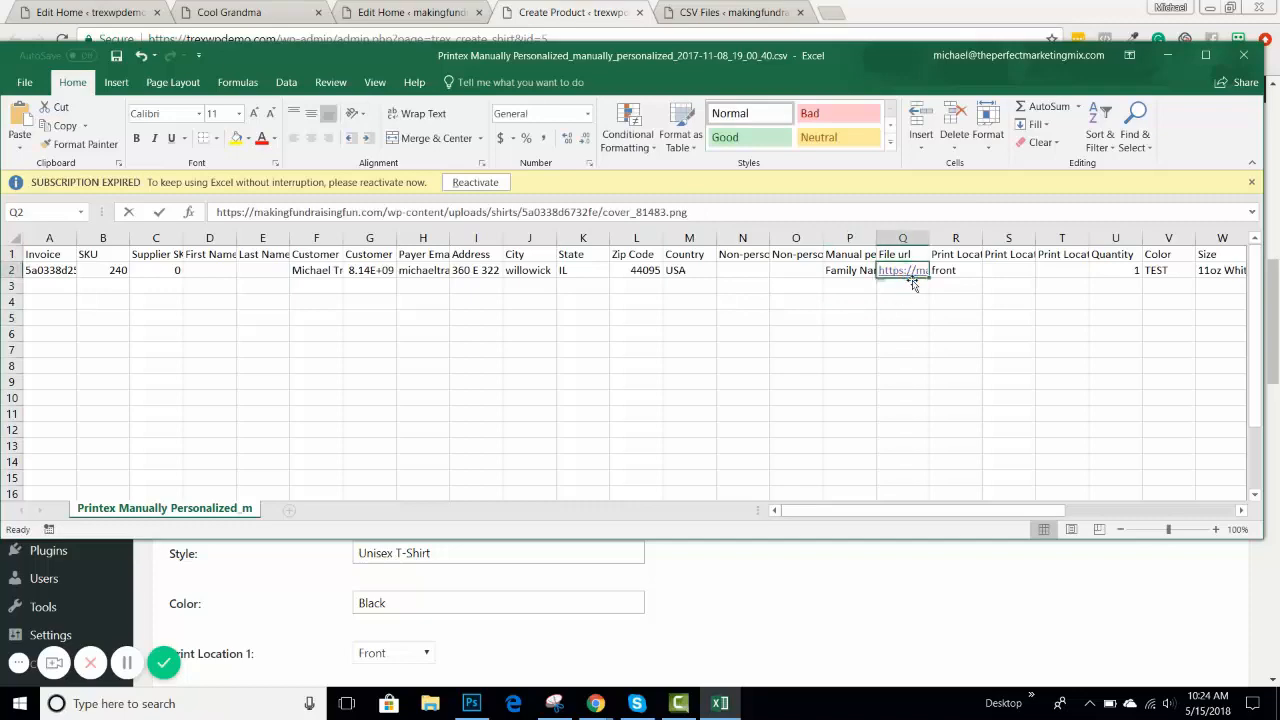
{"action": "left_click", "coordinate": [1165, 58]}
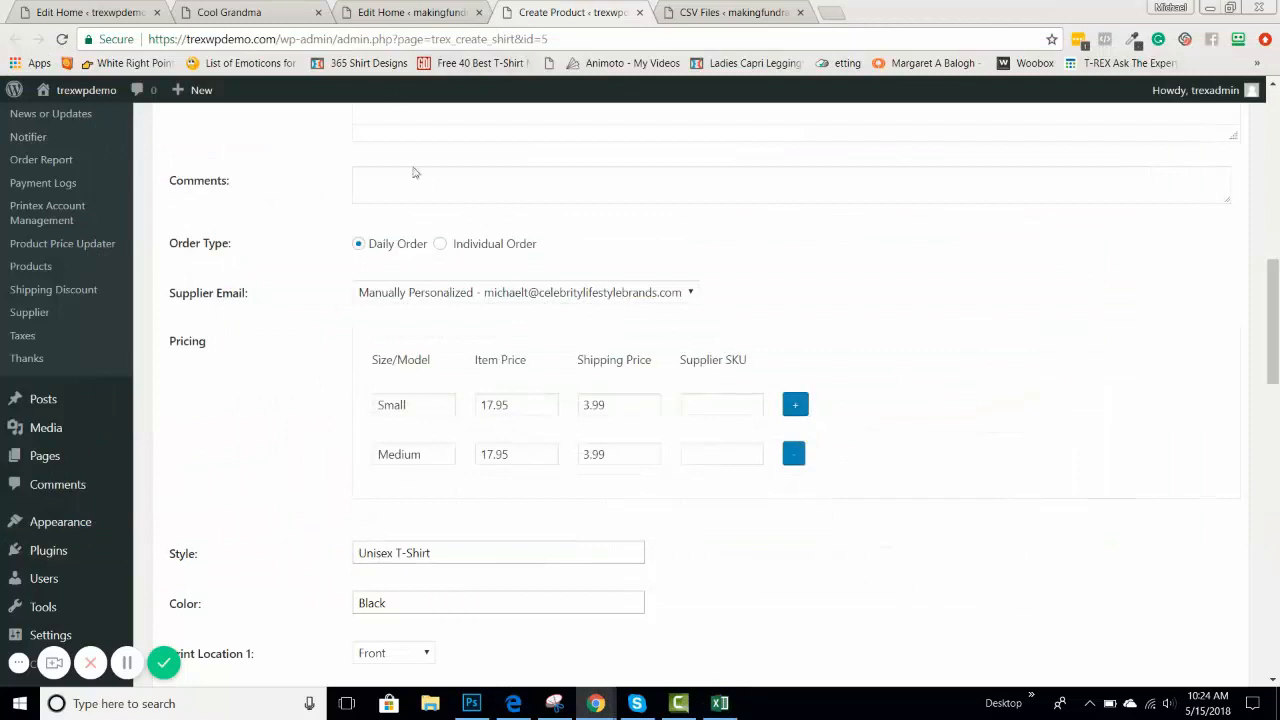
Step: Examine the product's Printex Image setting and the order CSV's manual personalization data in cell P2
{"action": "scroll", "coordinate": [428, 219], "scroll_direction": "down", "scroll_amount": 3}
{"action": "scroll", "coordinate": [428, 219], "scroll_direction": "down", "scroll_amount": 3}
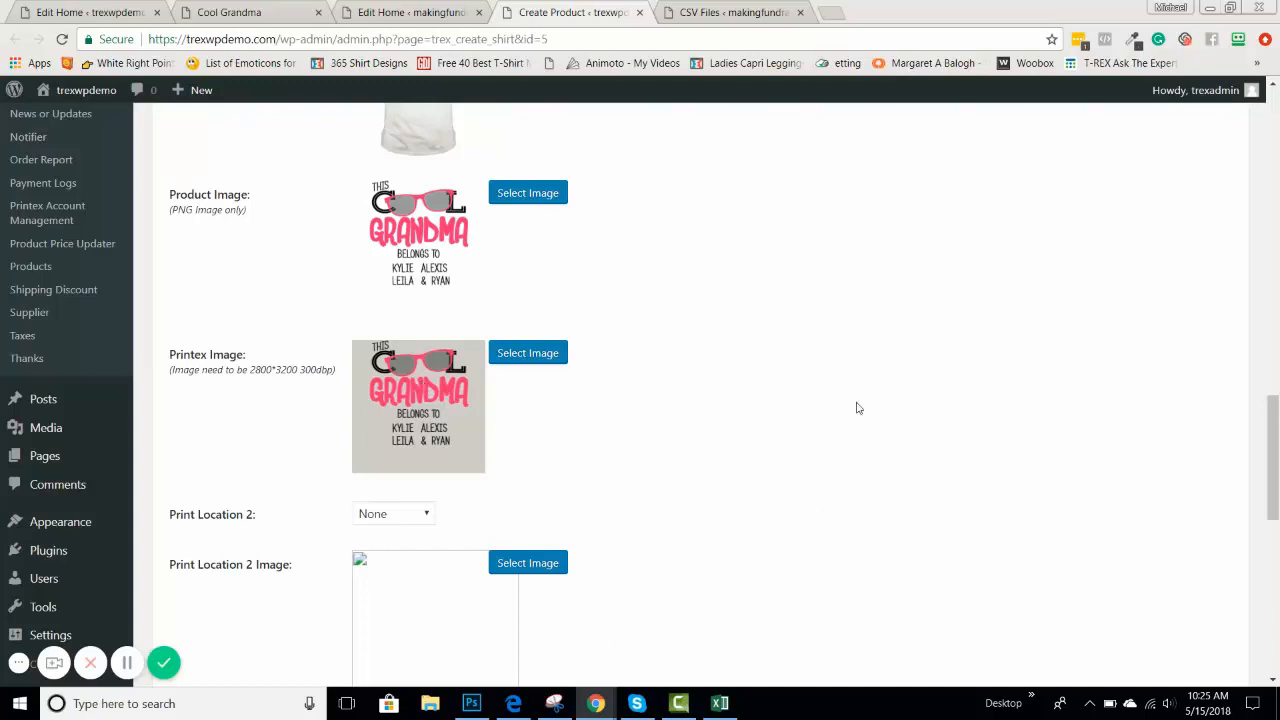
{"action": "left_click", "coordinate": [718, 704]}
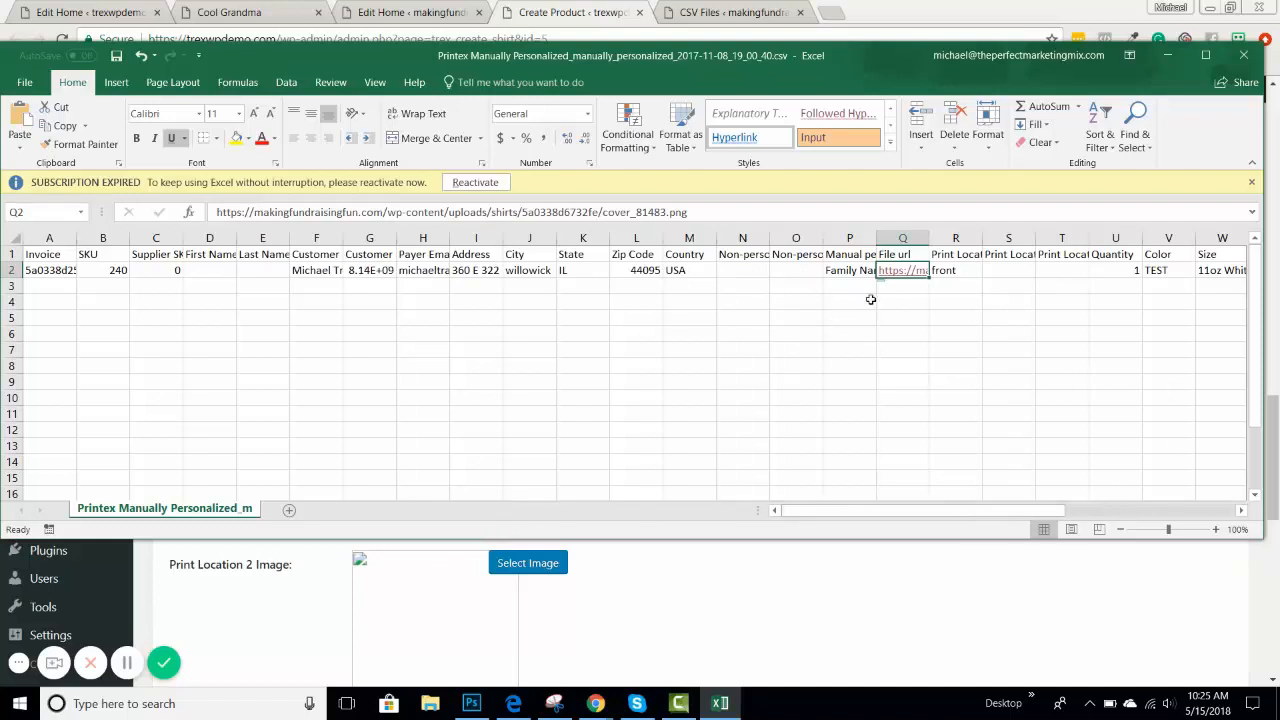
{"action": "left_click", "coordinate": [843, 273]}
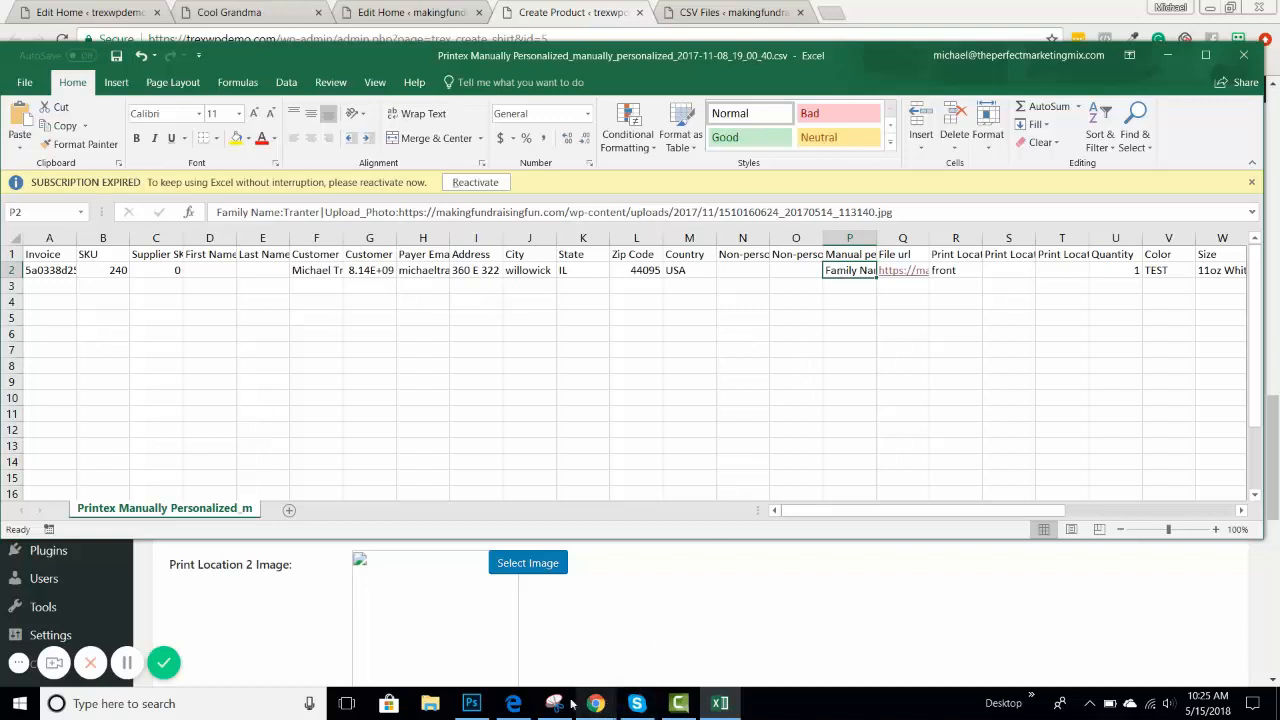
{"action": "mouse_move", "coordinate": [646, 710]}
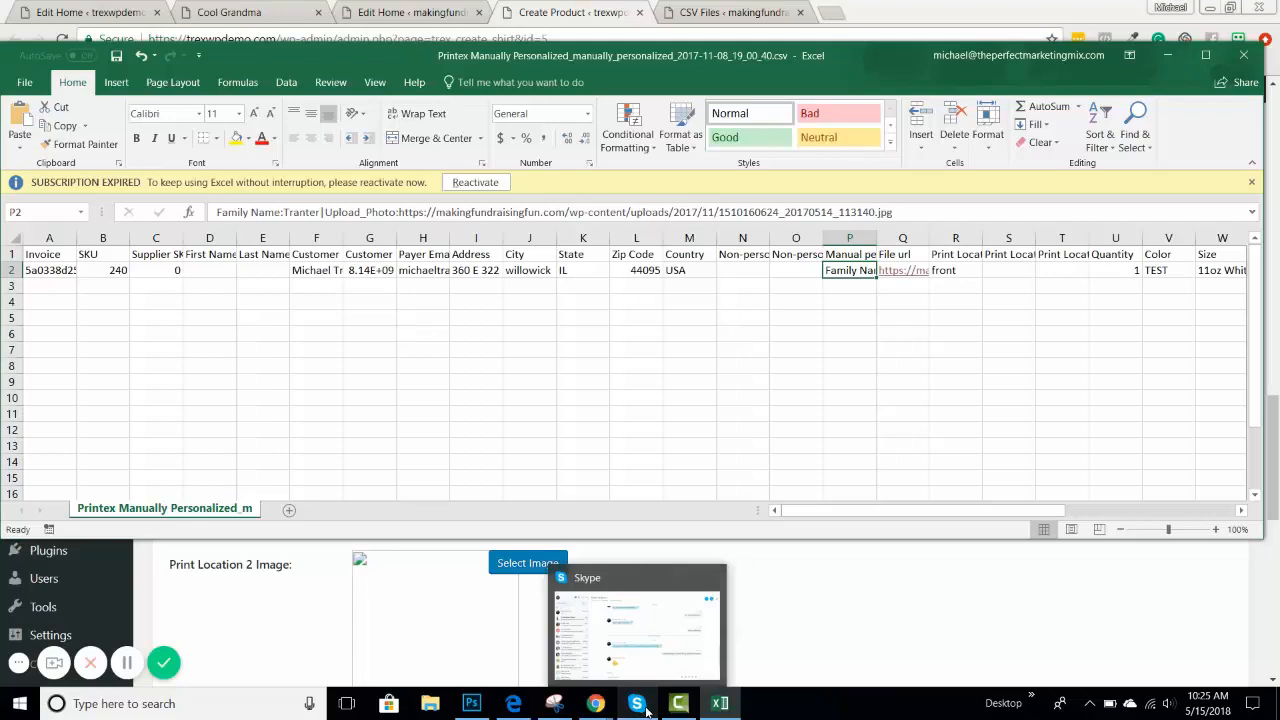
Step: Switch to Photoshop and replace the pink GRAM text in USE COOL GRANDMA WHITE.psd with "MEME"
{"action": "left_click", "coordinate": [472, 706]}
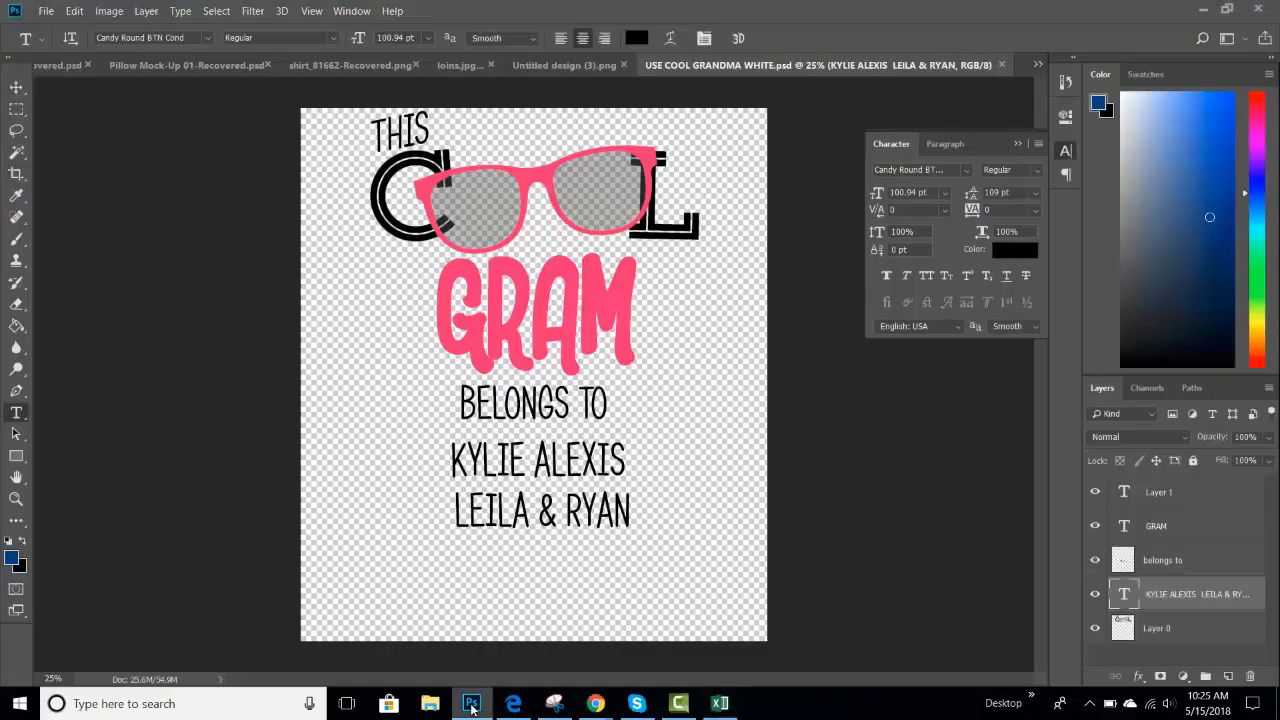
{"action": "left_click", "coordinate": [1020, 144]}
{"action": "left_click", "coordinate": [1193, 535]}
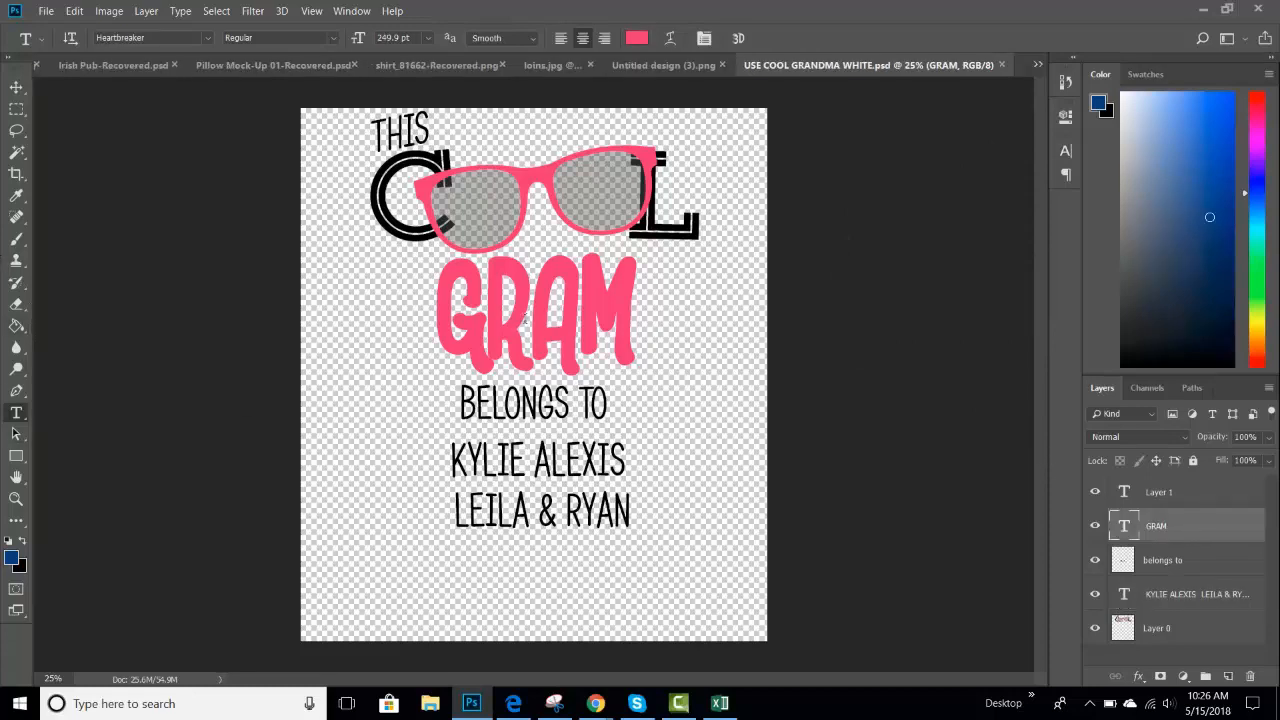
{"action": "left_click", "coordinate": [523, 318]}
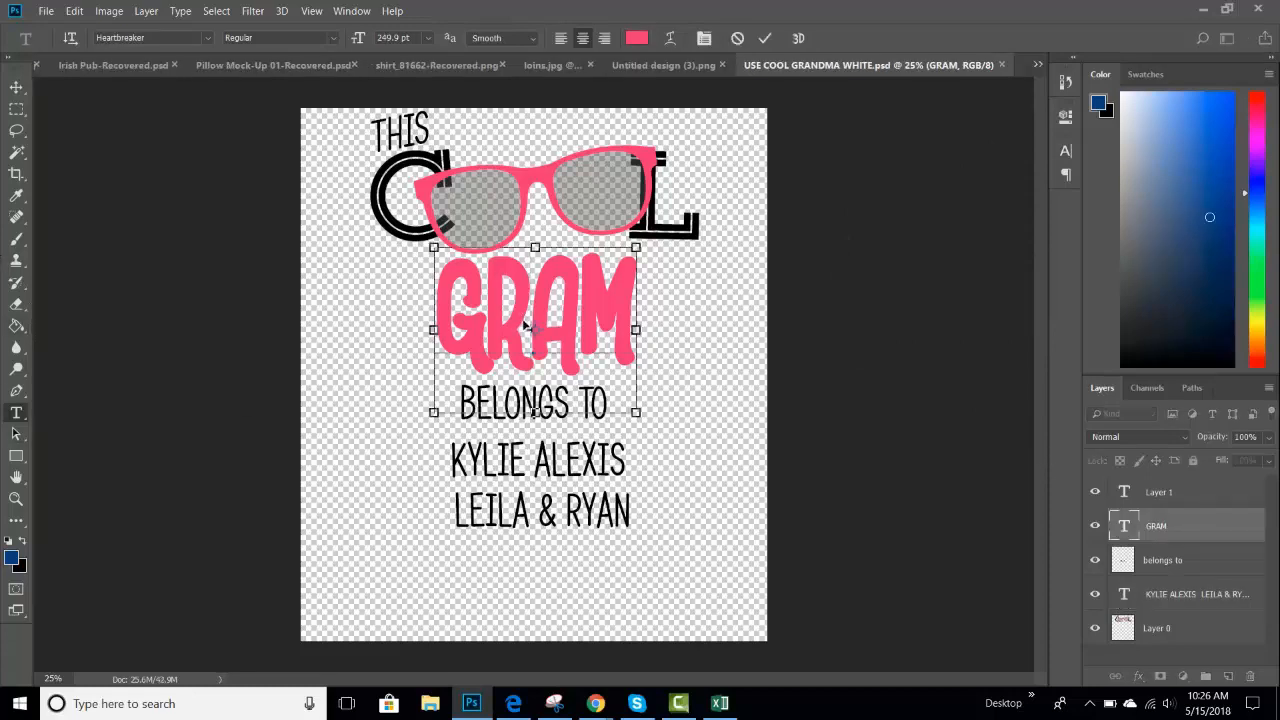
{"action": "key", "text": "ctrl+a"}
{"action": "type", "text": "MEME"}
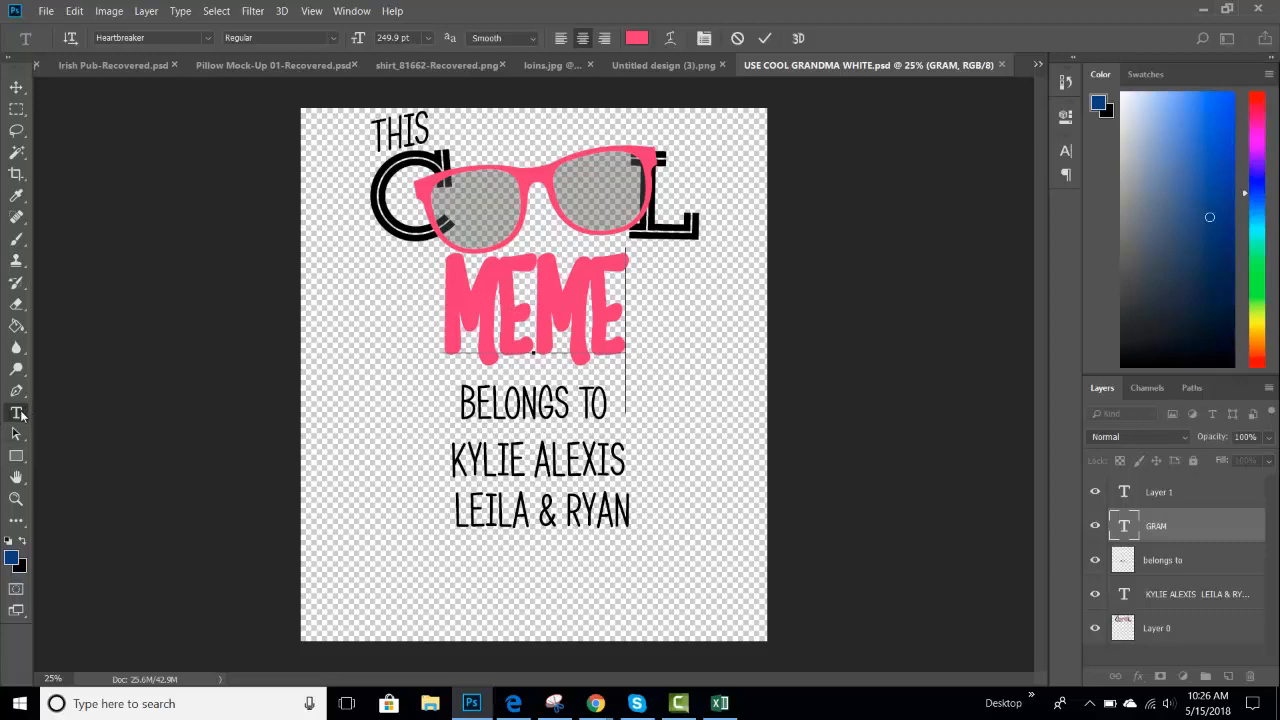
Step: Replace the names under BELONGS TO with the four personalization names from the order, two on each line
{"action": "left_click", "coordinate": [1195, 596]}
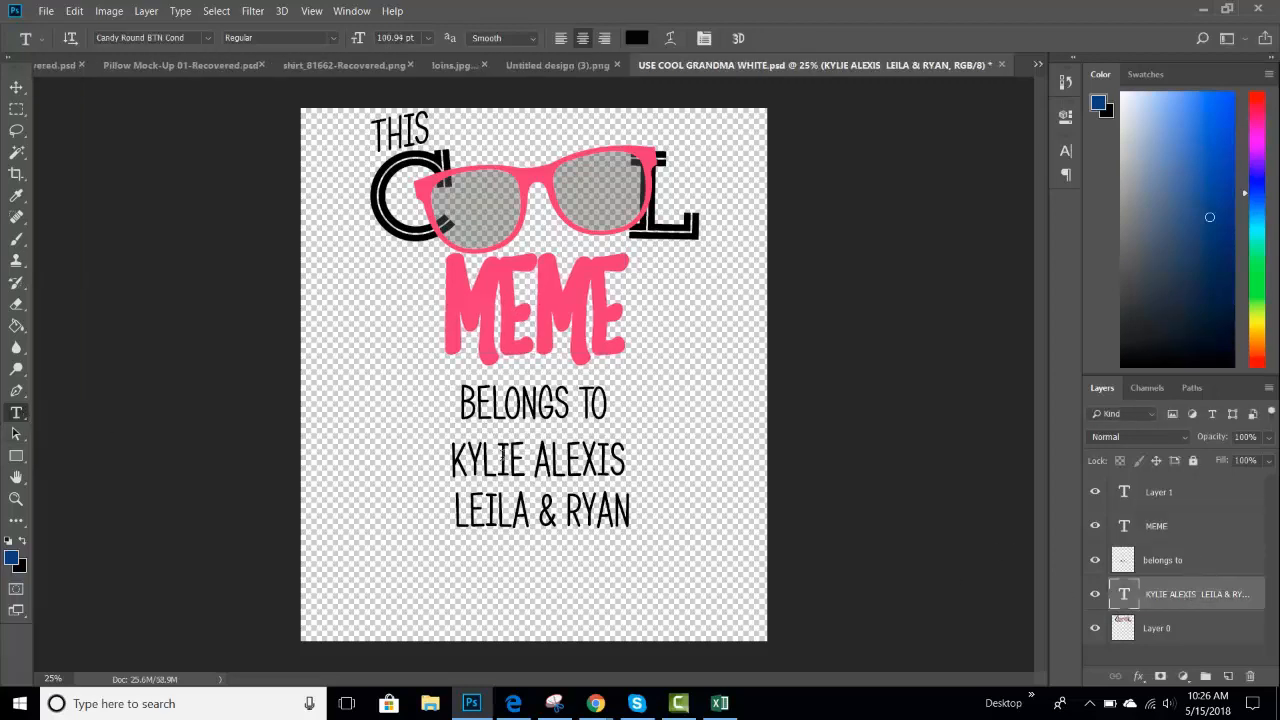
{"action": "left_click_drag", "start_coordinate": [455, 450], "coordinate": [648, 510]}
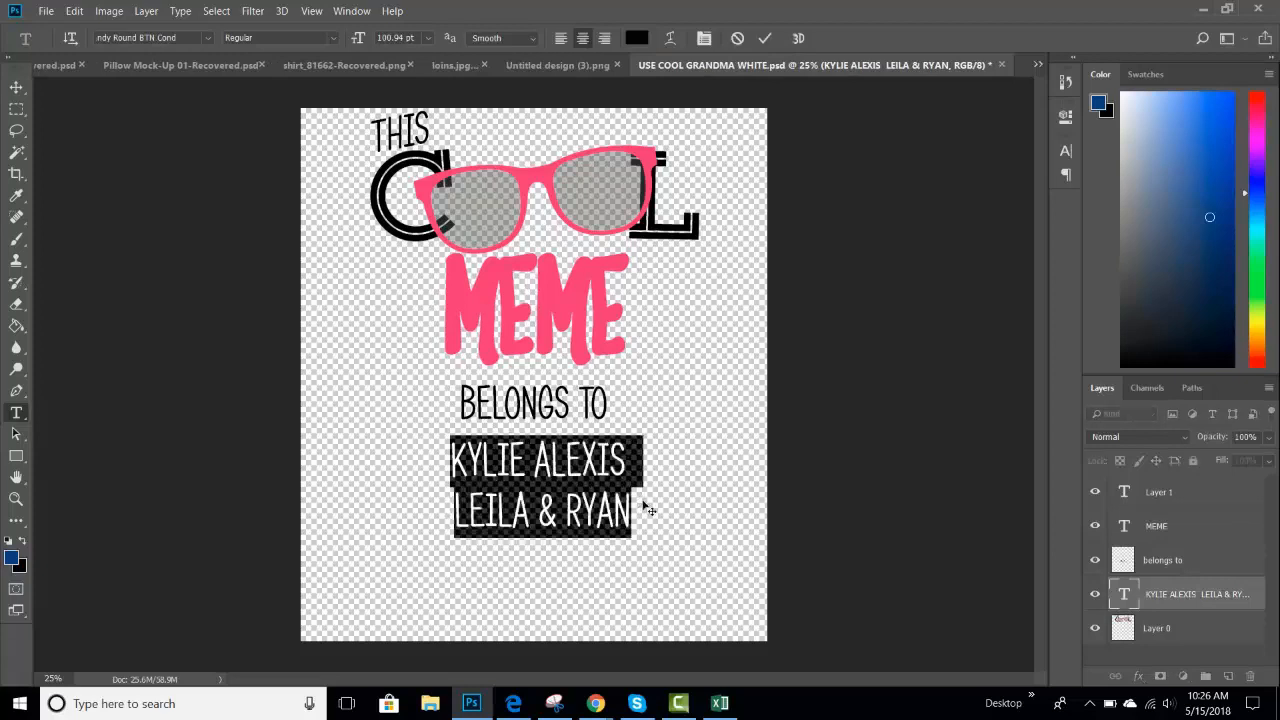
{"action": "type", "text": "Jo"}
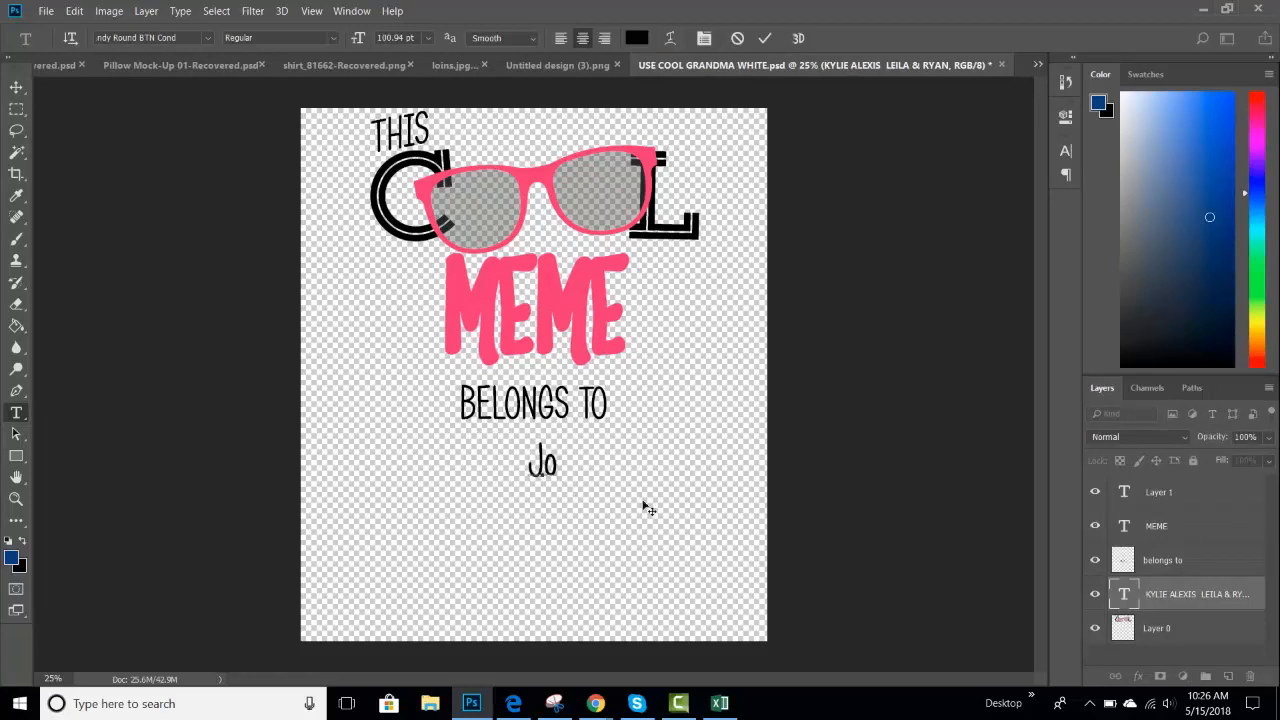
{"action": "key", "text": "BackSpace"}
{"action": "type", "text": "oshua"}
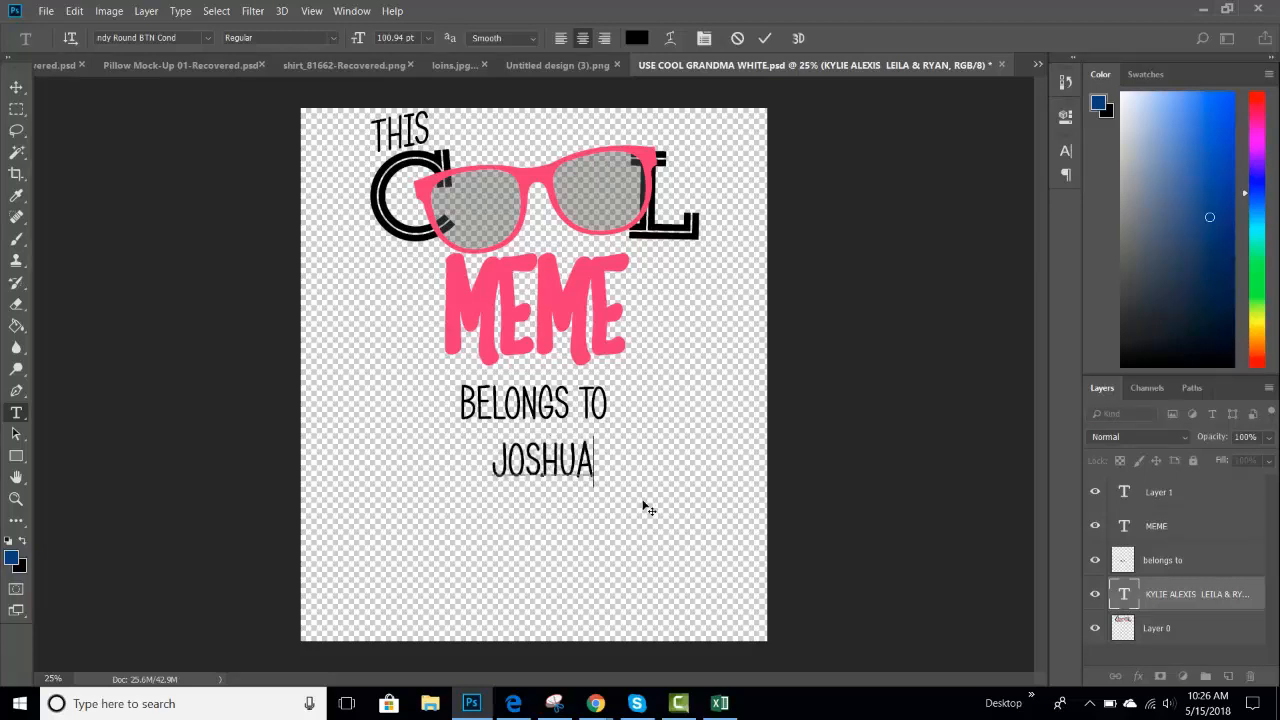
{"action": "type", "text": "."}
{"action": "key", "text": "BackSpace"}
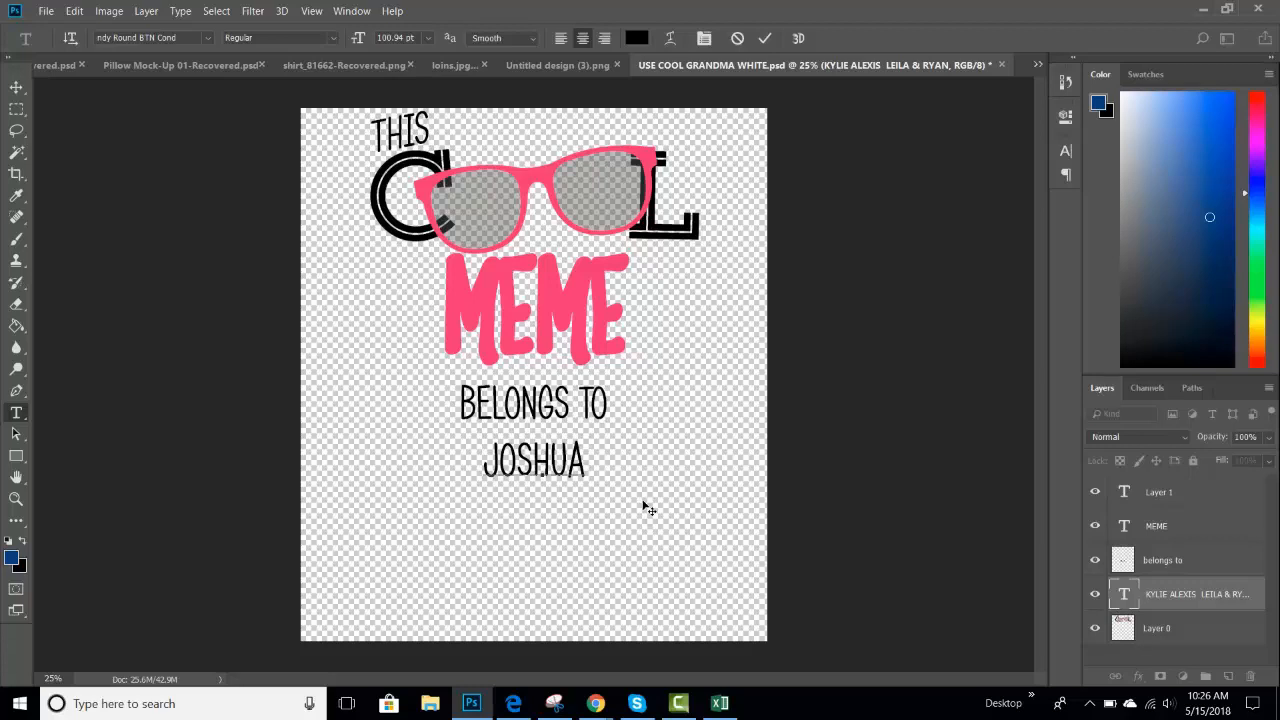
{"action": "type", "text": ".MICHAEL"}
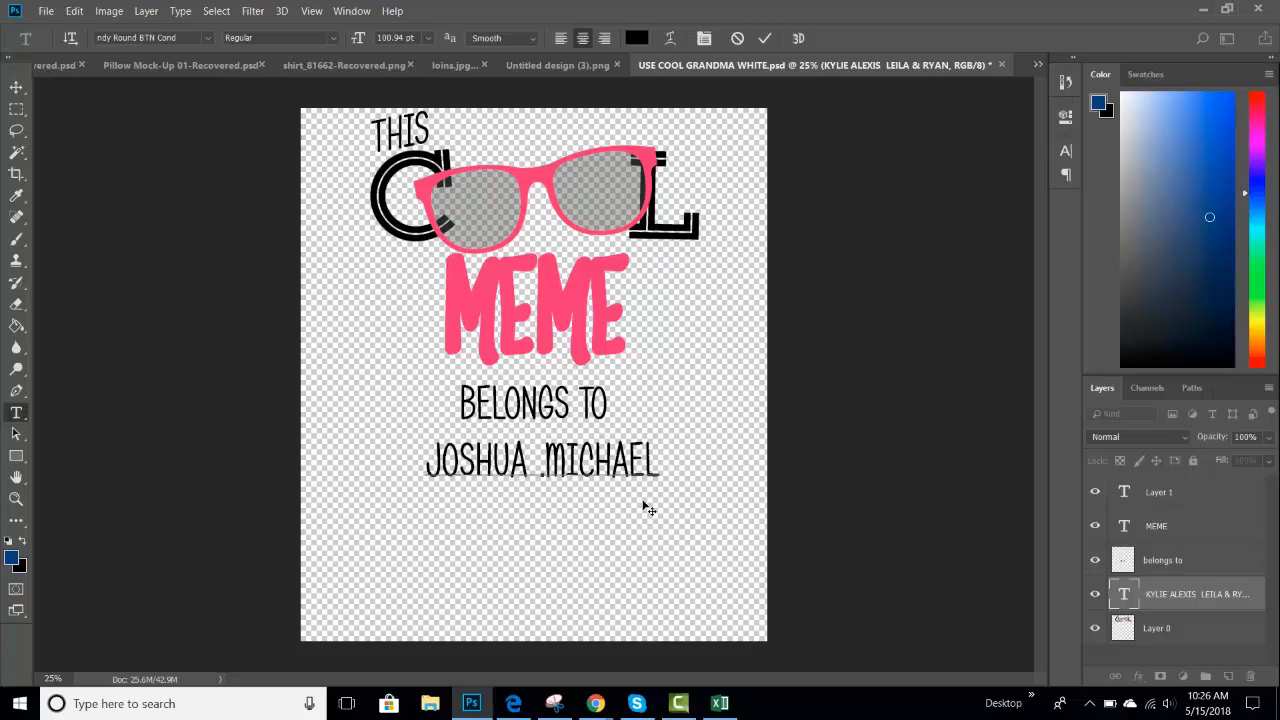
{"action": "key", "text": "Return"}
{"action": "type", "text": "NOAH"}
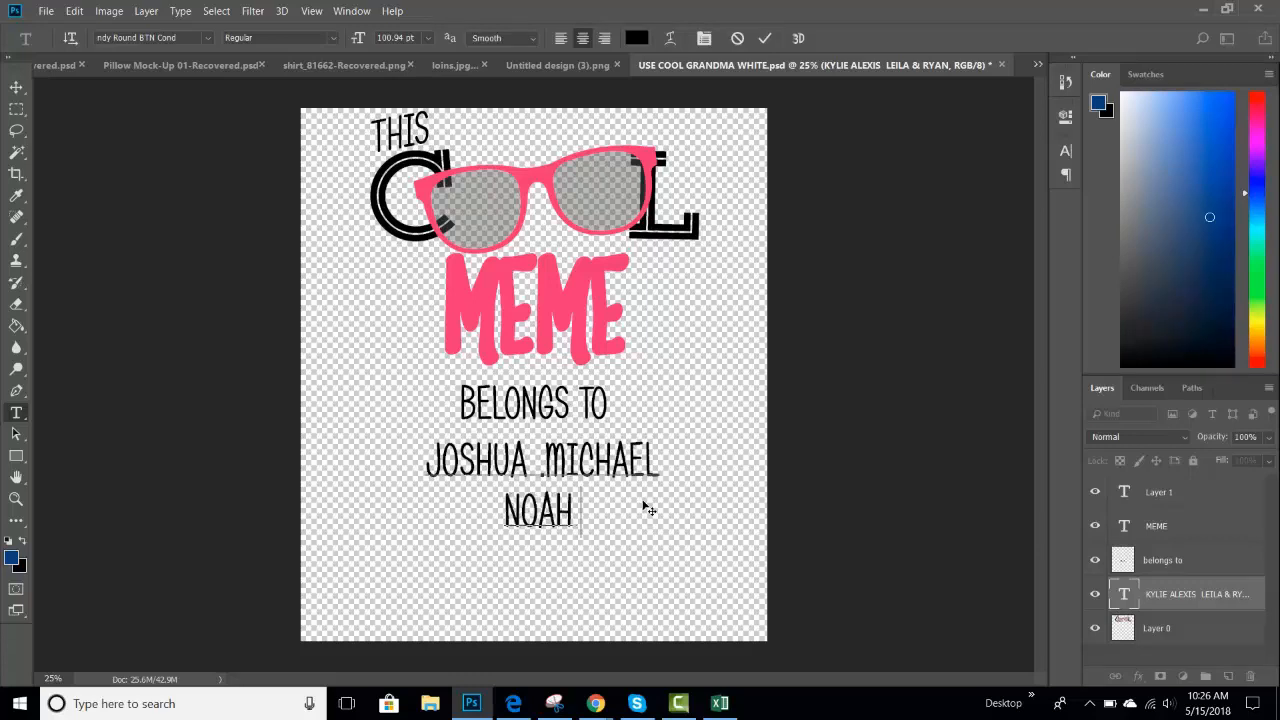
{"action": "type", "text": "  GRAC"}
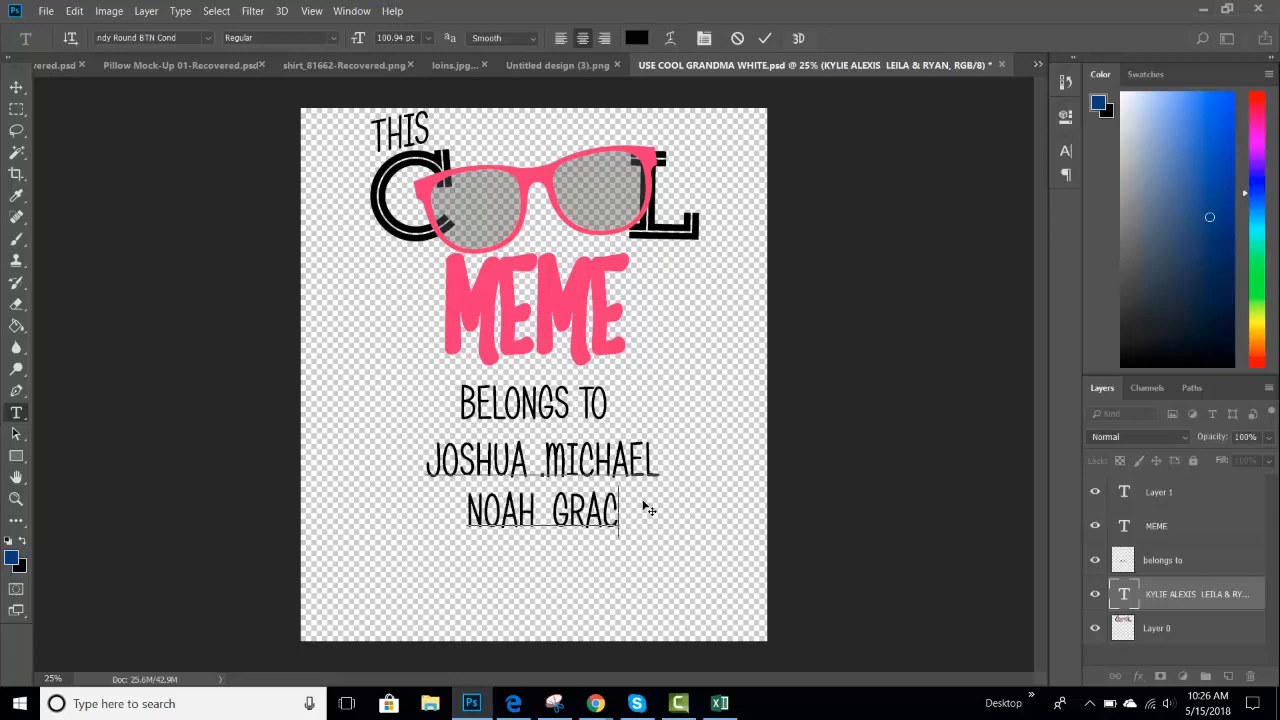
{"action": "type", "text": "EY"}
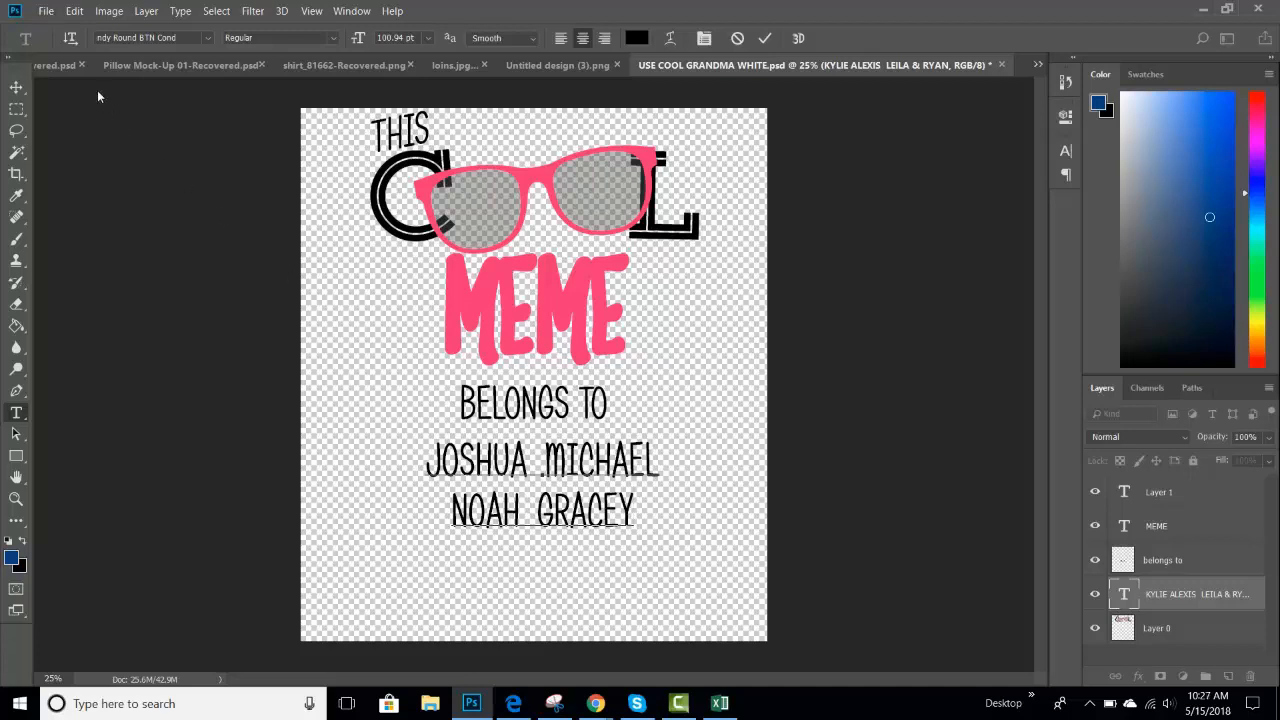
Step: Start saving the personalized artwork as a new file and select the base file name, excluding its extension, for replacement
{"action": "left_click", "coordinate": [46, 12]}
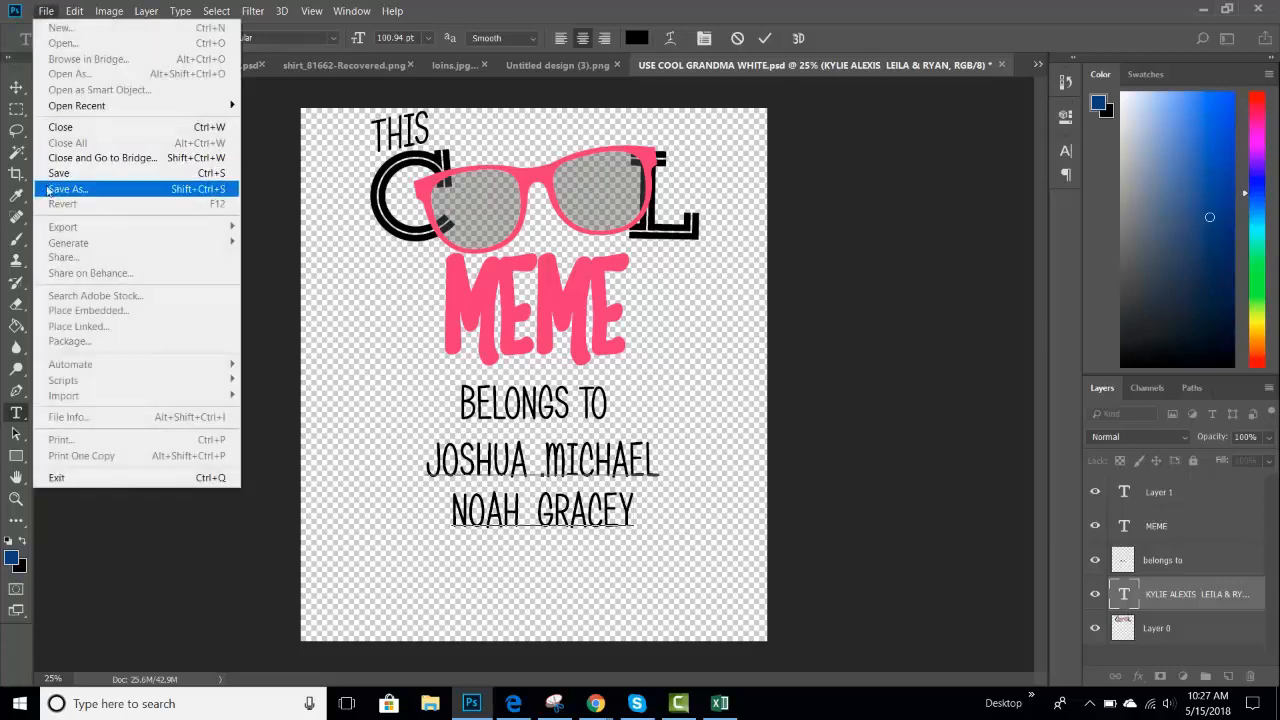
{"action": "left_click", "coordinate": [48, 190]}
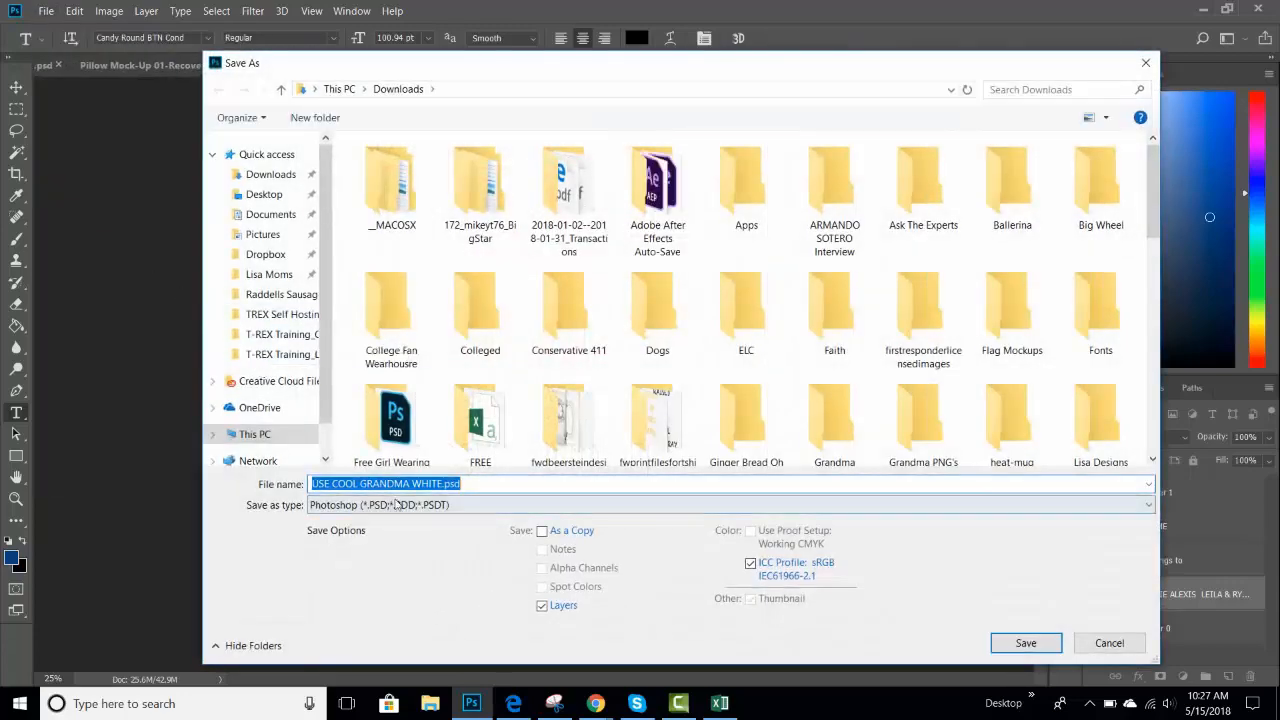
{"action": "left_click_drag", "start_coordinate": [440, 483], "coordinate": [308, 468]}
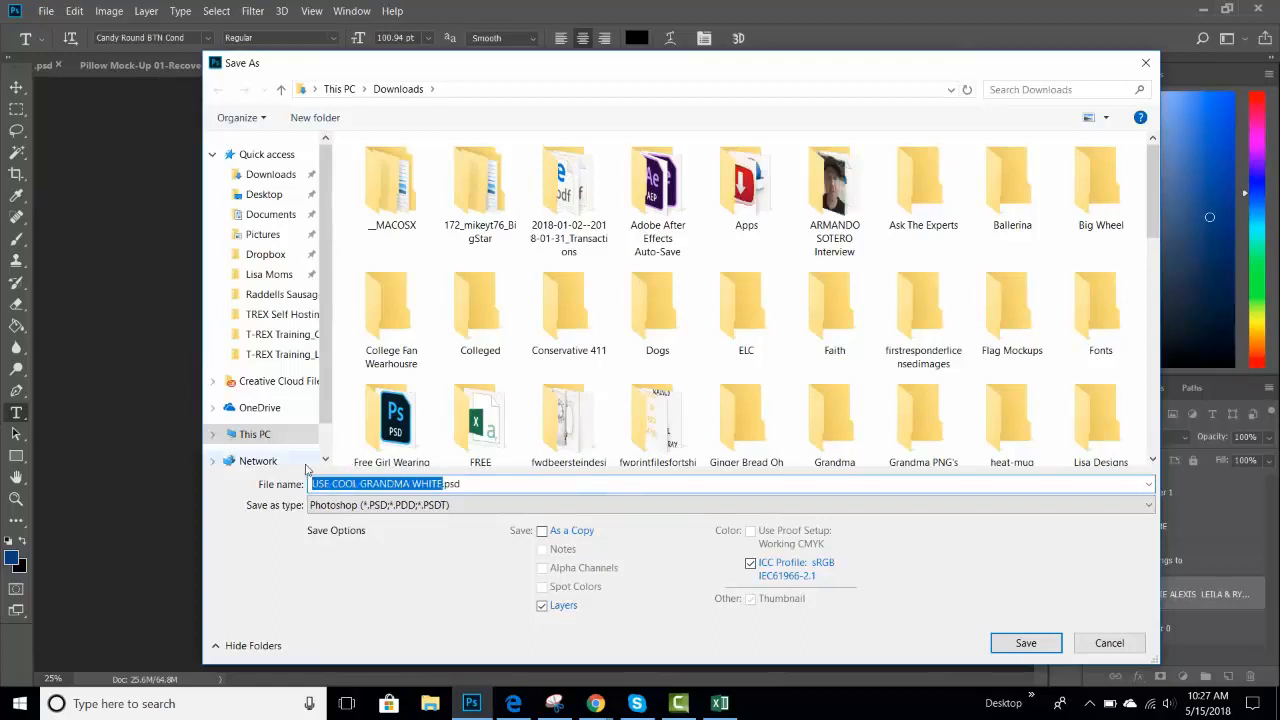
{"action": "type", "text": "cOOL gRANDMA"}
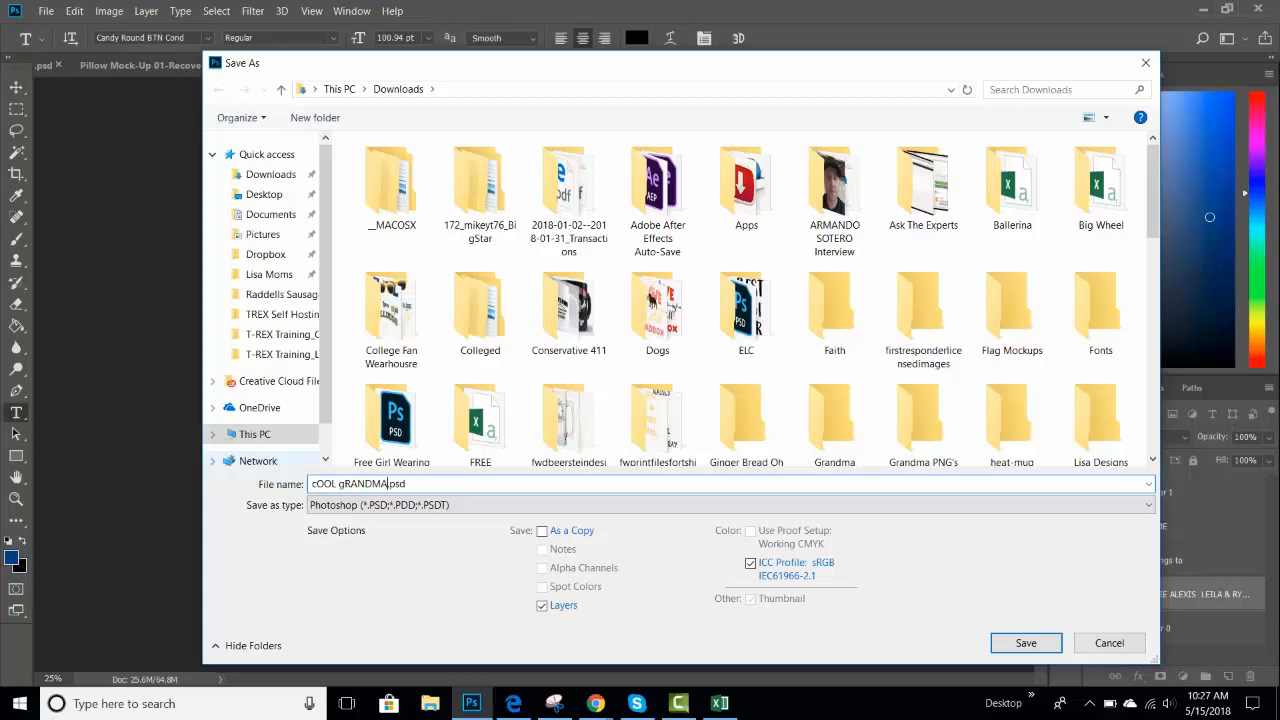
{"action": "key", "text": "BackSpace"}
{"action": "key", "text": "BackSpace"}
{"action": "key", "text": "BackSpace"}
{"action": "key", "text": "BackSpace"}
{"action": "key", "text": "BackSpace"}
{"action": "key", "text": "BackSpace"}
{"action": "key", "text": "BackSpace"}
{"action": "key", "text": "BackSpace"}
{"action": "key", "text": "BackSpace"}
{"action": "key", "text": "BackSpace"}
{"action": "key", "text": "BackSpace"}
{"action": "key", "text": "BackSpace"}
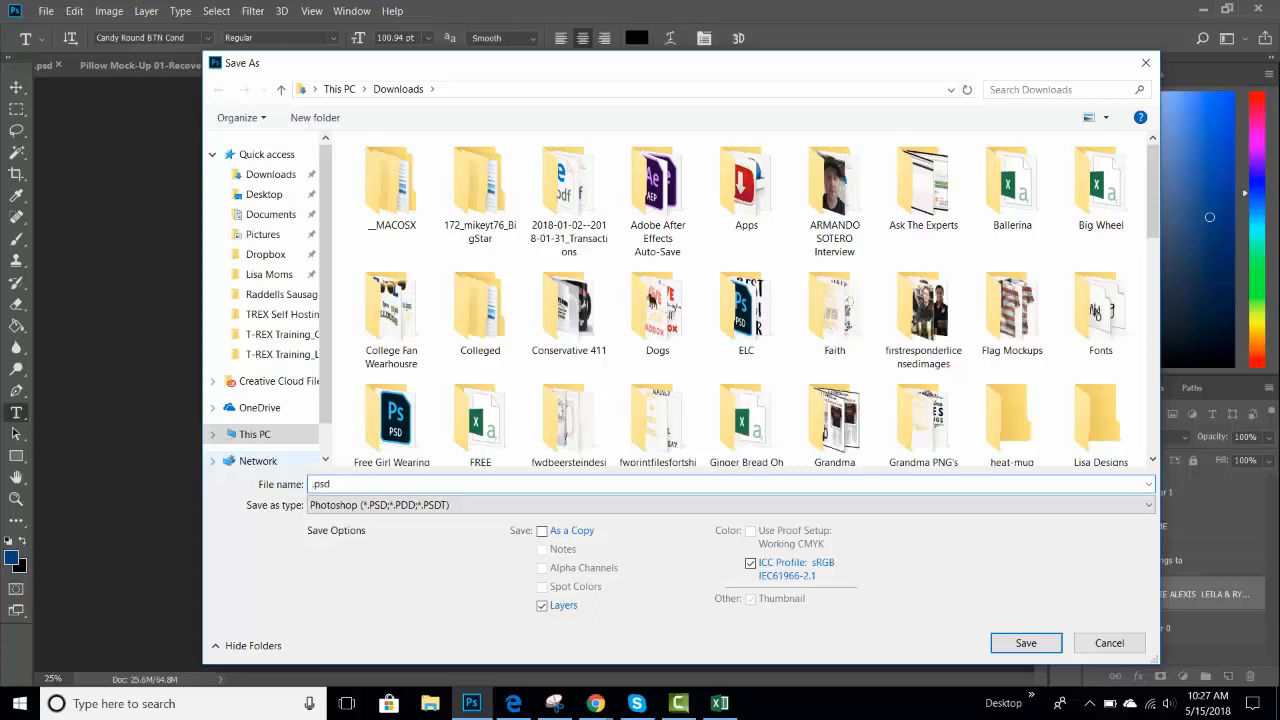
Step: Name the file "Cool Grandma" plus the customer's surname and save it as a large-file-size PNG in the TREX Self Hosting folder
{"action": "type", "text": "Cool Grand"}
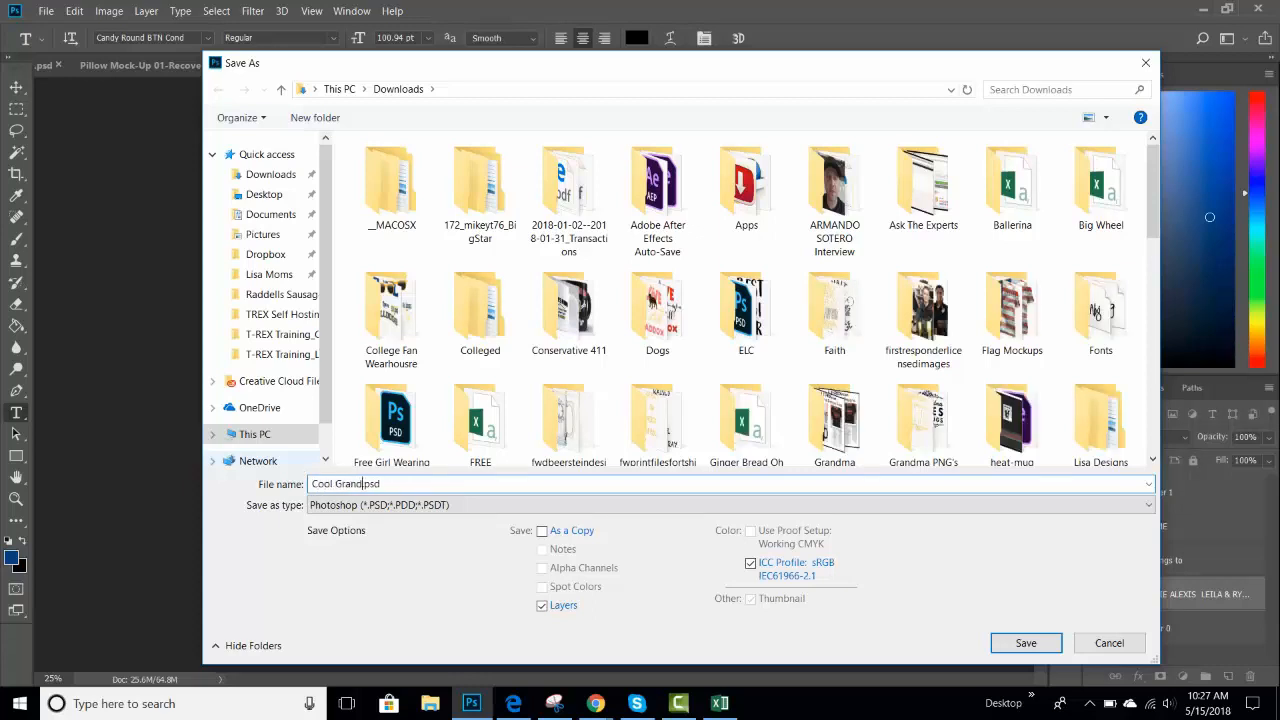
{"action": "type", "text": "ma Tranter"}
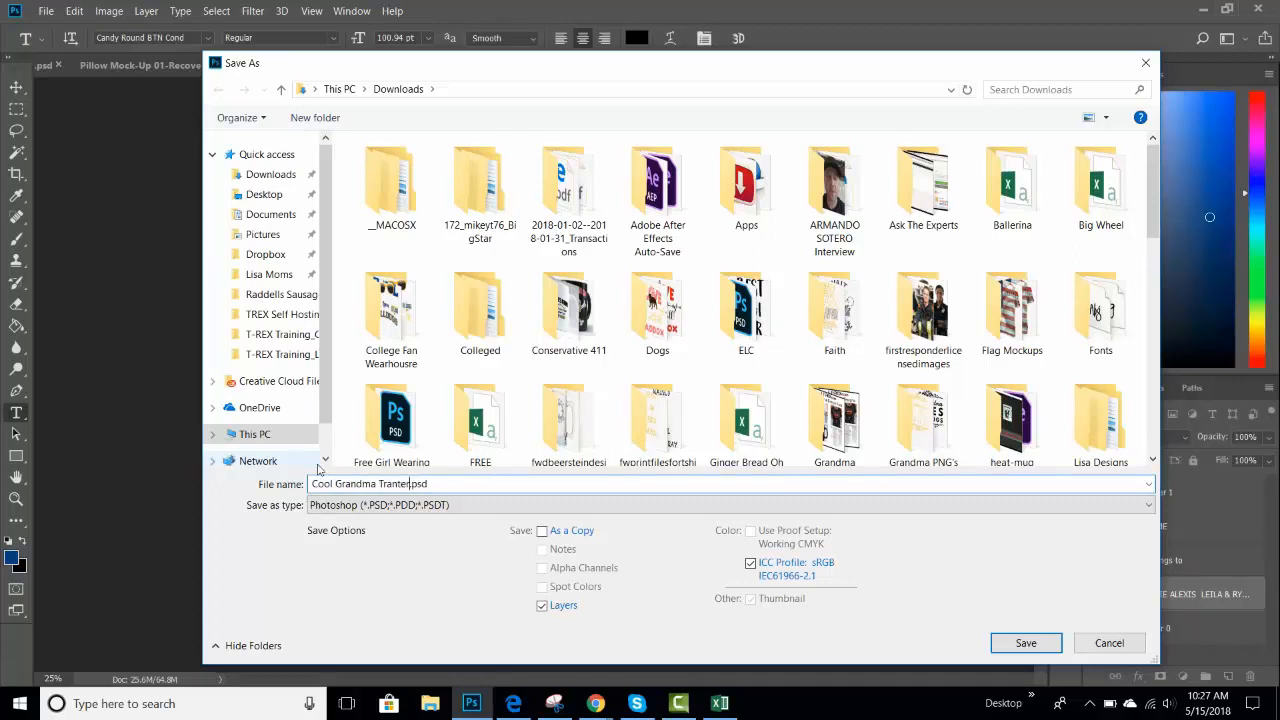
{"action": "left_click", "coordinate": [392, 505]}
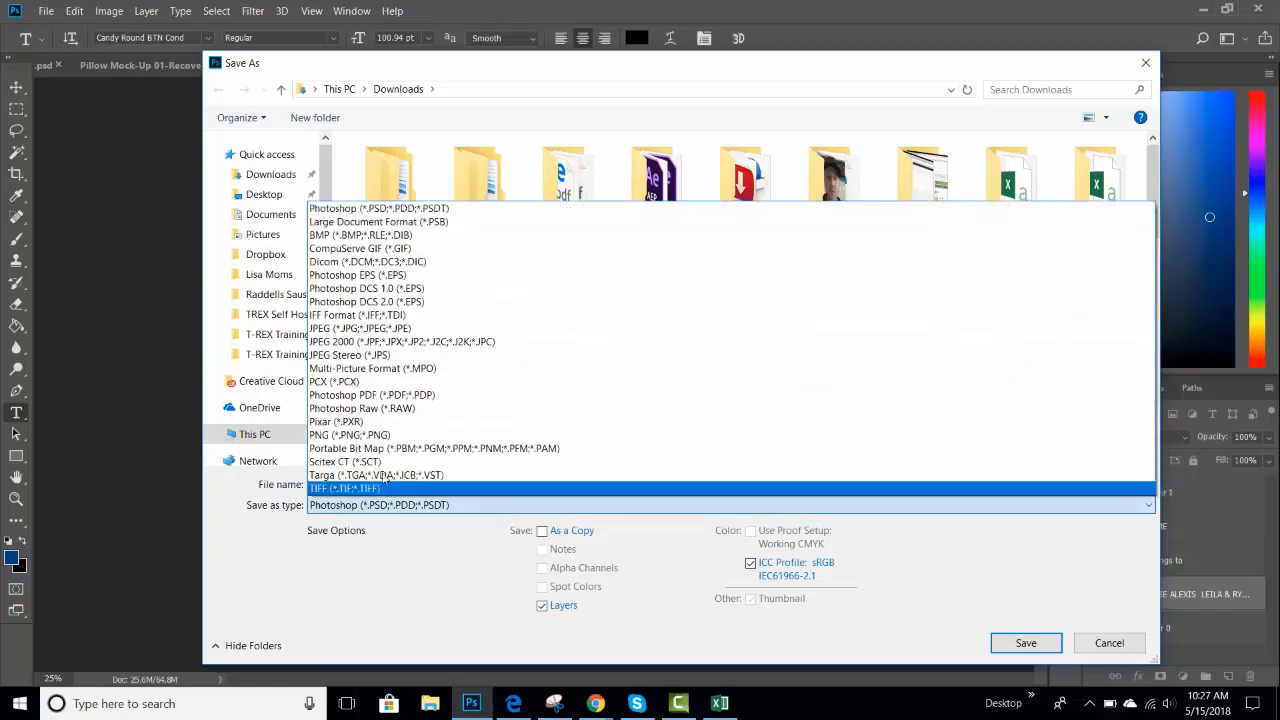
{"action": "left_click", "coordinate": [395, 437]}
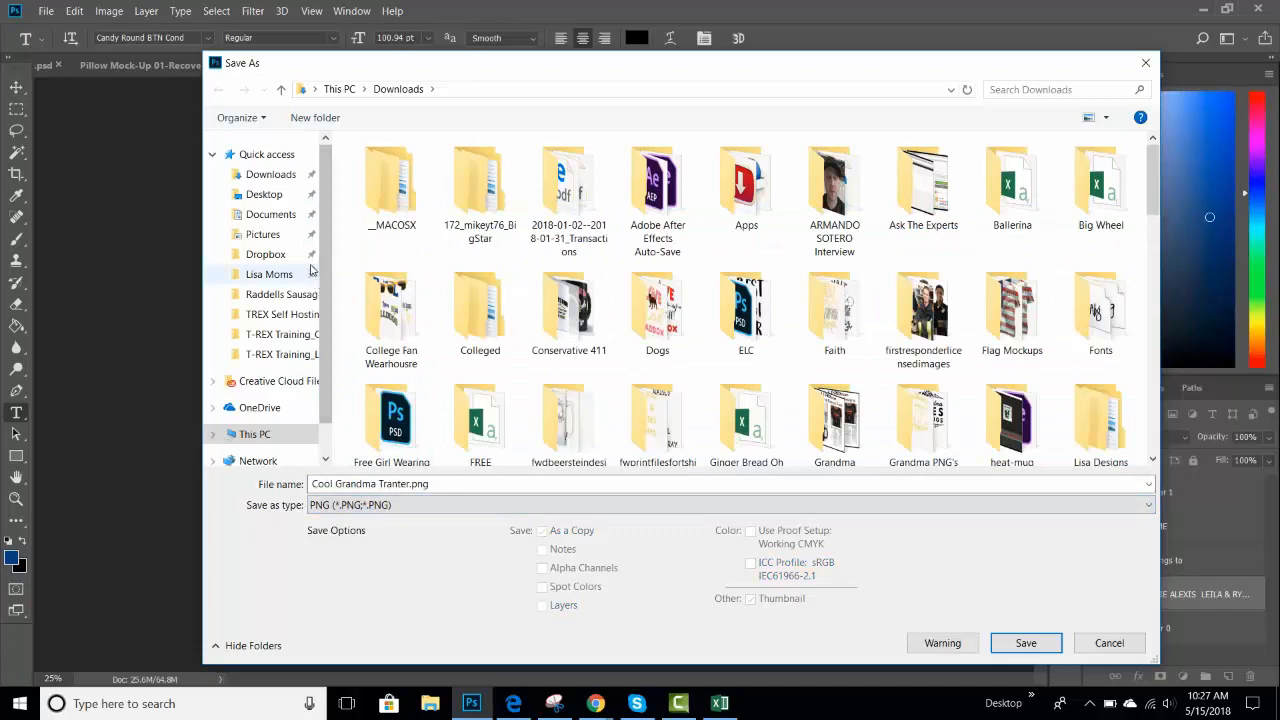
{"action": "left_click", "coordinate": [274, 312]}
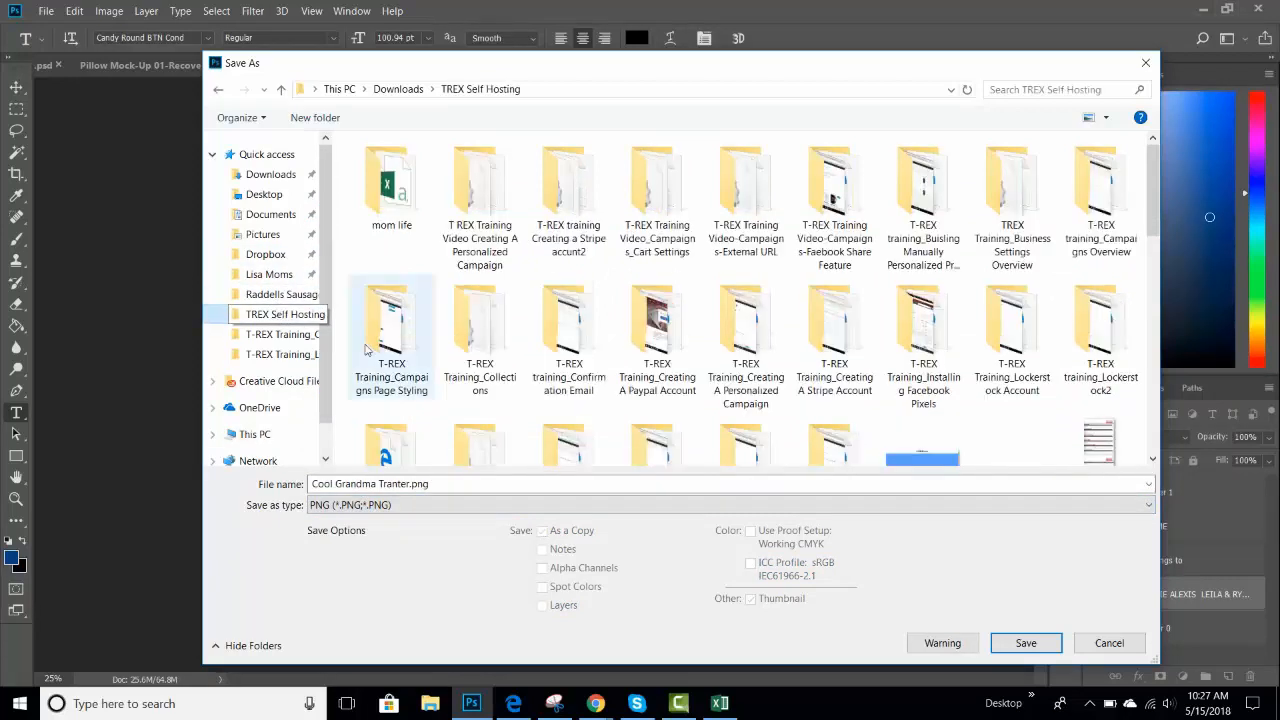
{"action": "left_click", "coordinate": [1024, 647]}
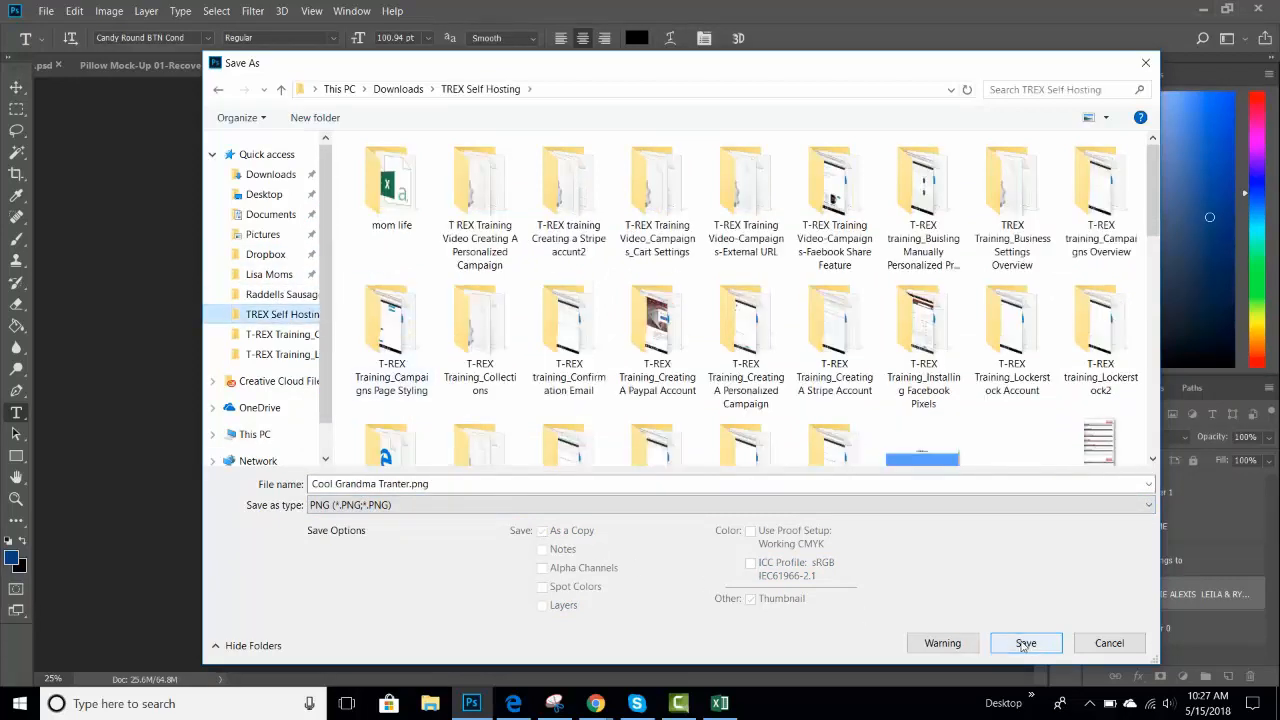
{"action": "left_click", "coordinate": [1024, 645]}
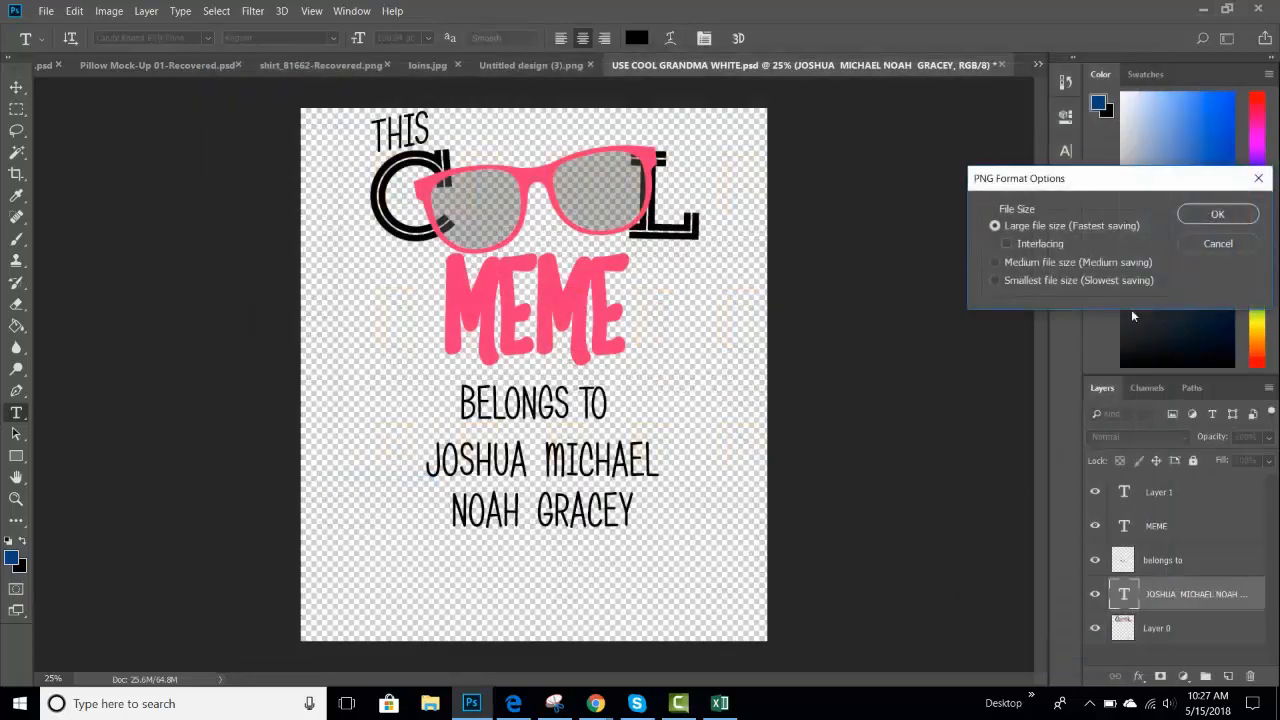
{"action": "left_click", "coordinate": [1217, 214]}
Step: Switch to the trexwpdemo WordPress admin in Chrome and open the page for uploading new media
{"action": "mouse_move", "coordinate": [596, 703]}
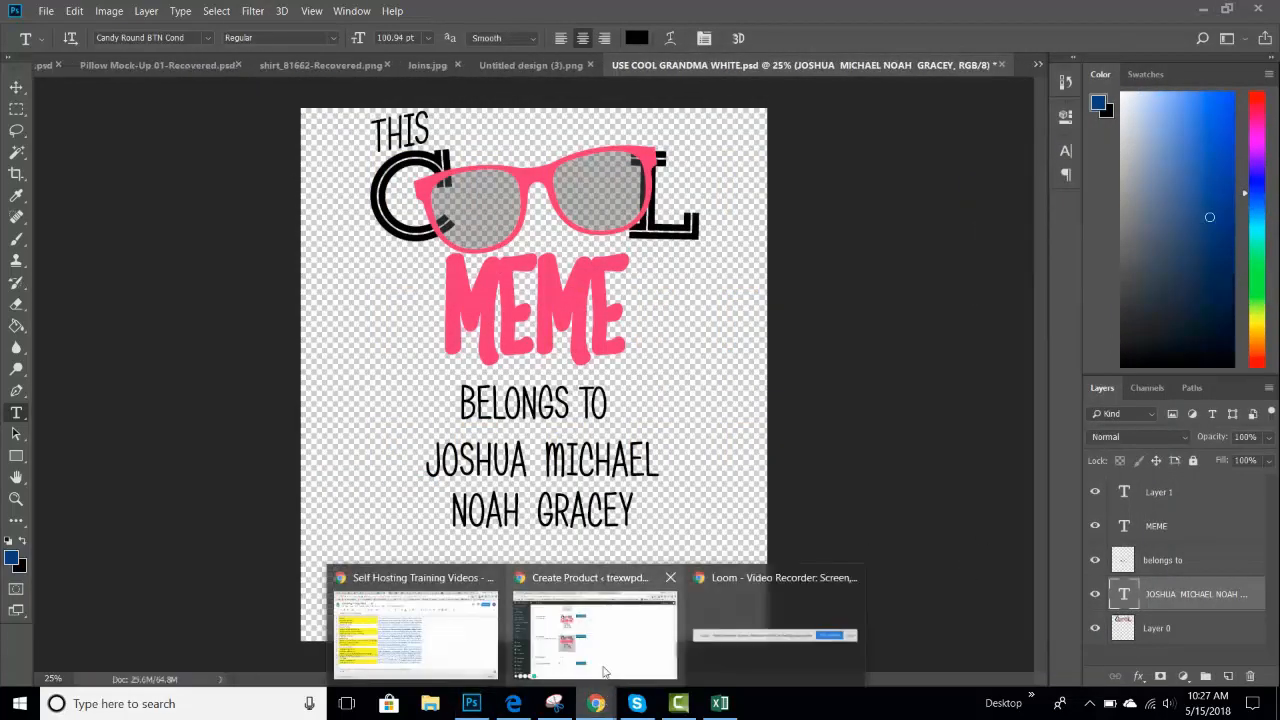
{"action": "left_click", "coordinate": [600, 654]}
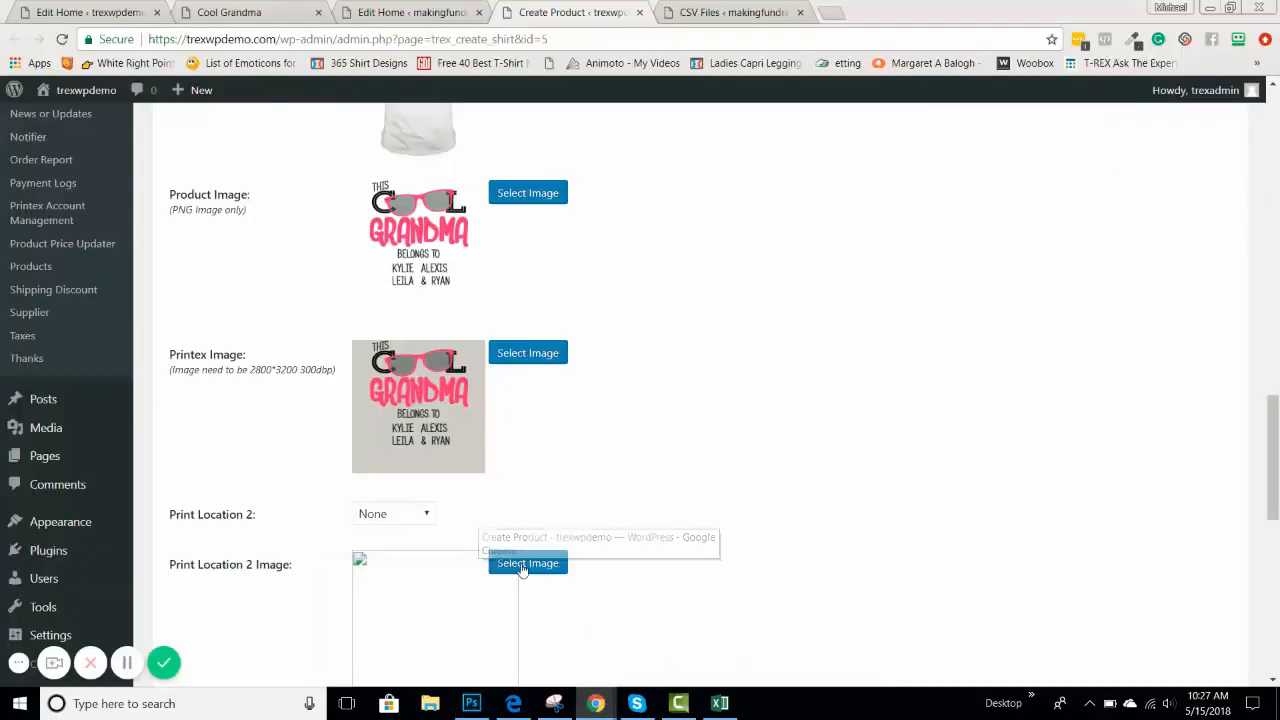
{"action": "mouse_move", "coordinate": [20, 432]}
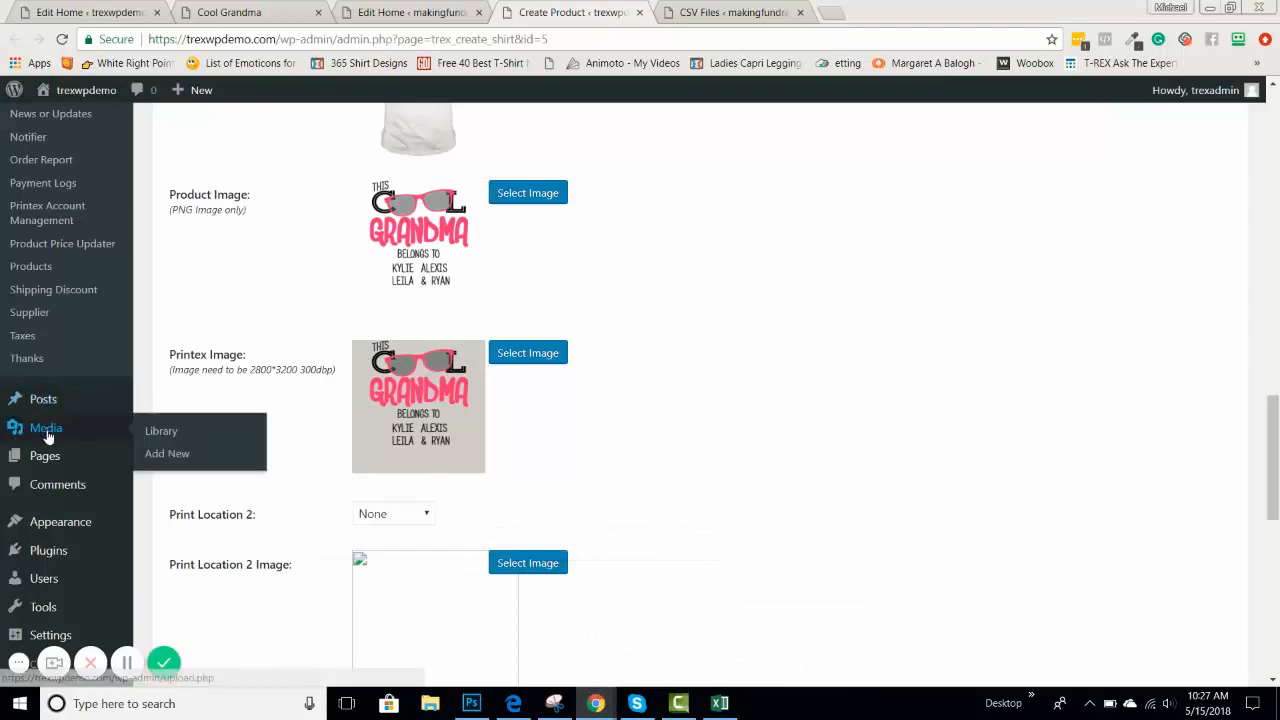
{"action": "left_click", "coordinate": [155, 456]}
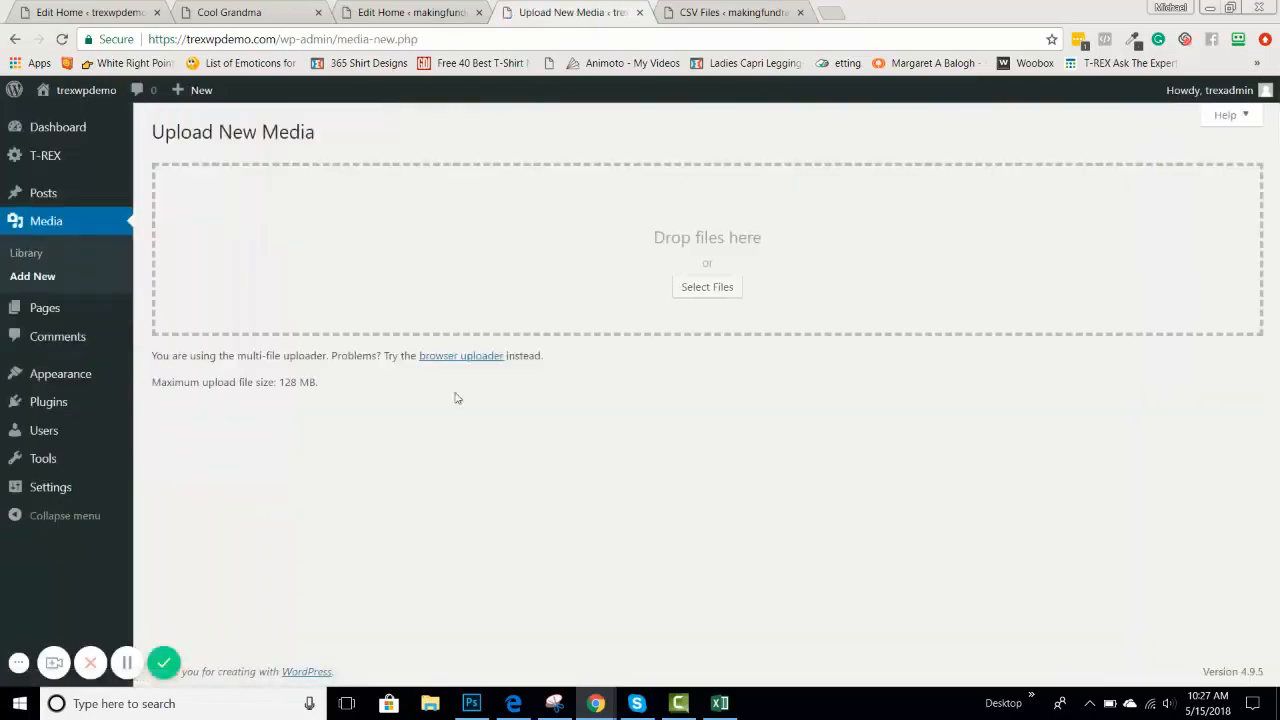
Step: Upload the personalized Cool Grandma PNG from the TREX Self Hosting folder to the media library
{"action": "left_click", "coordinate": [724, 289]}
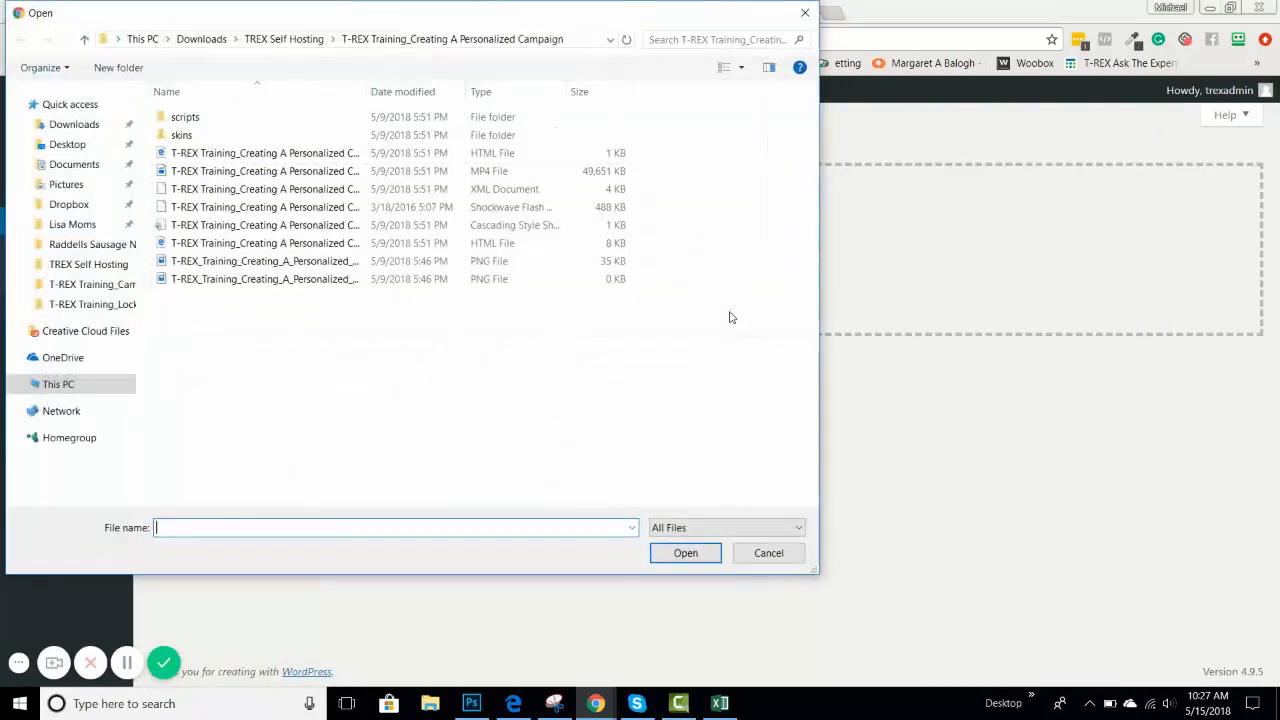
{"action": "left_click", "coordinate": [85, 42]}
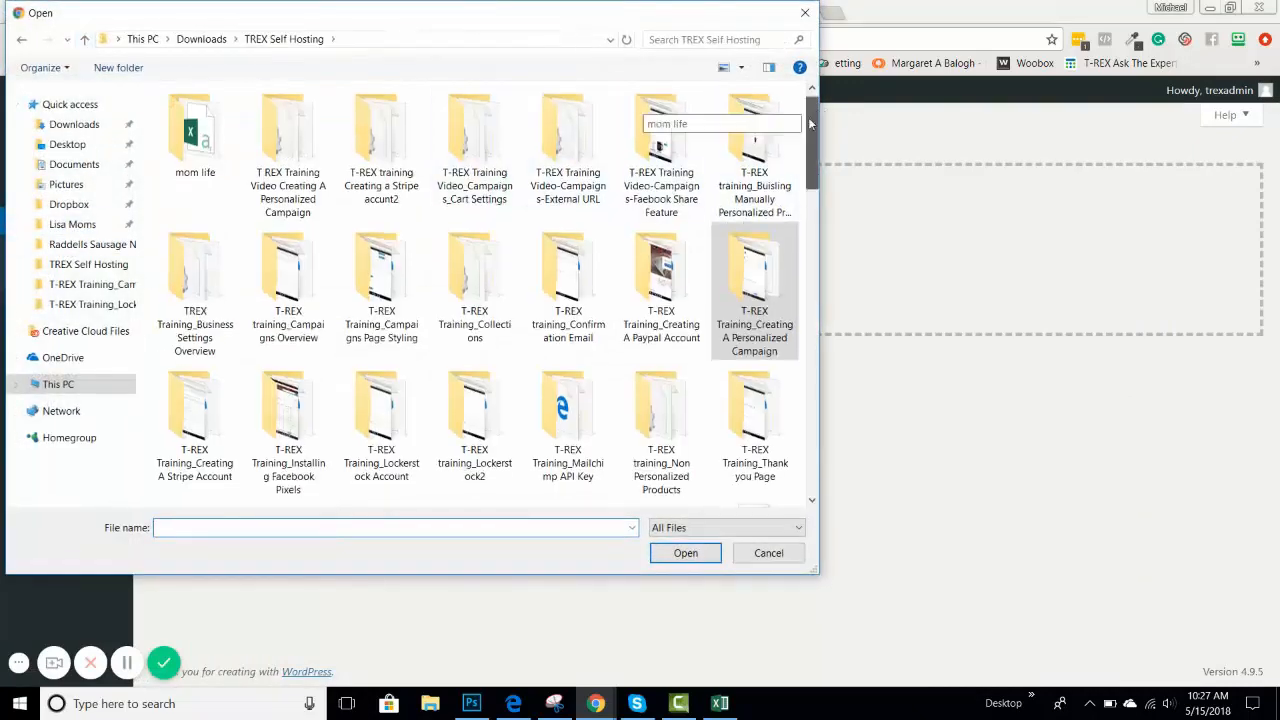
{"action": "left_click_drag", "start_coordinate": [810, 123], "coordinate": [799, 214]}
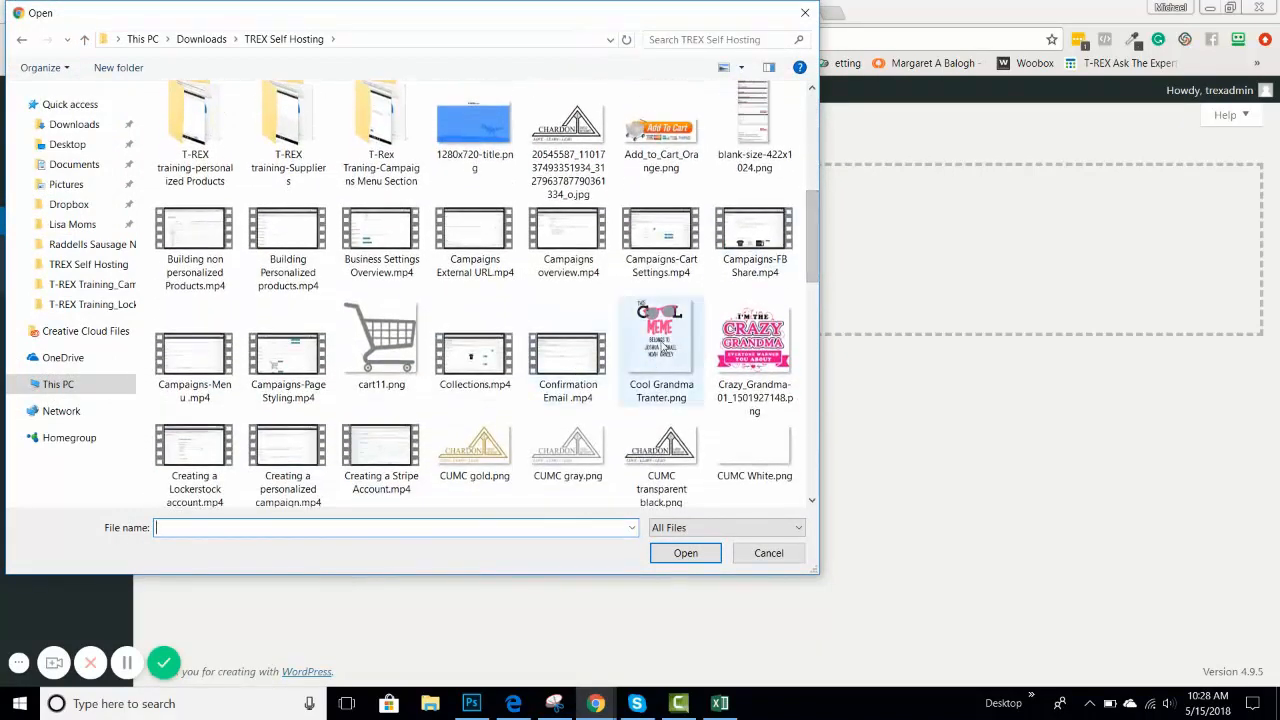
{"action": "left_click", "coordinate": [663, 345]}
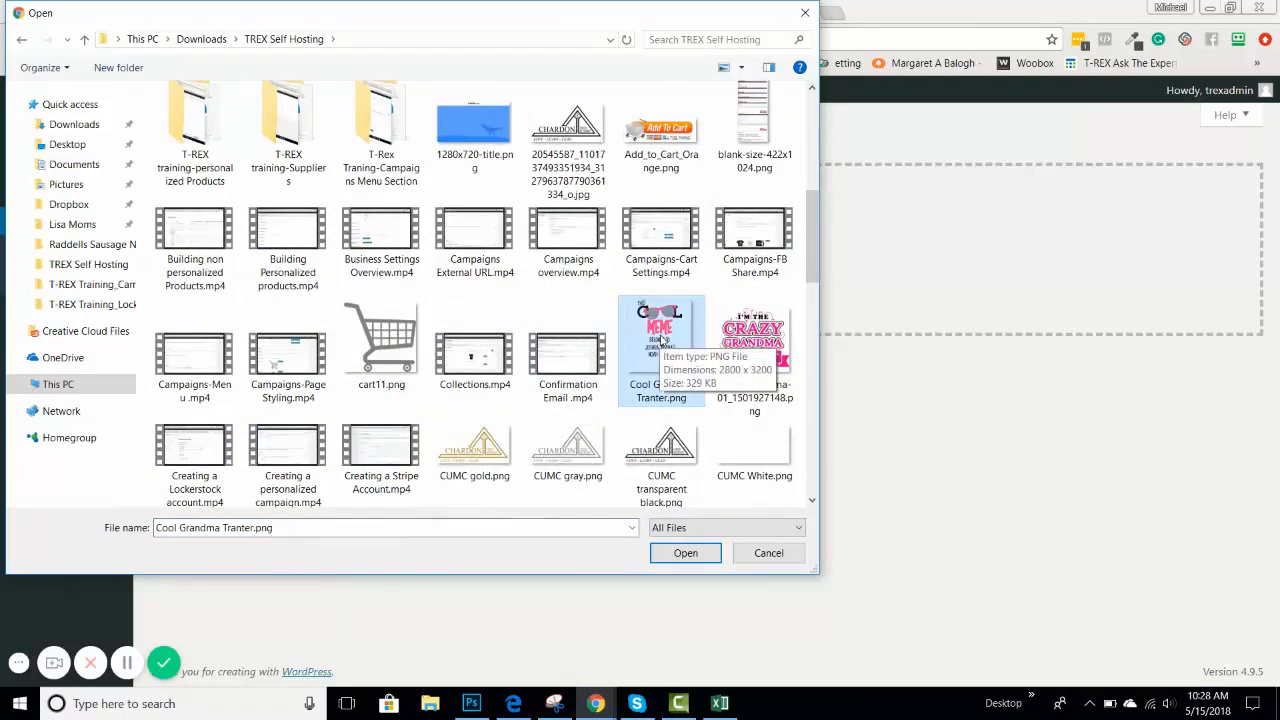
{"action": "double_click", "coordinate": [660, 340]}
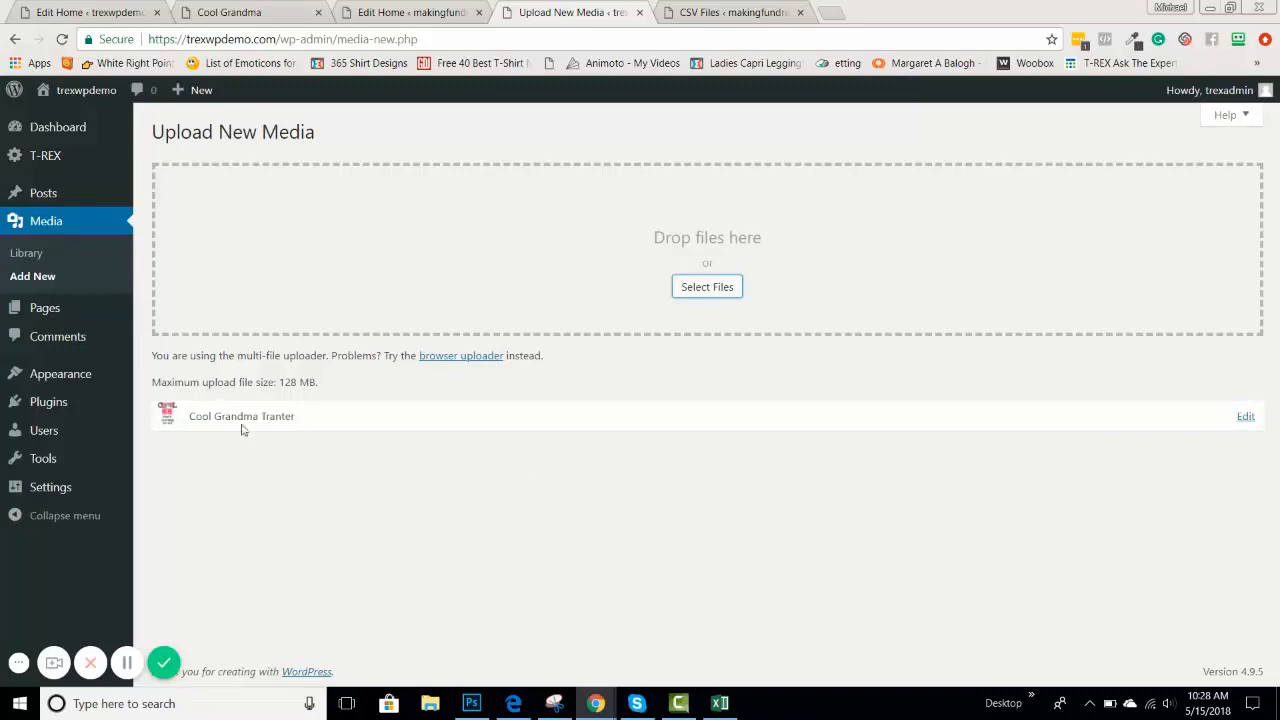
Step: Open the uploaded Cool Grandma image for editing and copy its full File URL
{"action": "left_click", "coordinate": [1245, 416]}
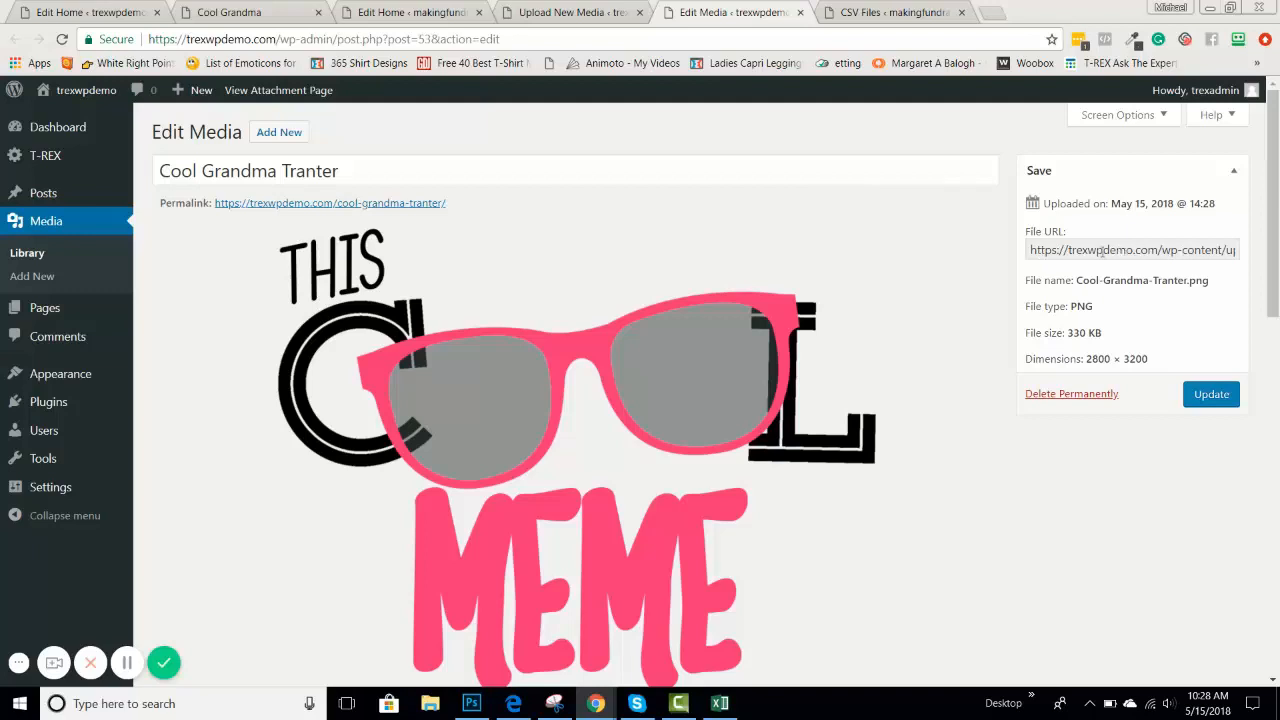
{"action": "left_click", "coordinate": [1113, 250]}
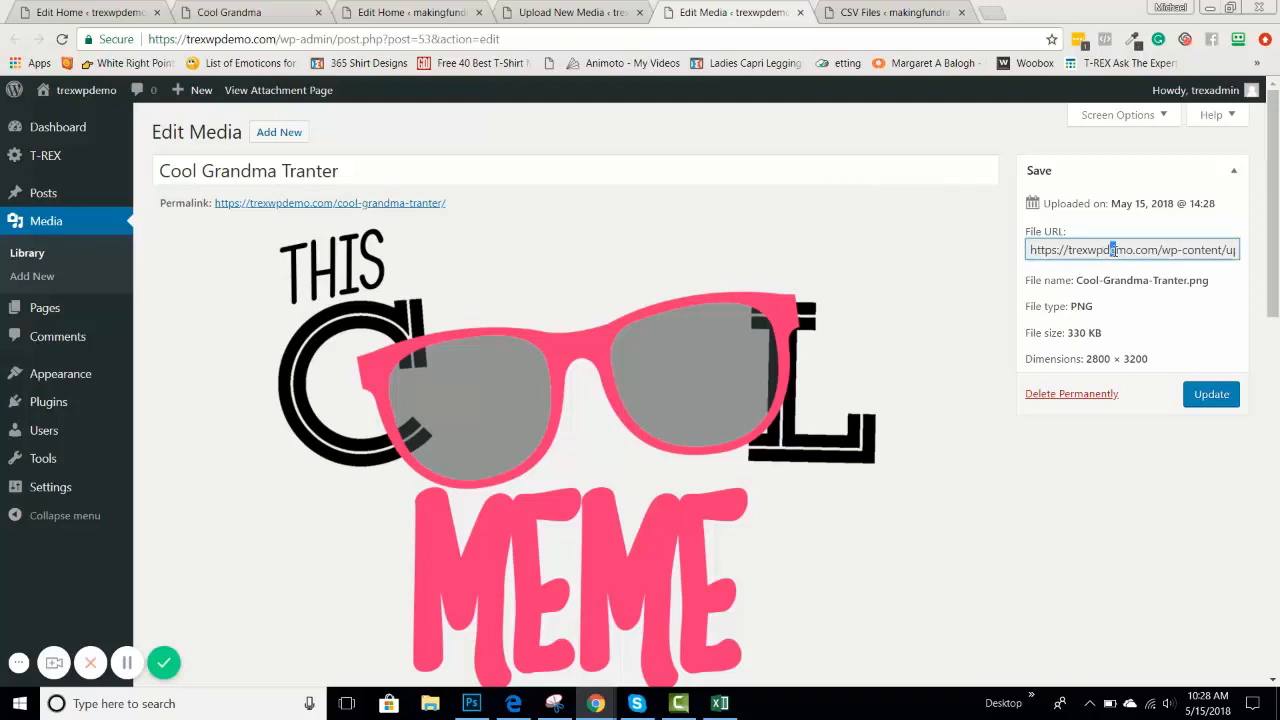
{"action": "left_click_drag", "start_coordinate": [1030, 250], "coordinate": [1256, 256]}
{"action": "key", "text": "ctrl+c"}
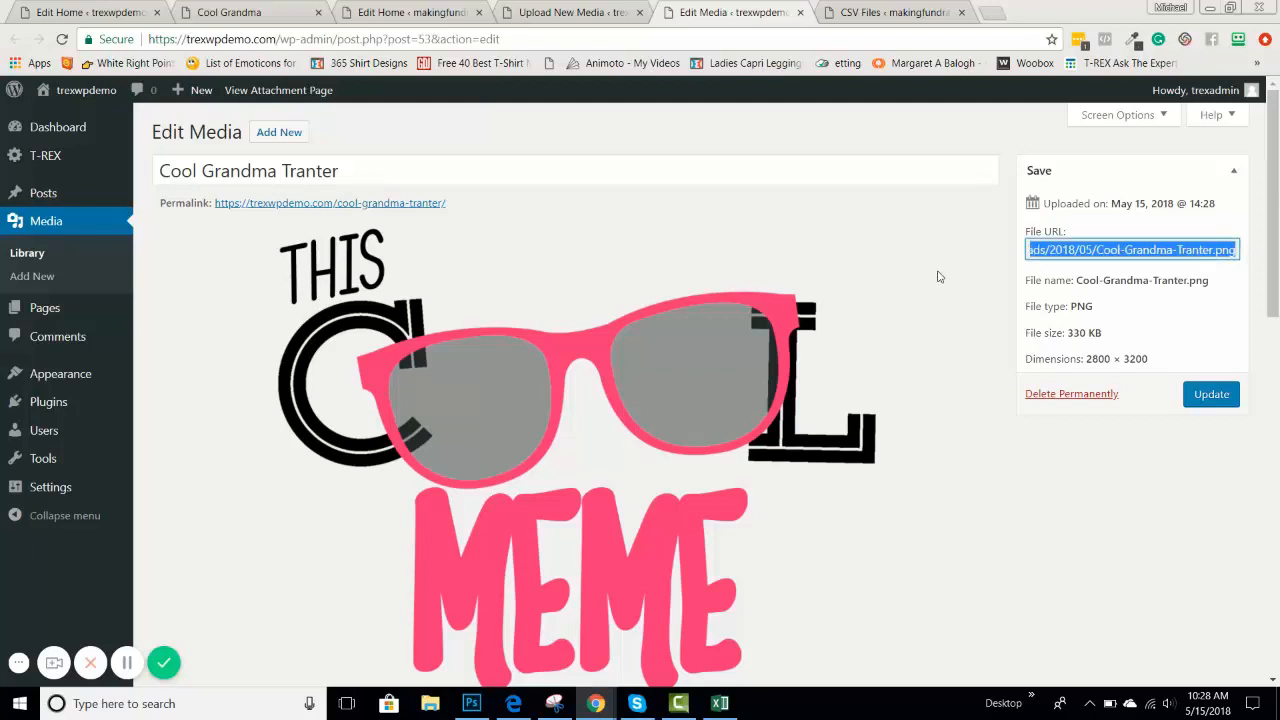
Step: Open the copied File URL in a new browser tab to check the uploaded artwork
{"action": "left_click", "coordinate": [992, 12]}
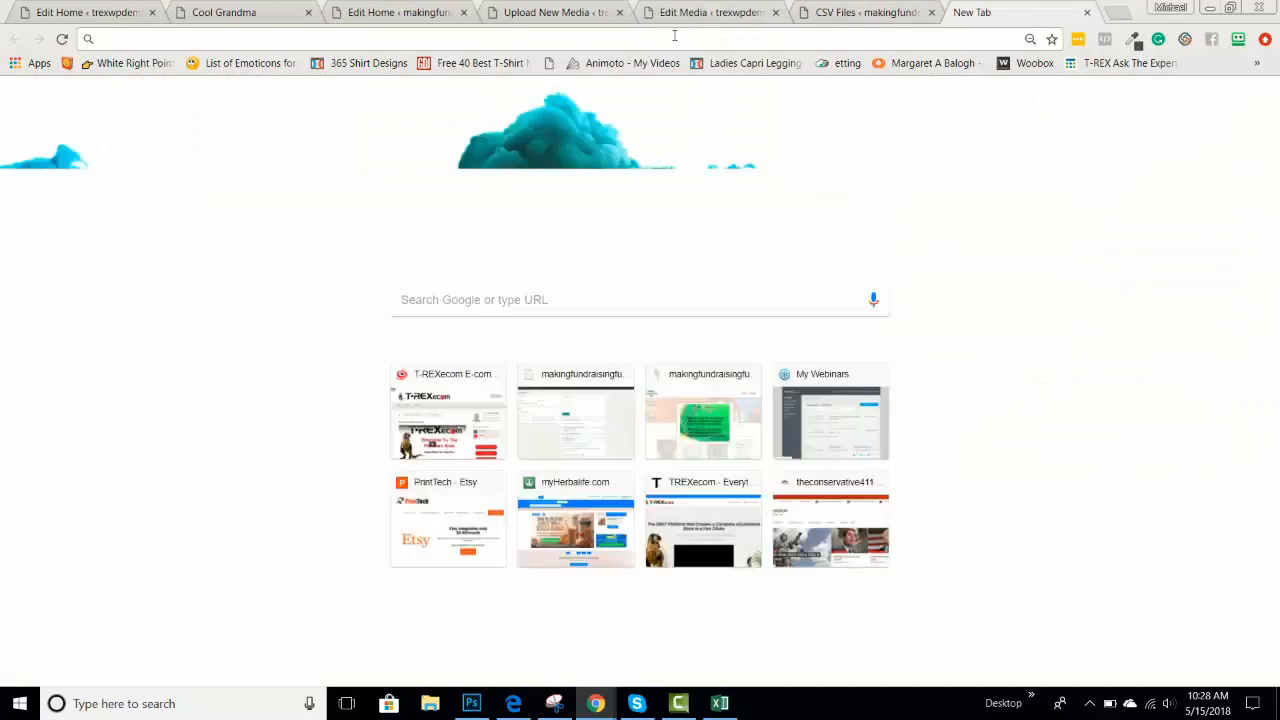
{"action": "key", "text": "ctrl+v"}
{"action": "key", "text": "Return"}
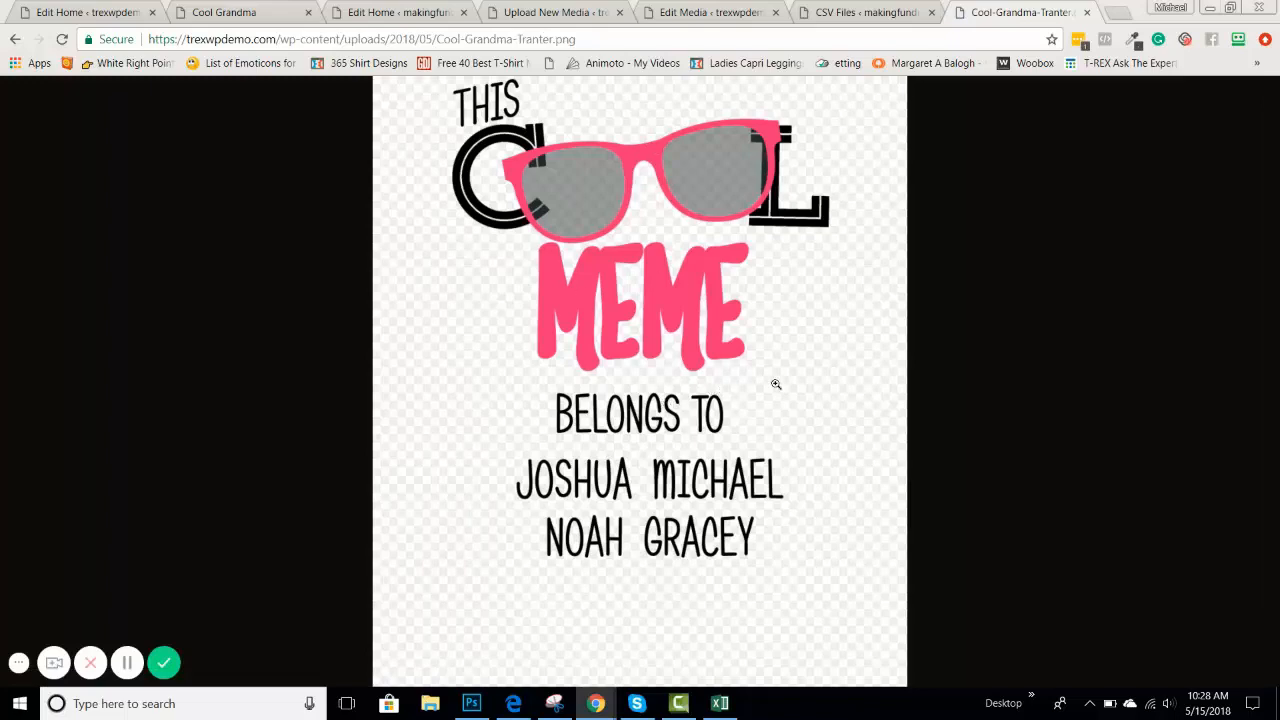
Step: Switch to the Printex Manually Personalized CSV in Excel and replace the File url in cell Q2 with the copied Cool Grandma artwork URL
{"action": "left_click", "coordinate": [250, 12]}
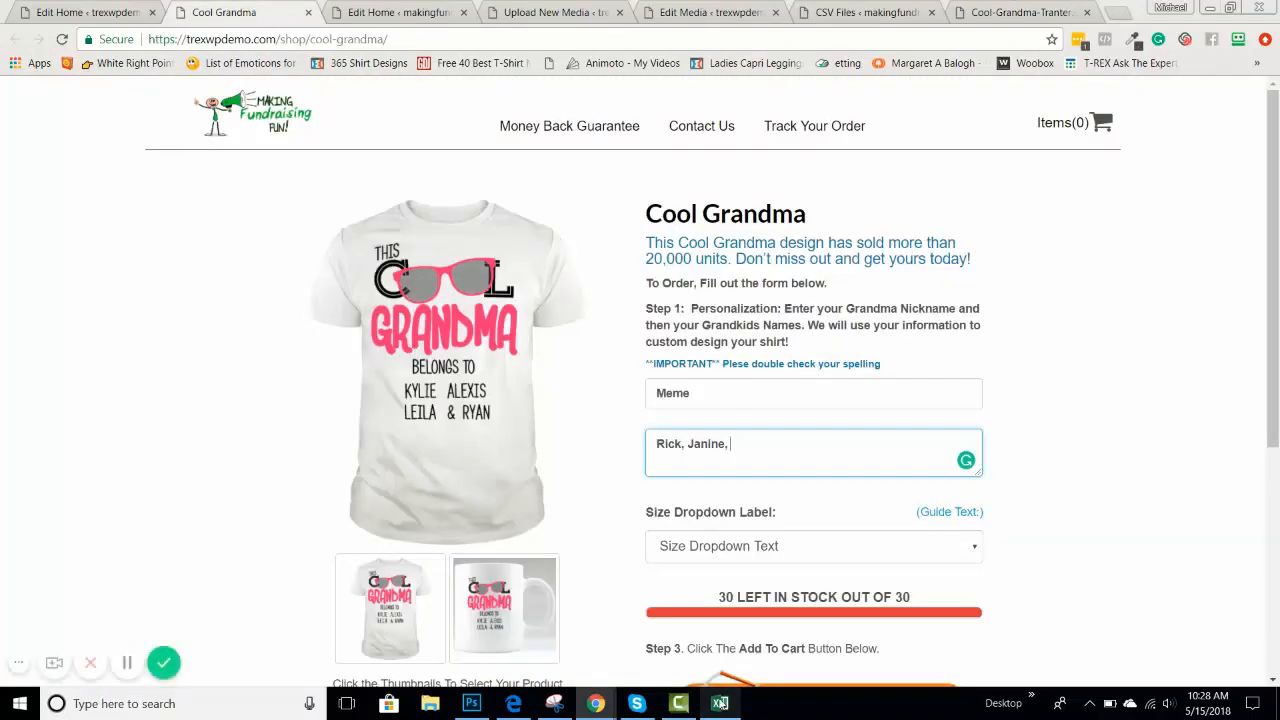
{"action": "left_click", "coordinate": [720, 703]}
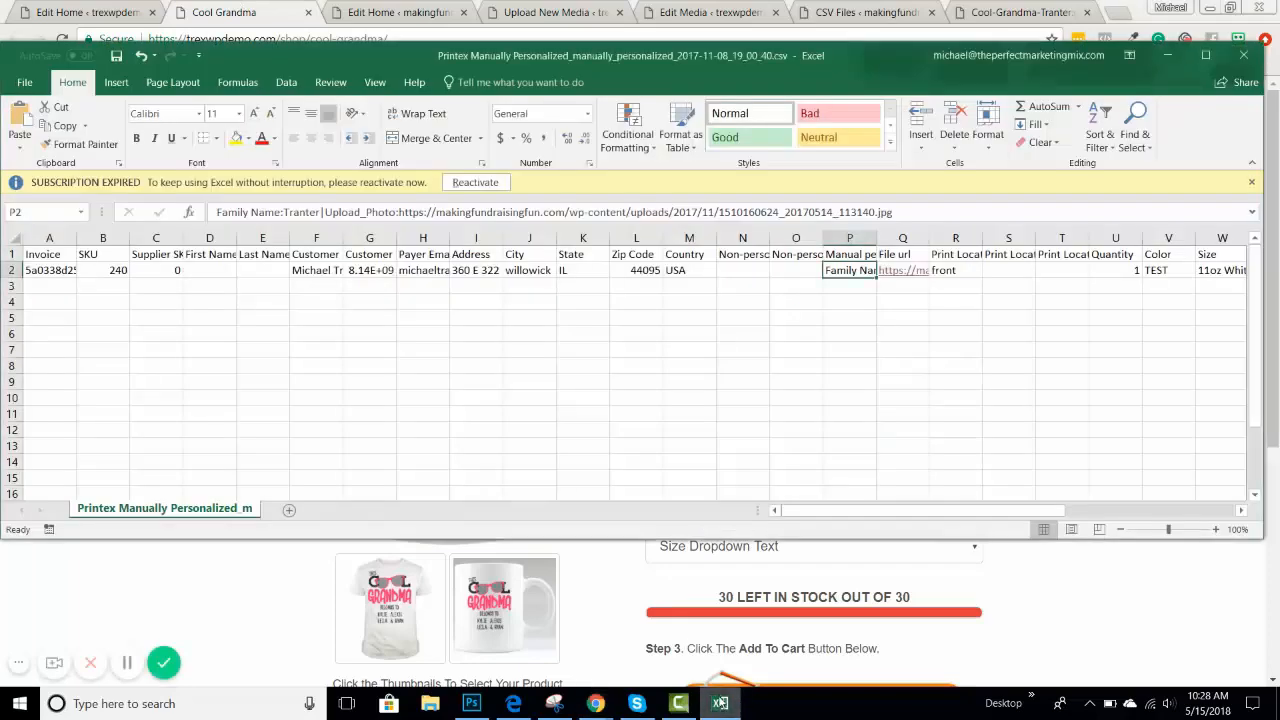
{"action": "left_click", "coordinate": [915, 271]}
{"action": "left_click", "coordinate": [690, 213]}
{"action": "left_click_drag", "start_coordinate": [690, 213], "coordinate": [85, 152]}
{"action": "key", "text": "BackSpace"}
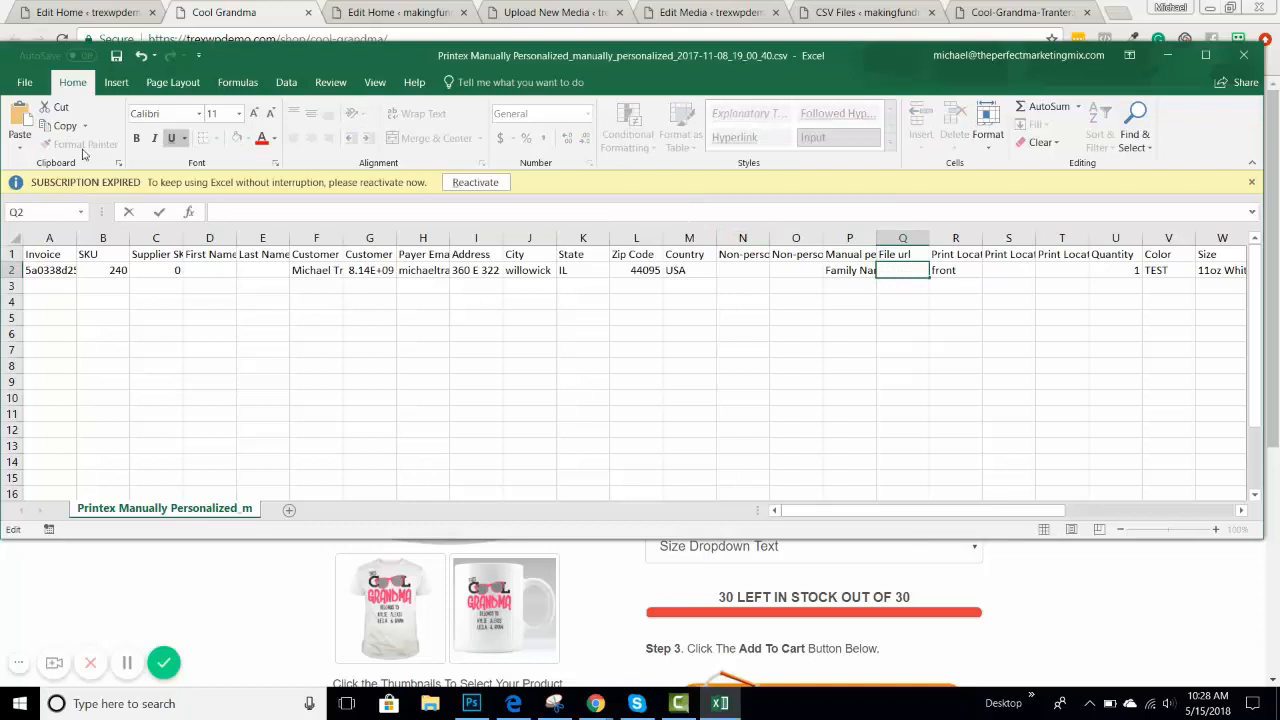
{"action": "key", "text": "ctrl+v"}
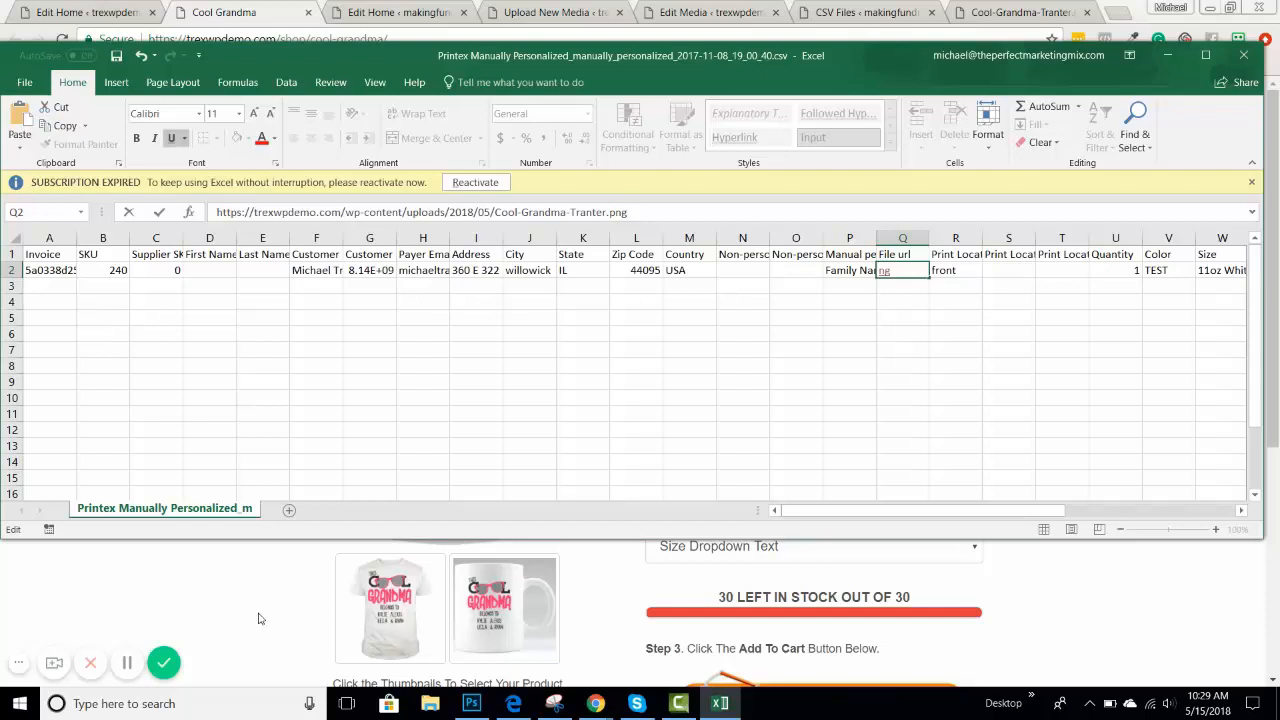
{"action": "left_click", "coordinate": [190, 398]}
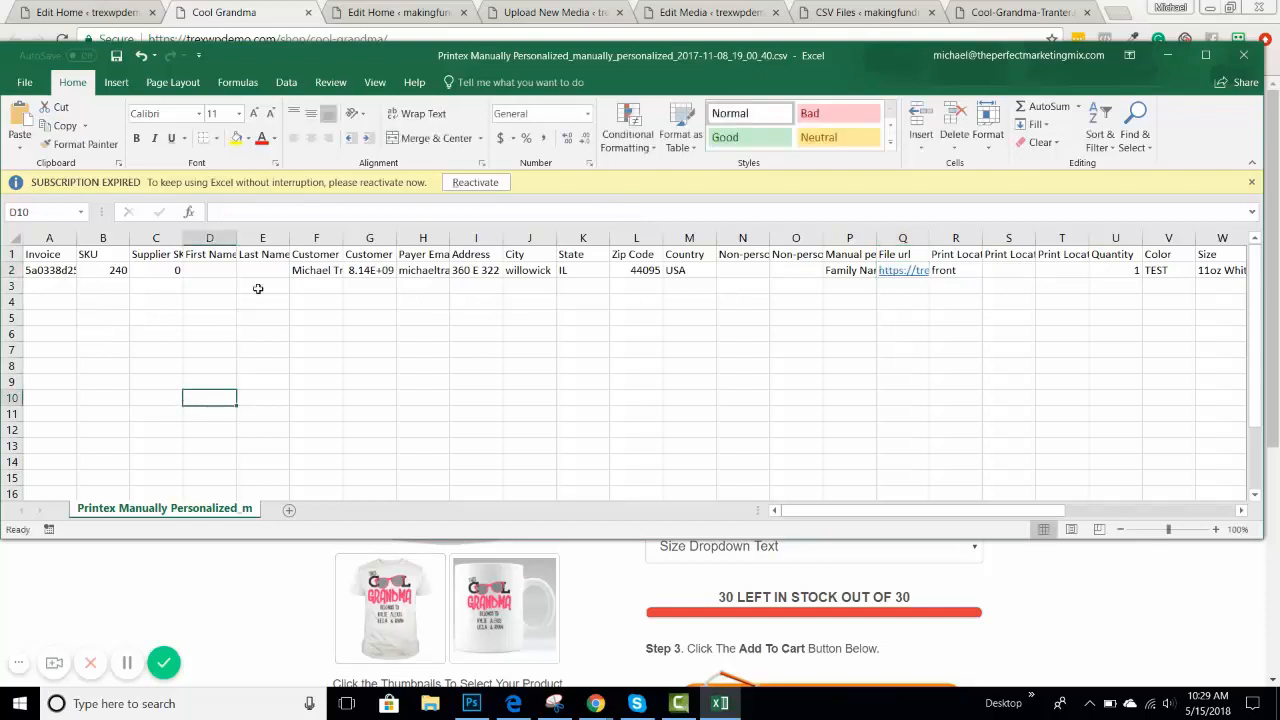
Step: Open the link in cell Q2 to check the hosted artwork, and return to the Cool Grandma product page in Chrome
{"action": "left_click", "coordinate": [908, 270]}
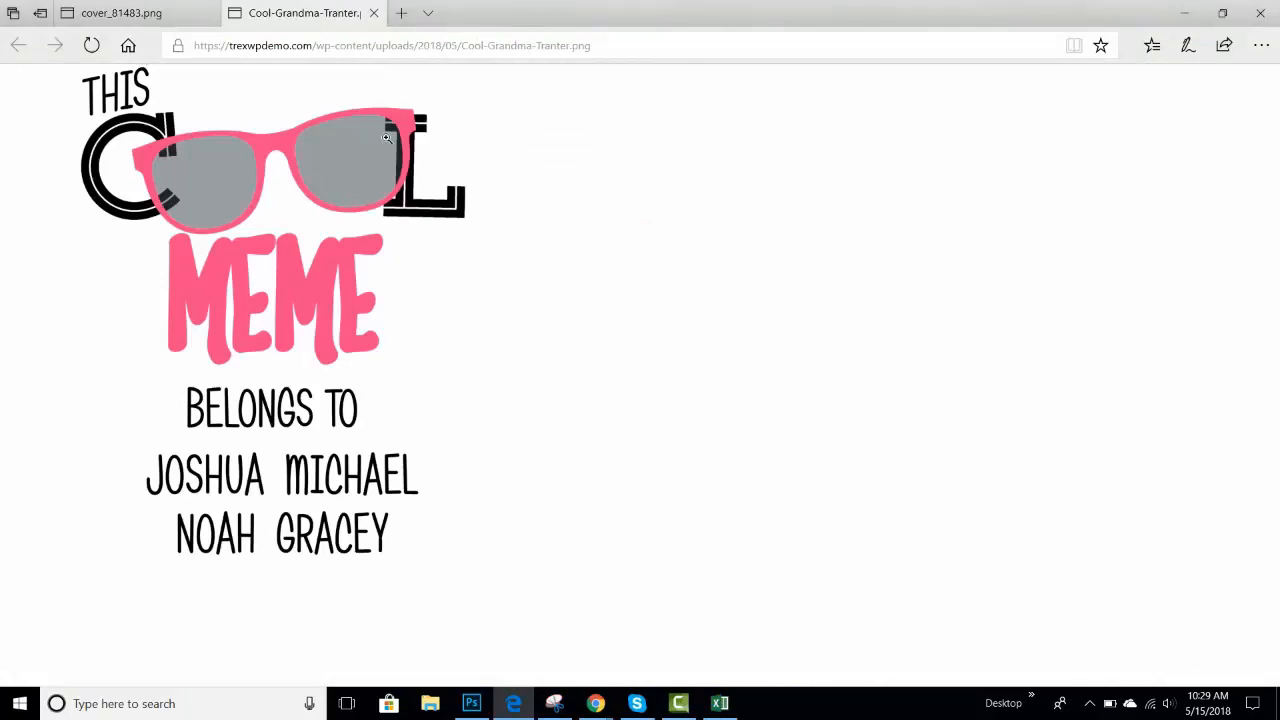
{"action": "left_click", "coordinate": [376, 13]}
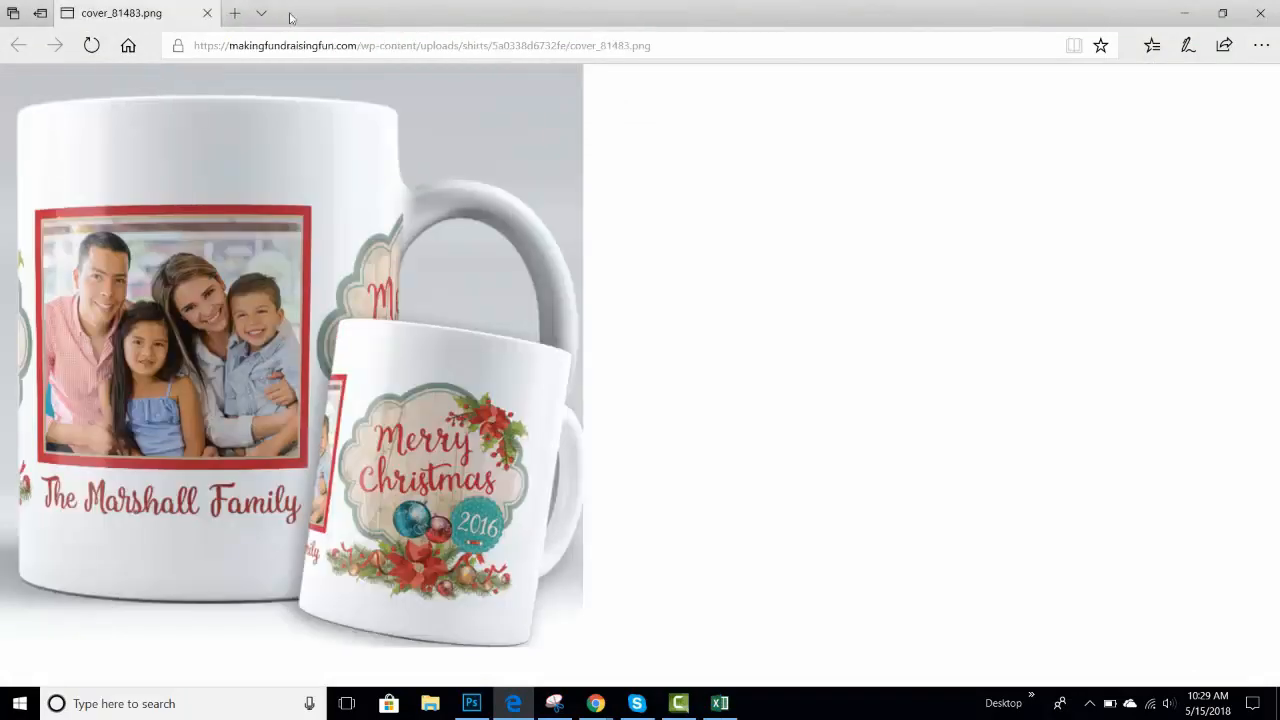
{"action": "left_click", "coordinate": [210, 13]}
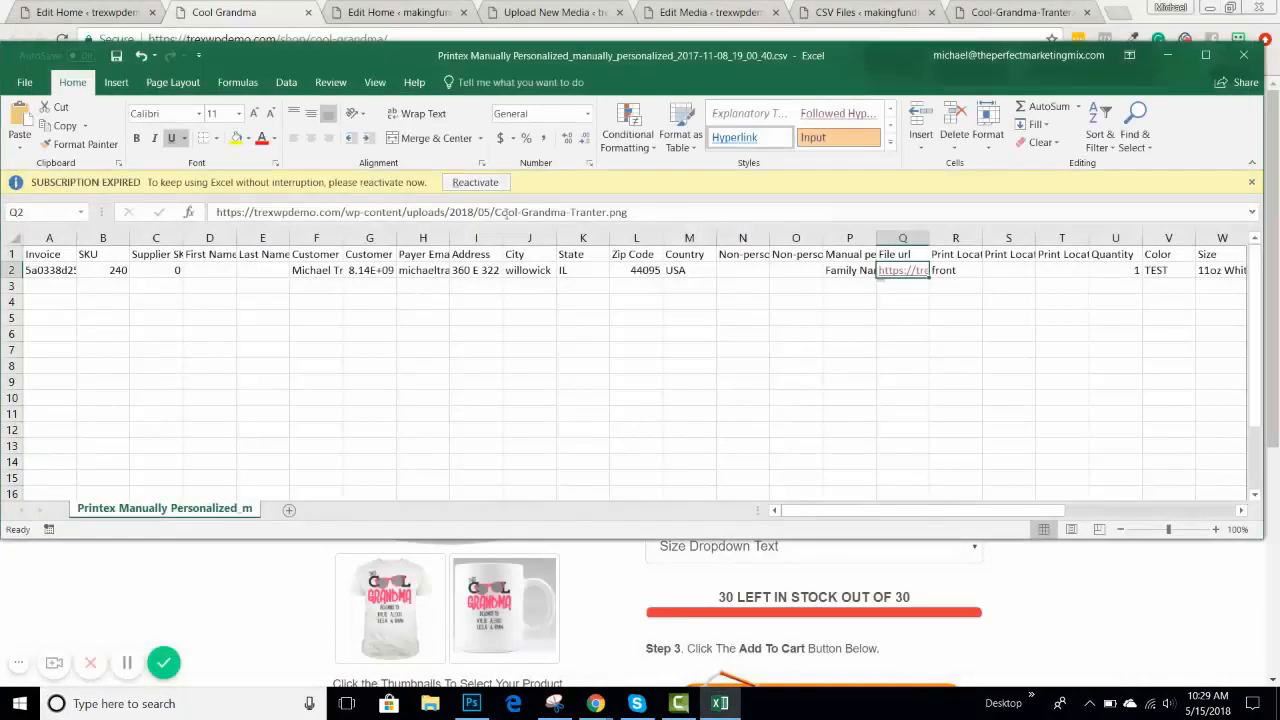
{"action": "left_click", "coordinate": [1167, 56]}
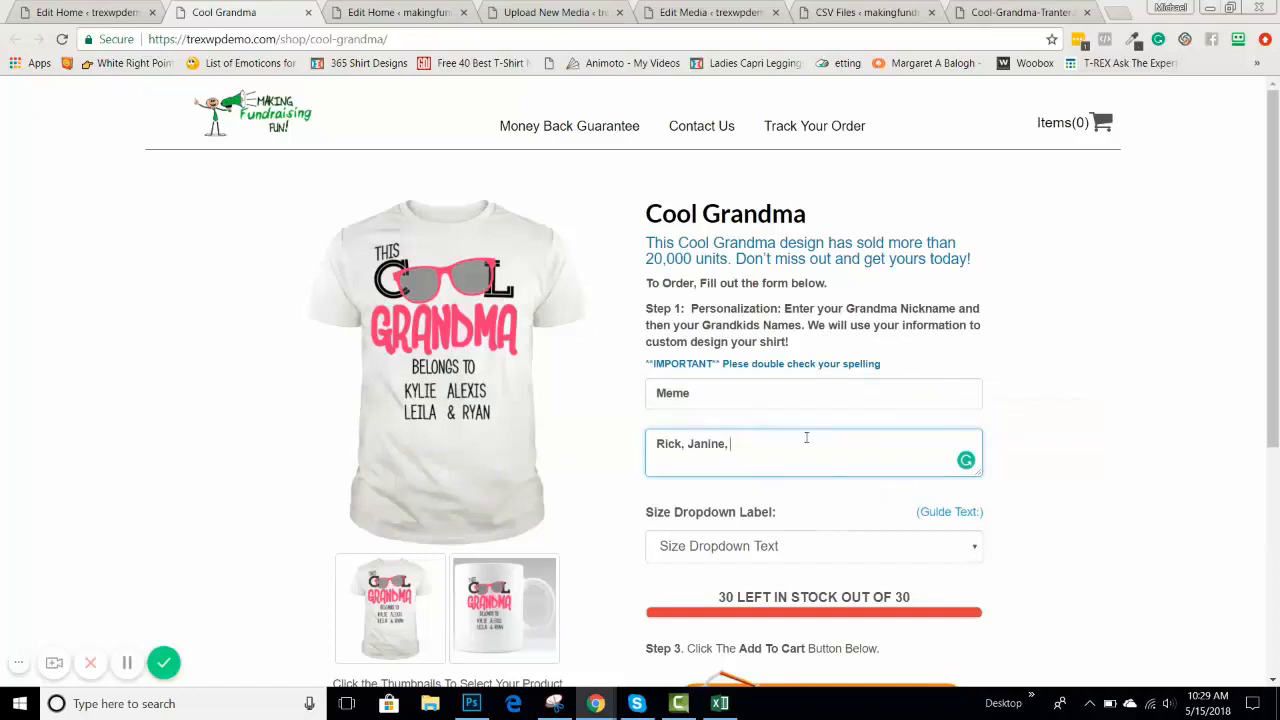